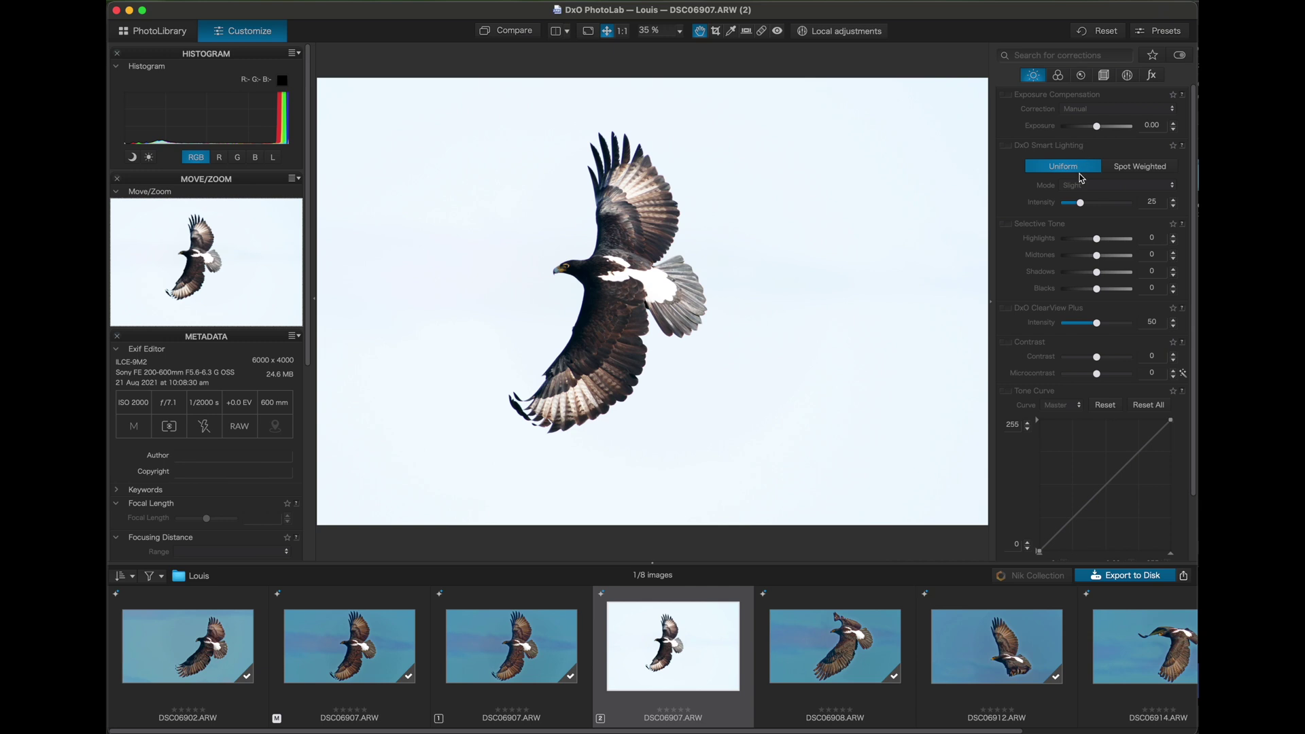
Switch on DxO Smart Lighting in Uniform, Slight mode at intensity 25.
left_click(1011, 146)
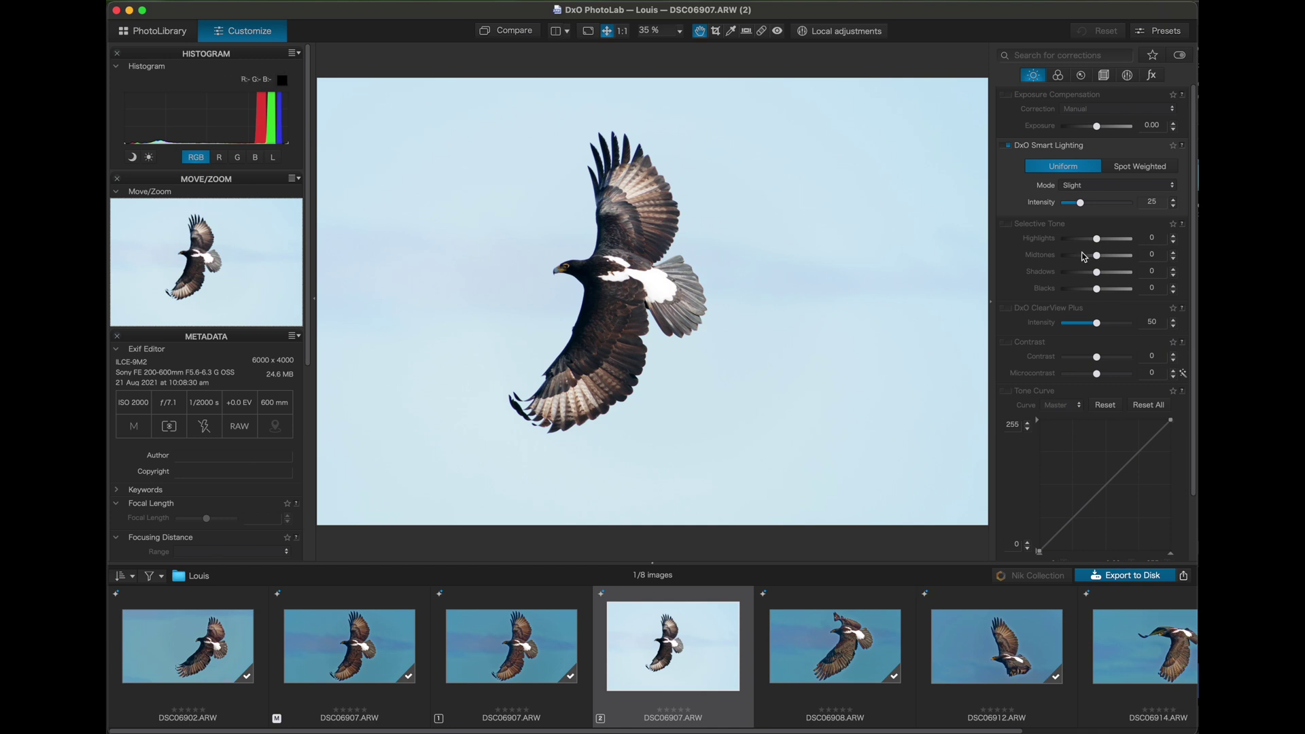
Set Selective Tone Highlights to -100 and Shadows to 58, checking at 1:1, then fit to view.
left_click_drag(1096, 239, 1062, 240)
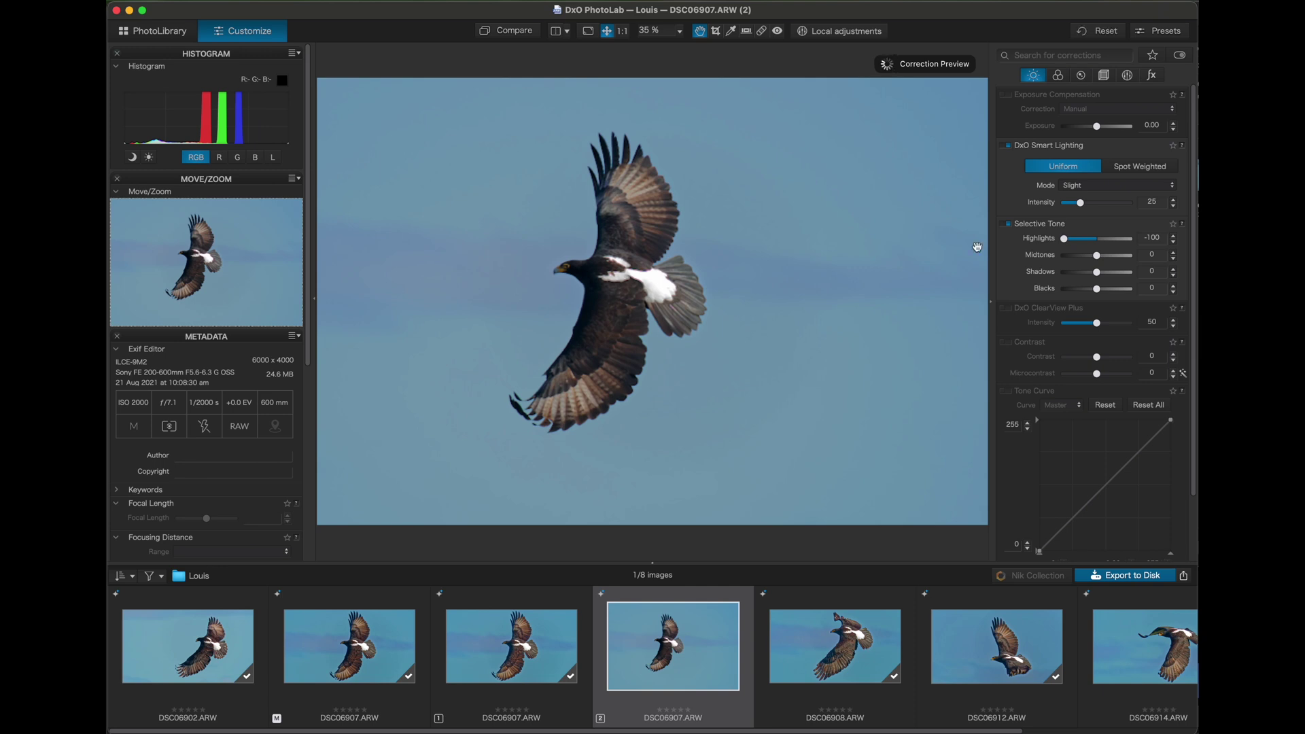
left_click(649, 303)
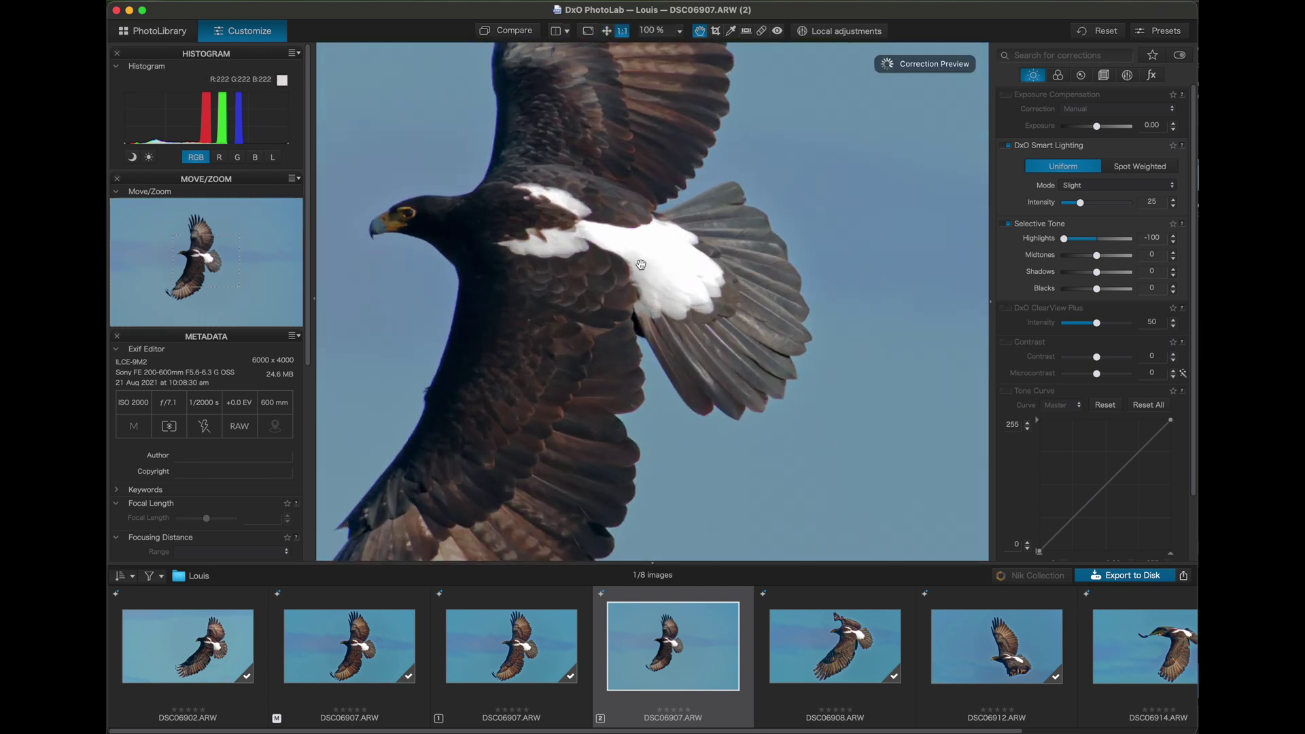
scroll(642, 261, "left", 3)
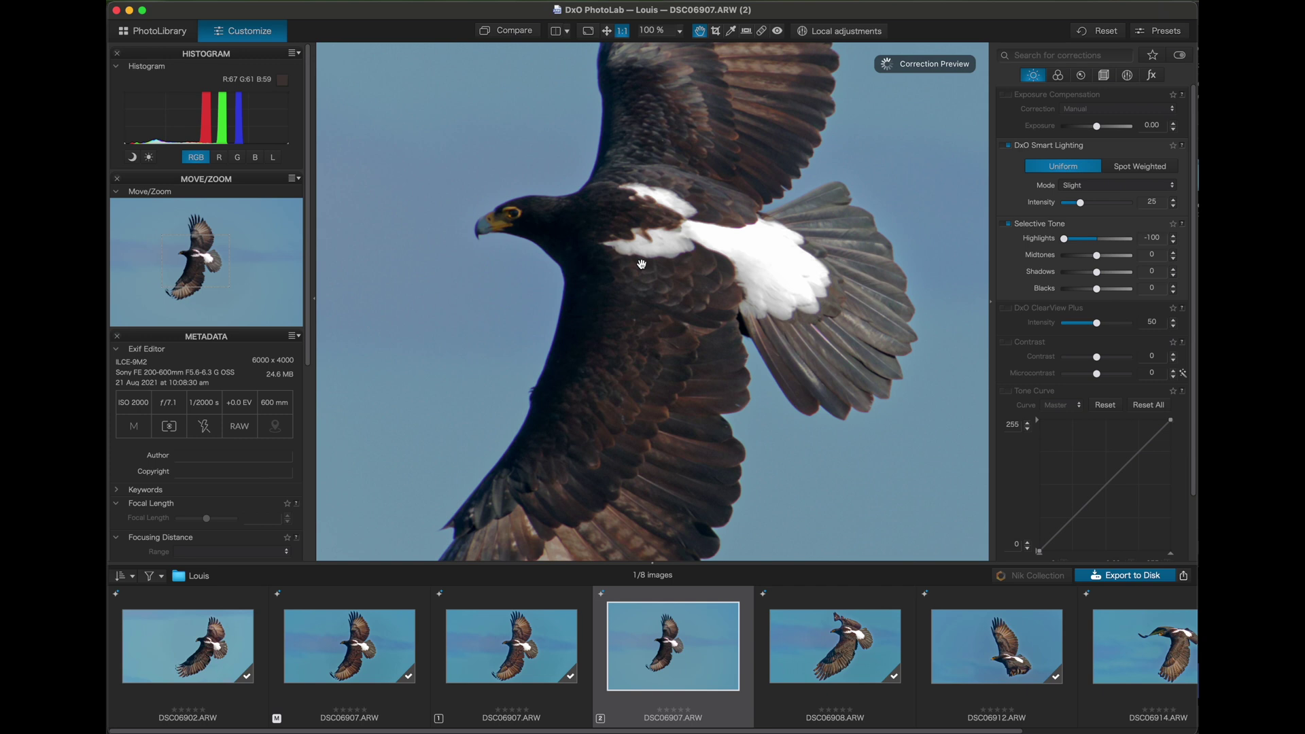
scroll(641, 265, "up", 4)
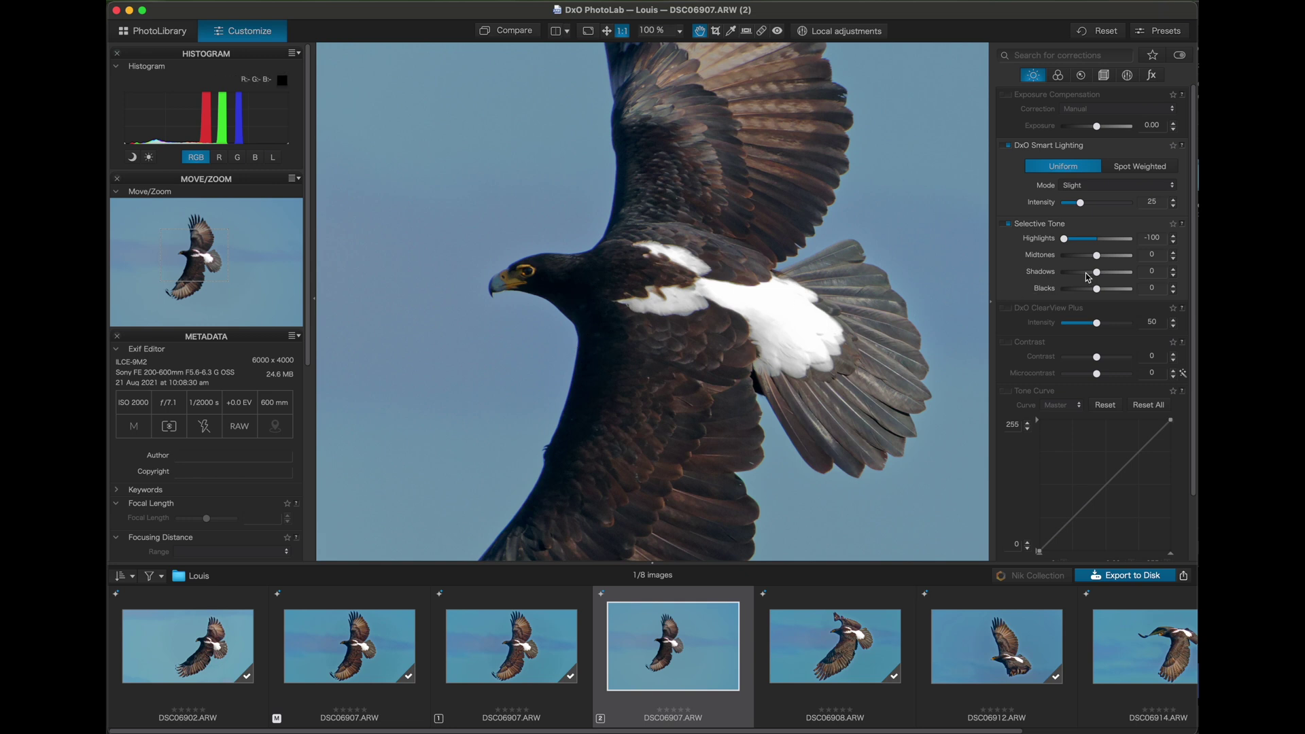
left_click_drag(1096, 272, 1118, 274)
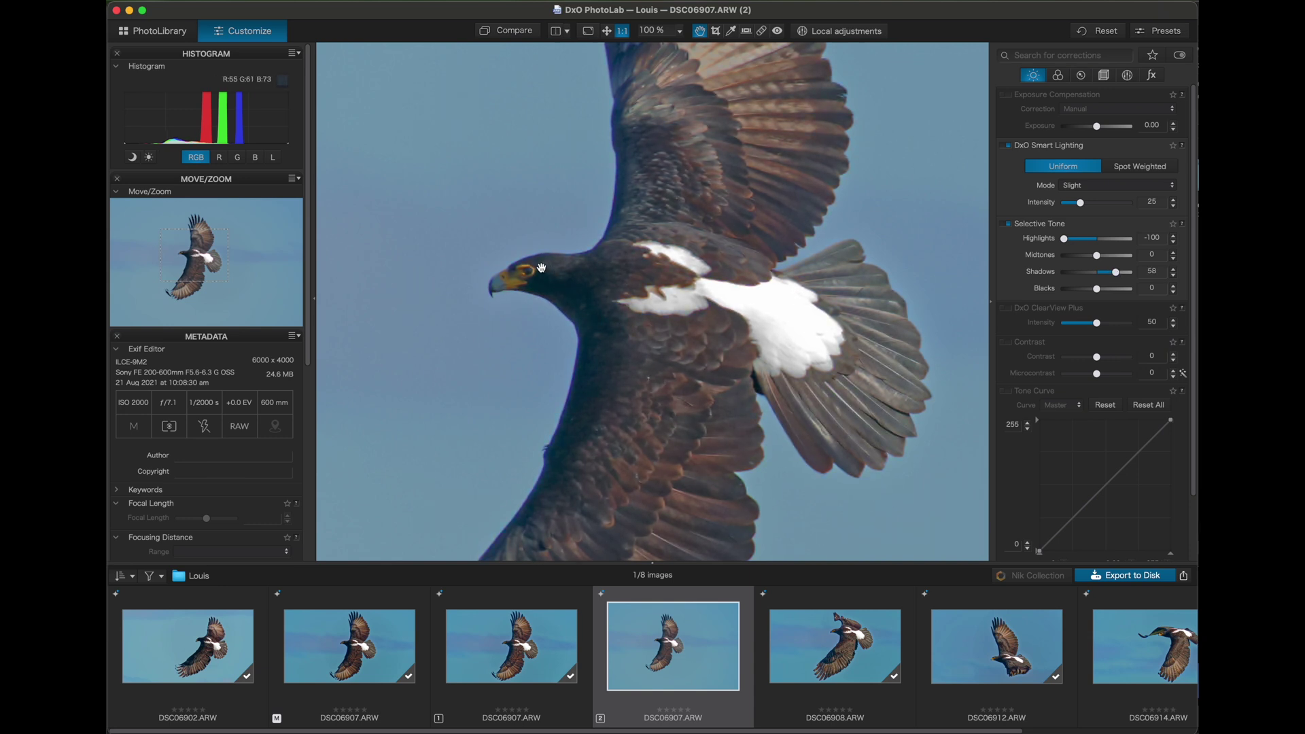
left_click(610, 324)
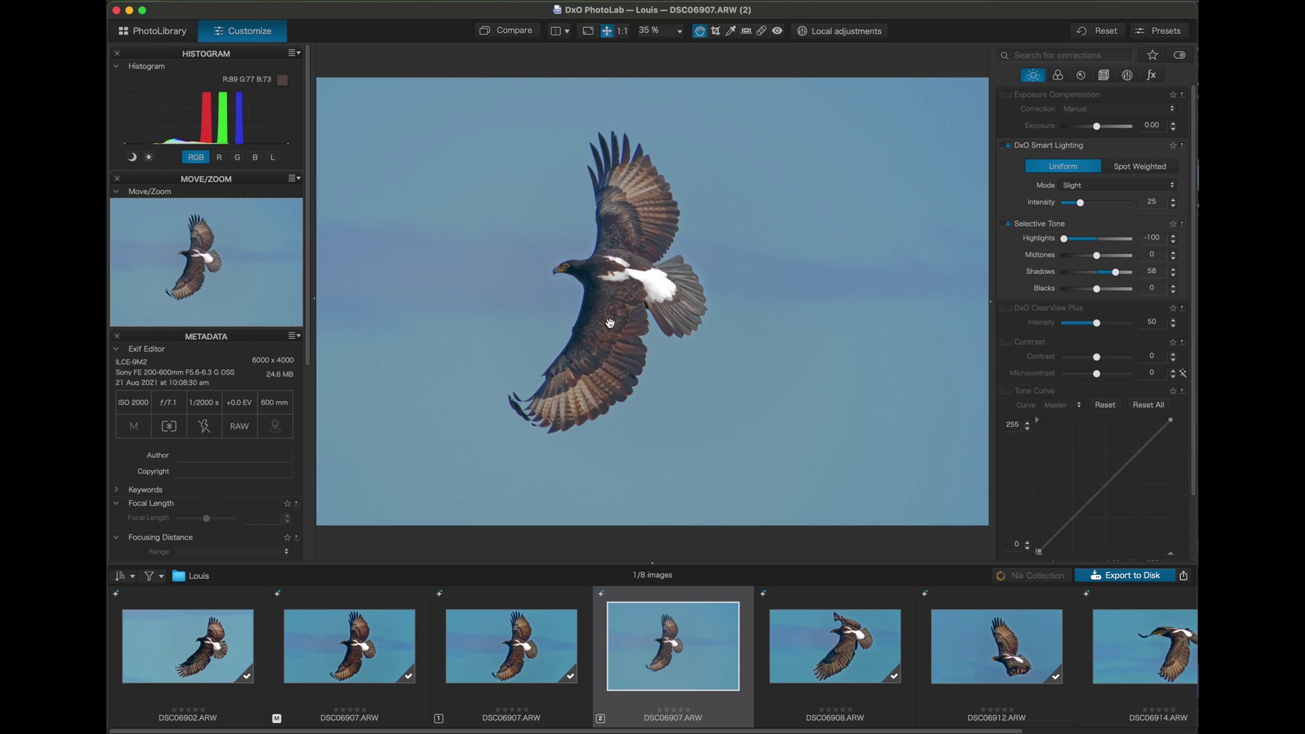
Enable ClearView Plus at intensity 50 and inspect the eagle's head at 1:1.
left_click(1008, 309)
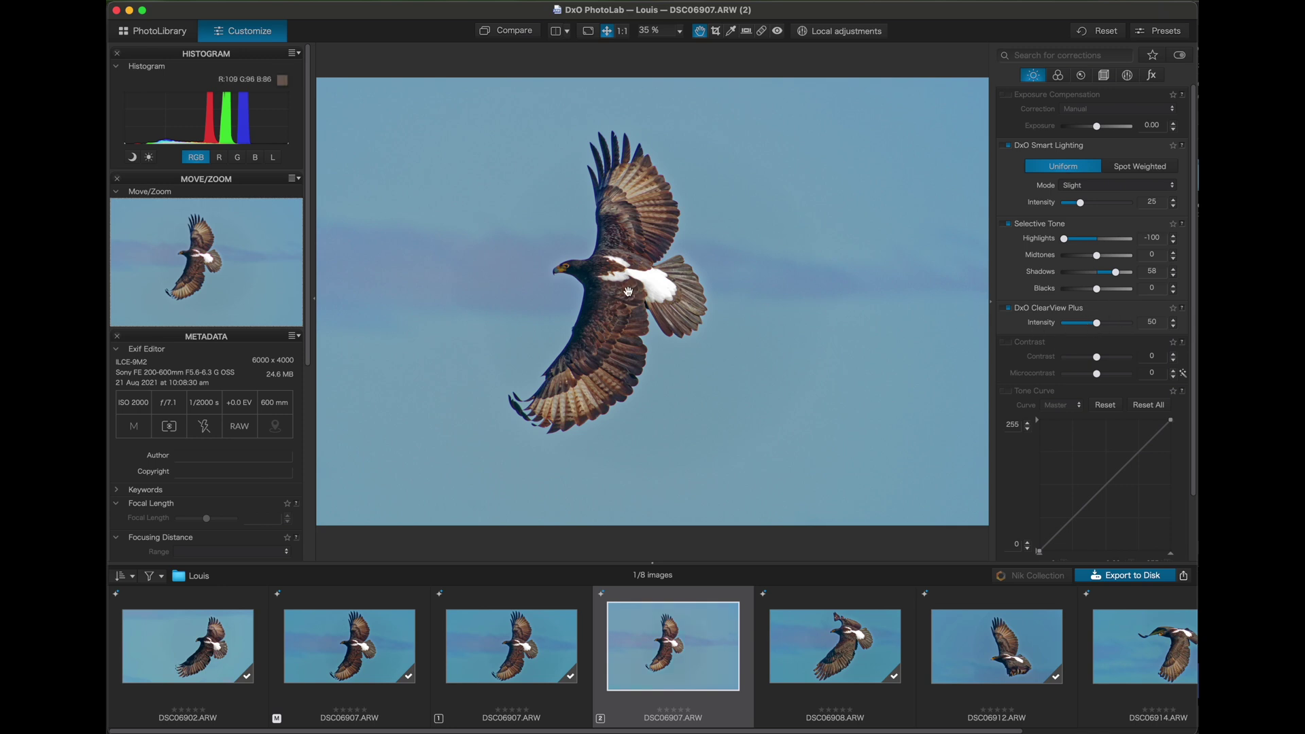
left_click(571, 276)
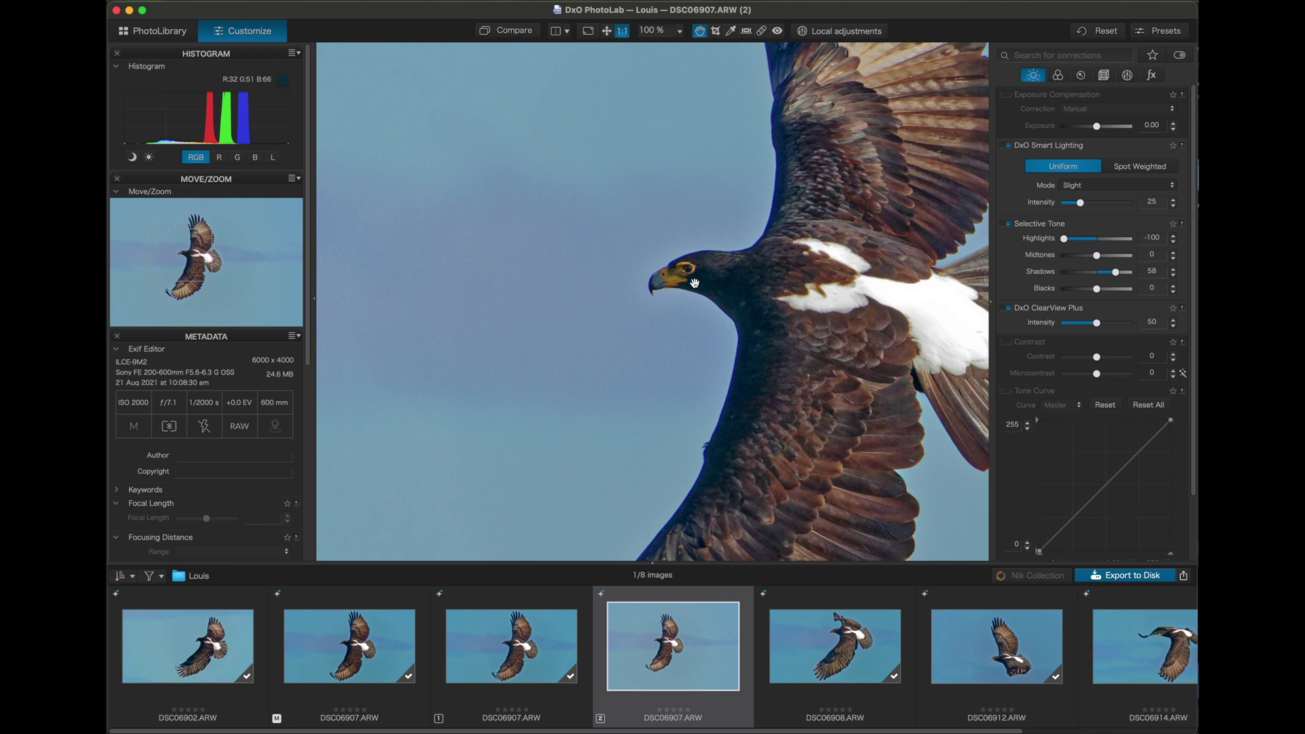
scroll(694, 283, "up", 8)
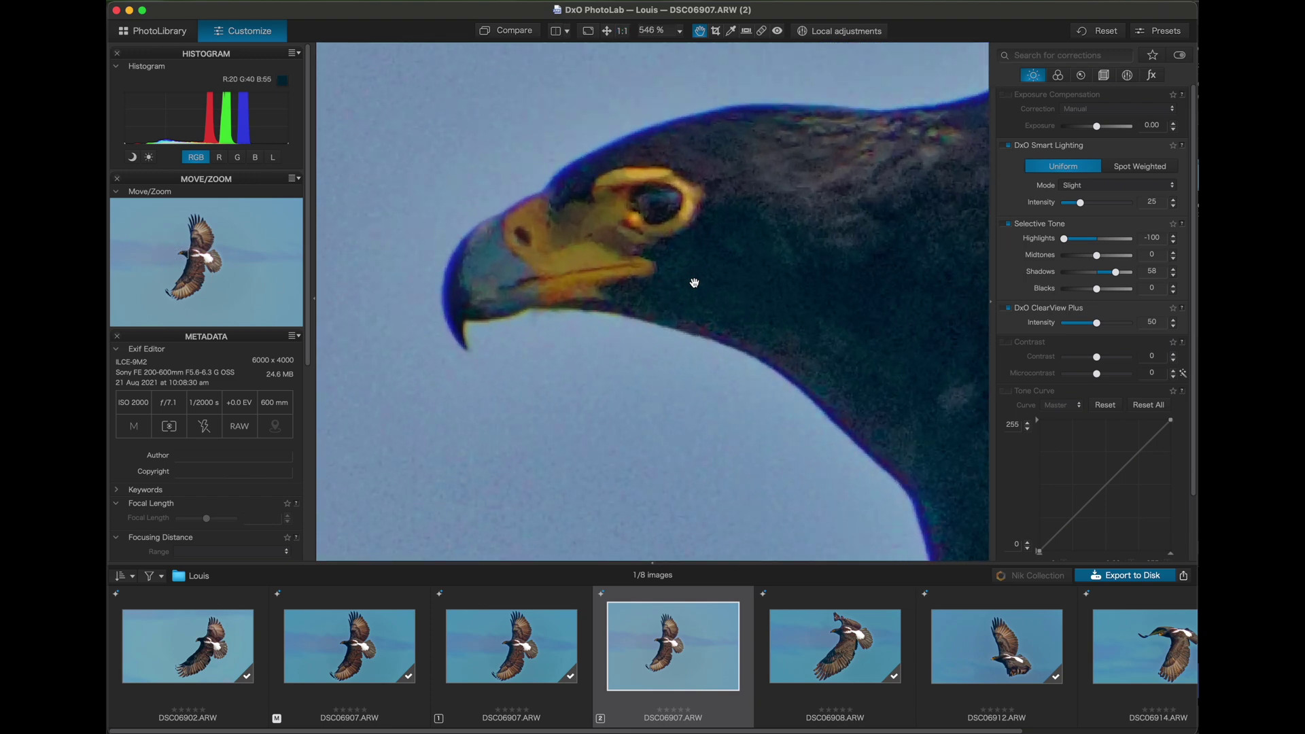
scroll(694, 283, "up", 2)
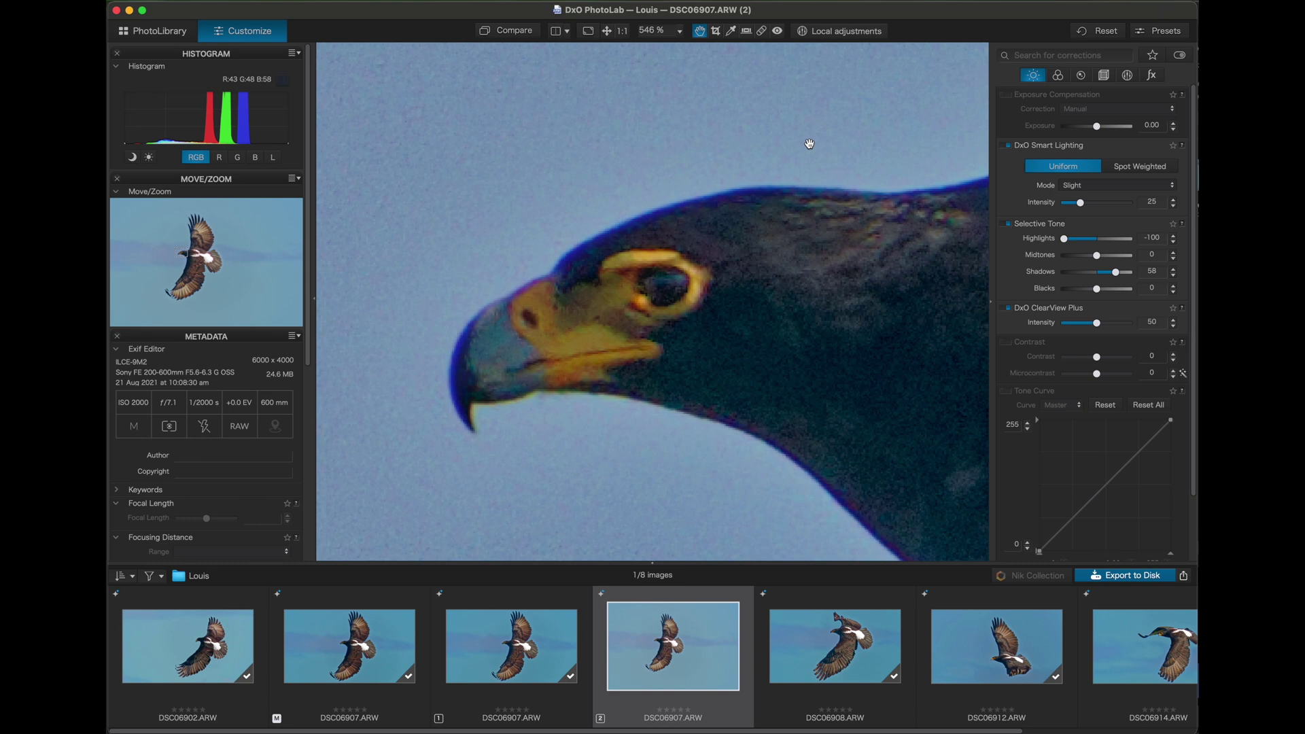
Brush a local mask over the eagle's eye and raise its Shadows to about 19.
left_click(842, 31)
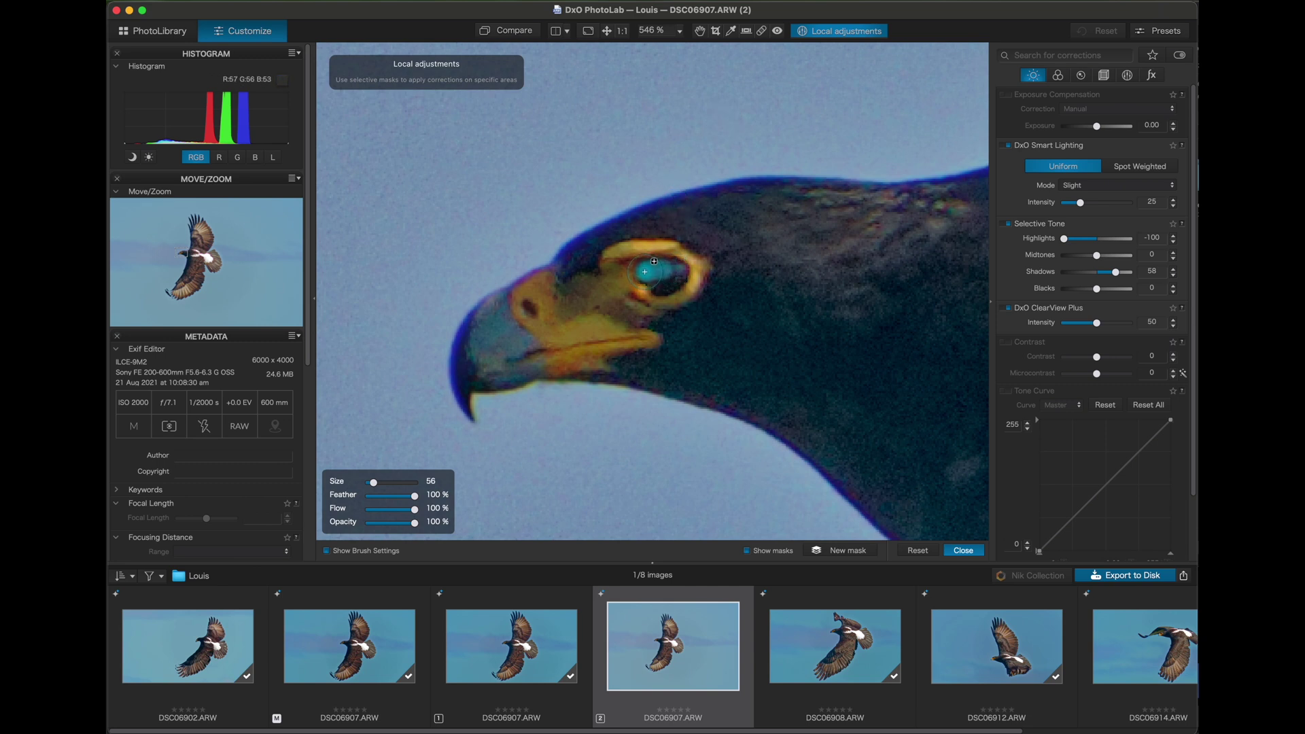
left_click_drag(660, 269, 685, 269)
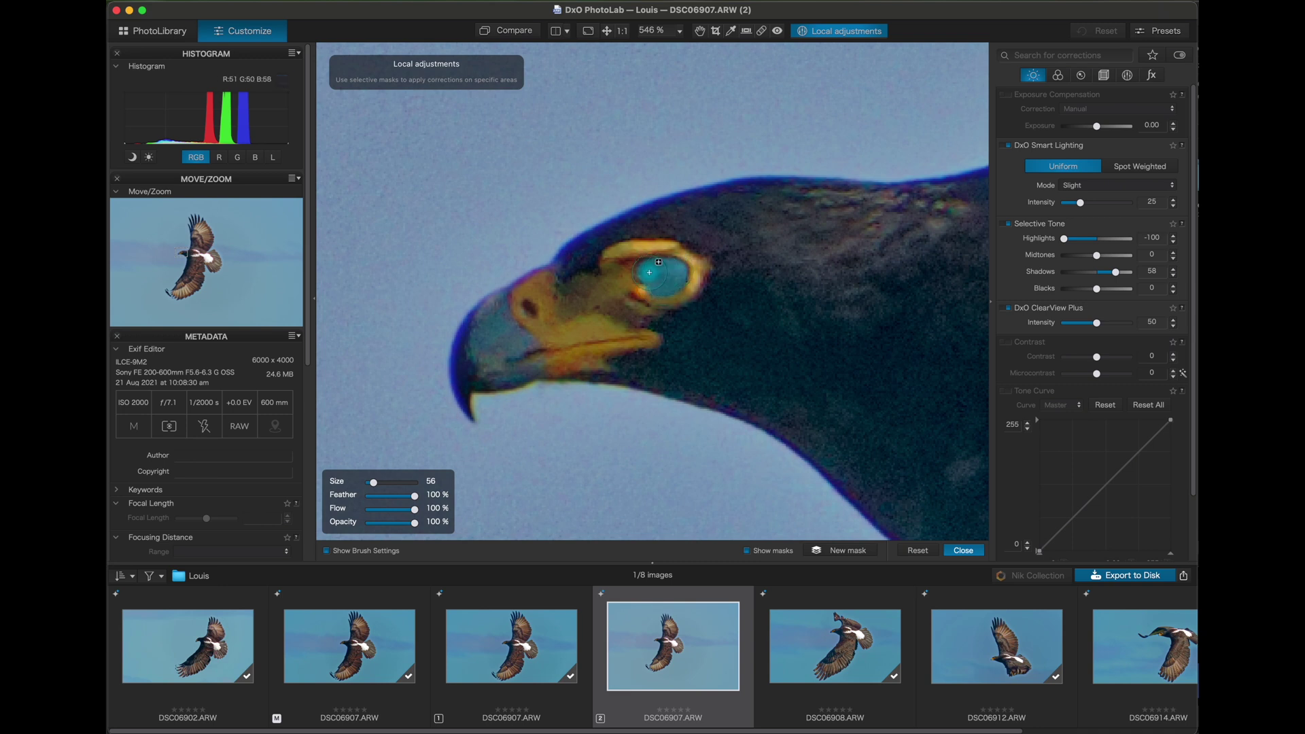
left_click(653, 265)
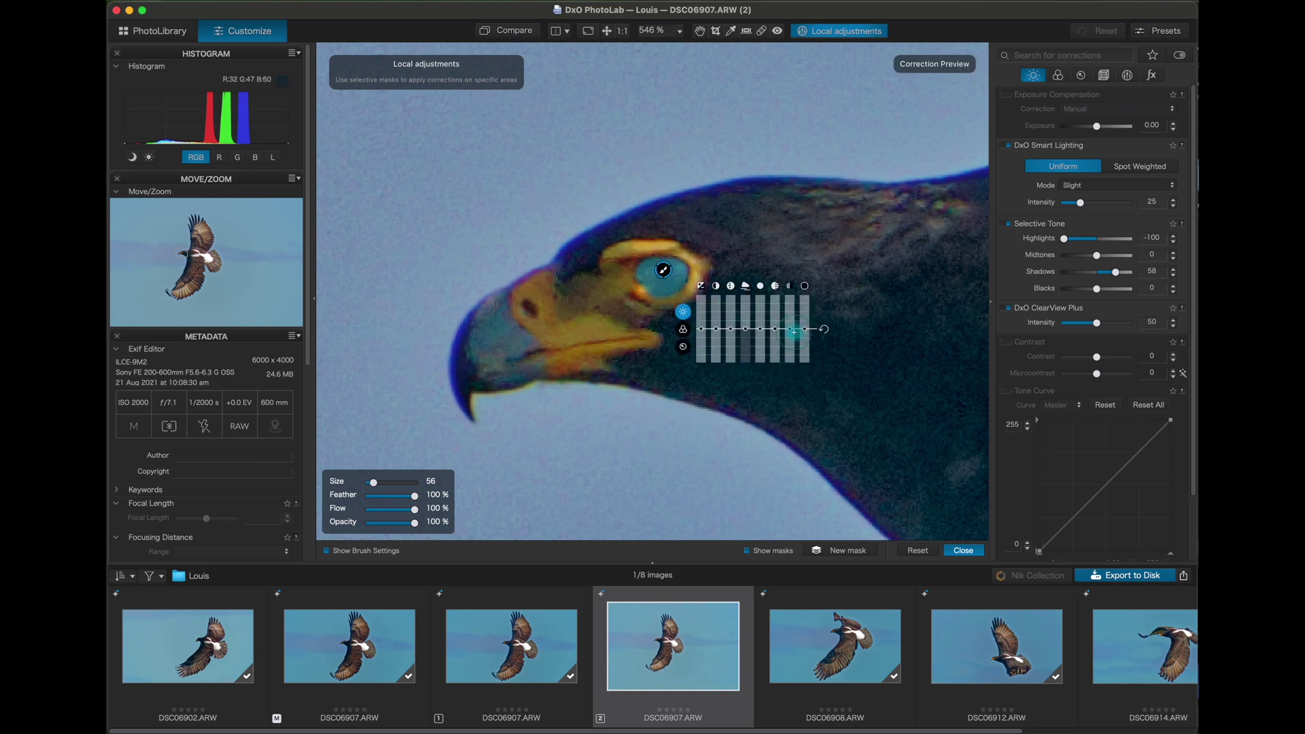
left_click_drag(792, 333, 793, 348)
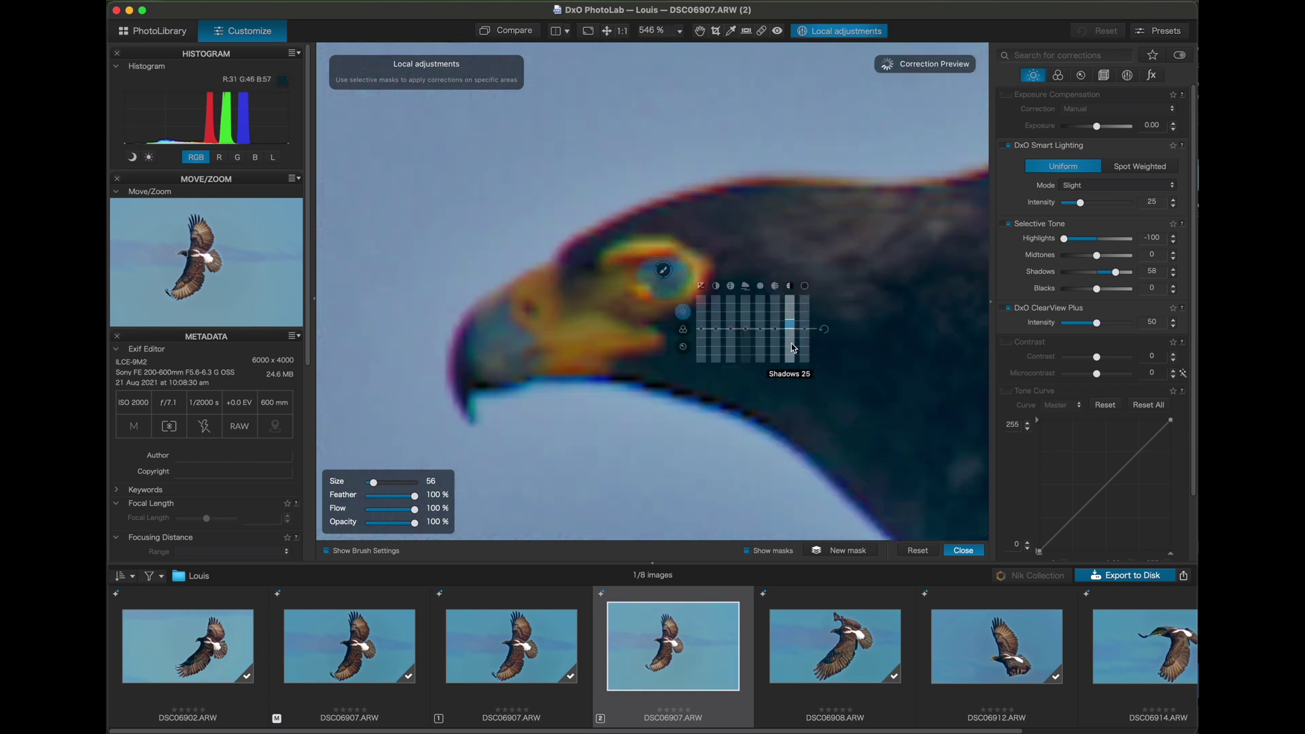
left_click(963, 550)
left_click(740, 376)
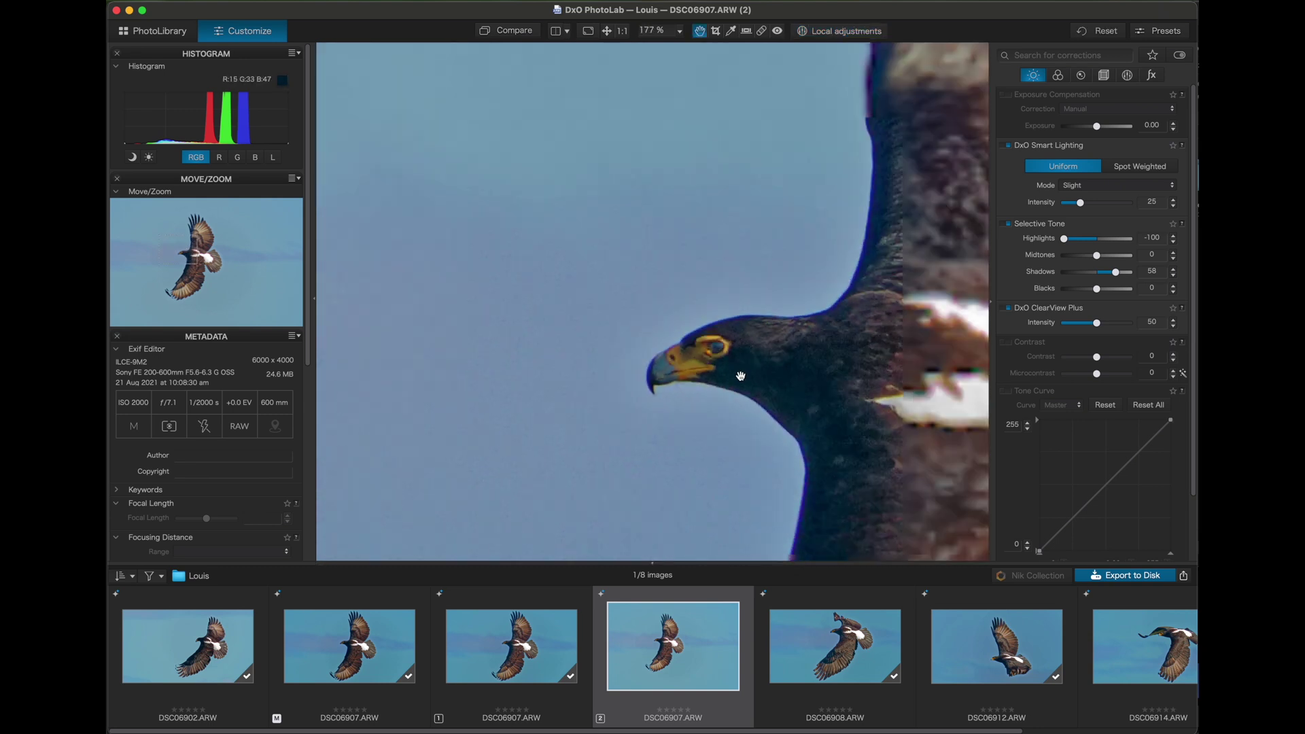
scroll(834, 391, "down", 3)
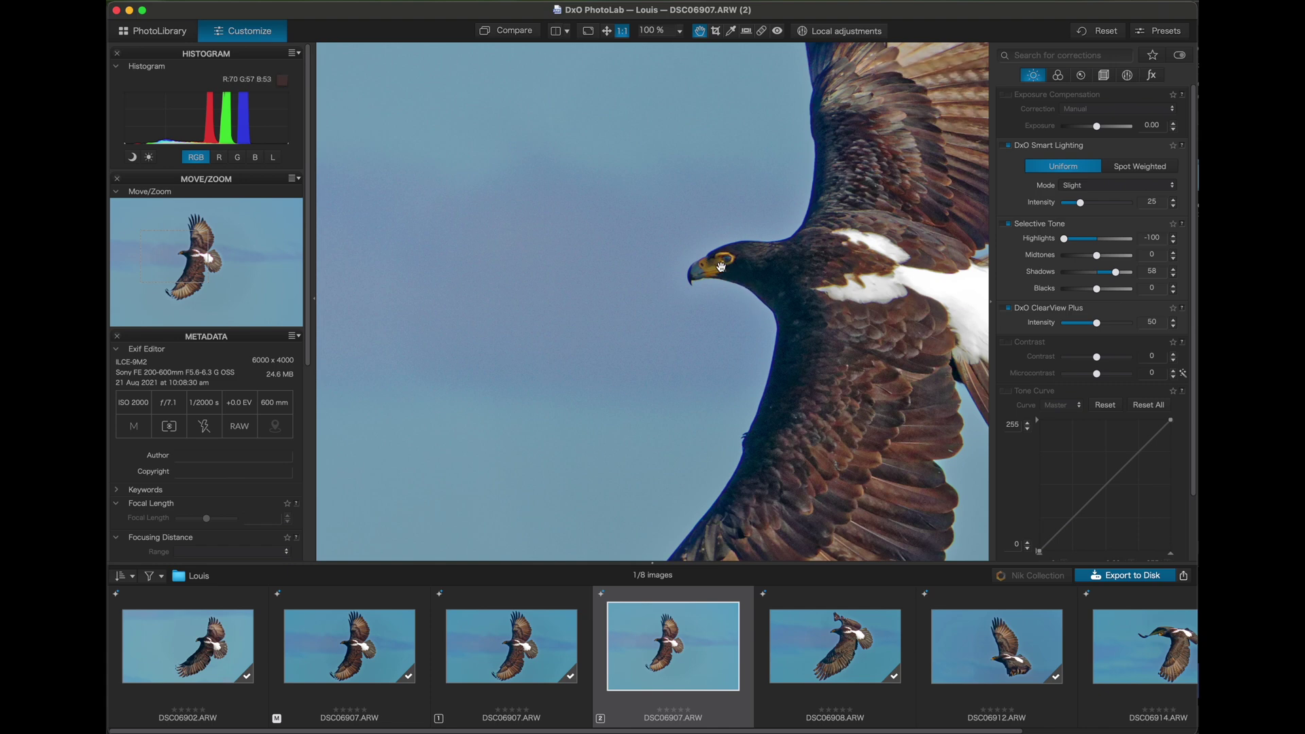
scroll(720, 267, "up", 8)
scroll(720, 266, "down", 4)
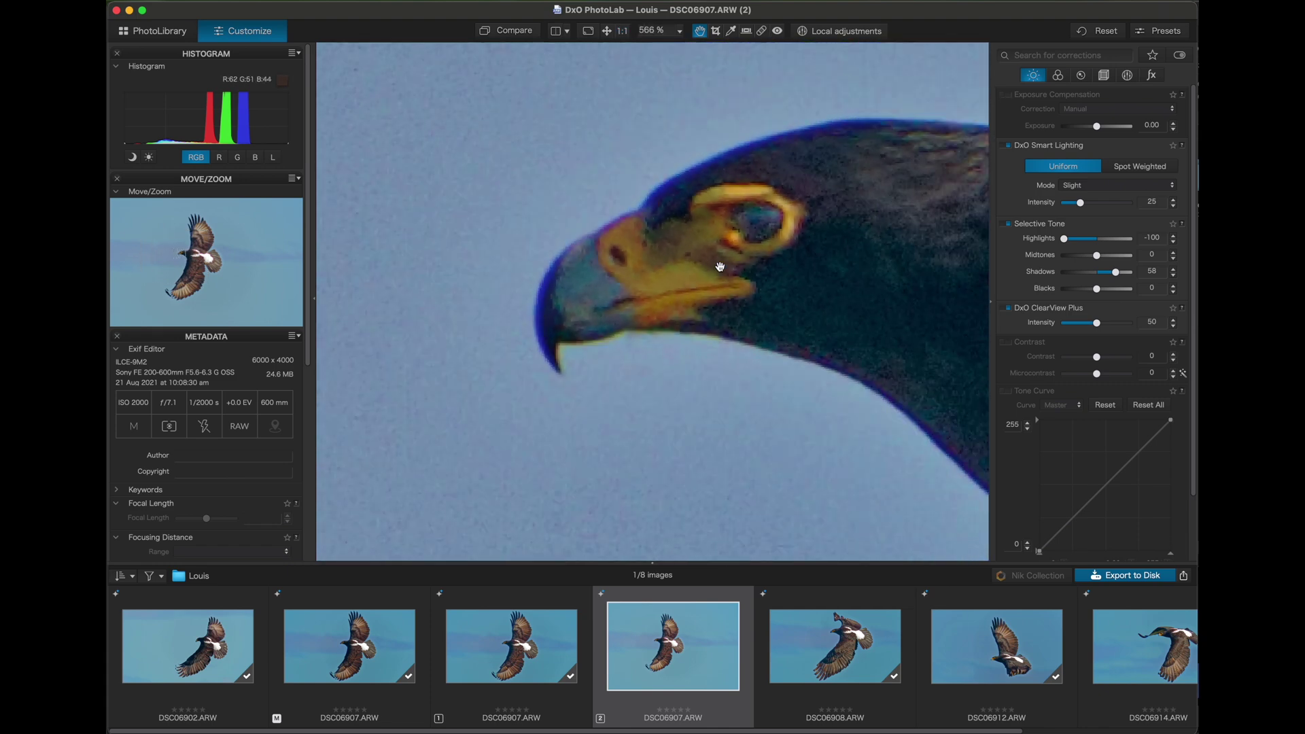
Paint a new local mask over the eagle's head and beak with a size-141 brush, adjusting its Shadows.
left_click(862, 31)
left_click(840, 550)
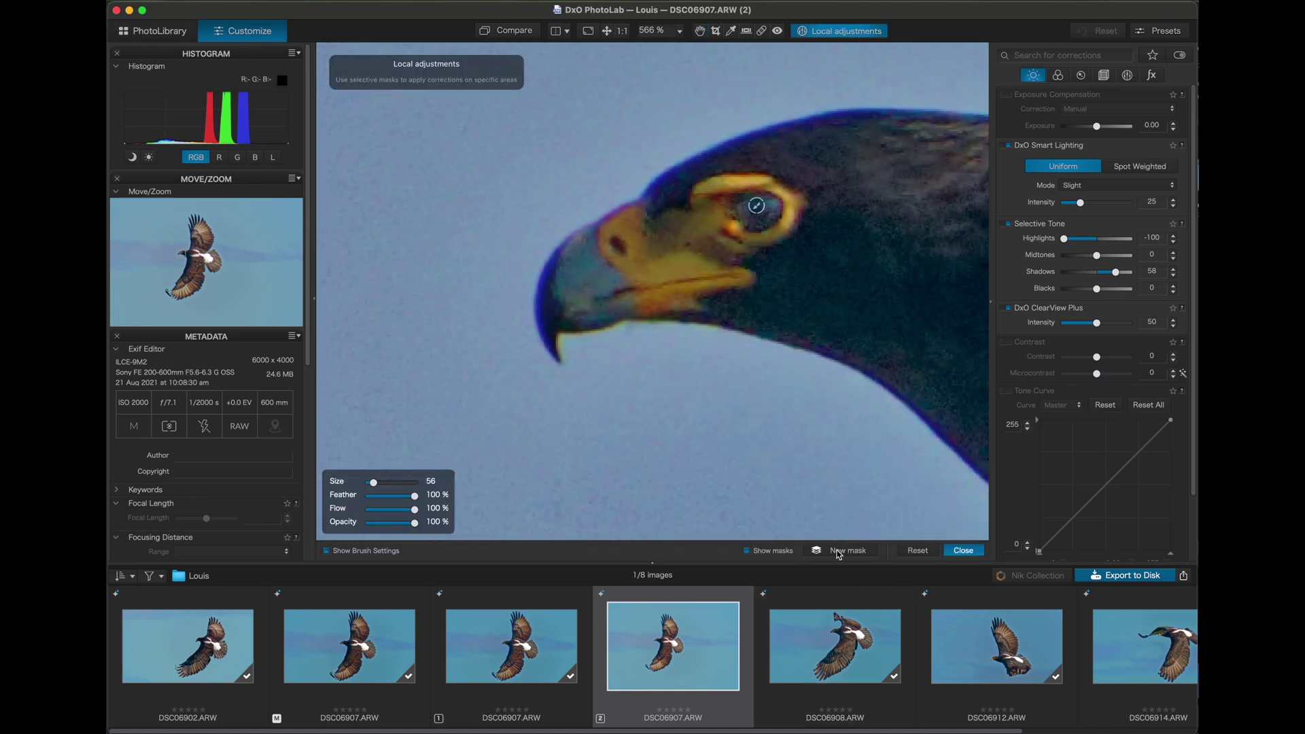
key("alt")
scroll(619, 234, "up", 3)
scroll(618, 231, "up", 1)
mouse_move(618, 232)
left_mouse_down()
mouse_move(638, 200)
mouse_move(571, 239)
mouse_move(548, 276)
mouse_move(529, 342)
mouse_move(556, 354)
mouse_move(547, 365)
mouse_move(611, 341)
mouse_move(844, 340)
mouse_move(768, 263)
mouse_move(843, 297)
mouse_move(536, 320)
mouse_move(689, 179)
mouse_move(783, 132)
mouse_move(885, 115)
mouse_move(888, 234)
mouse_move(758, 138)
mouse_move(809, 333)
left_mouse_up()
scroll(873, 300, "right", 5)
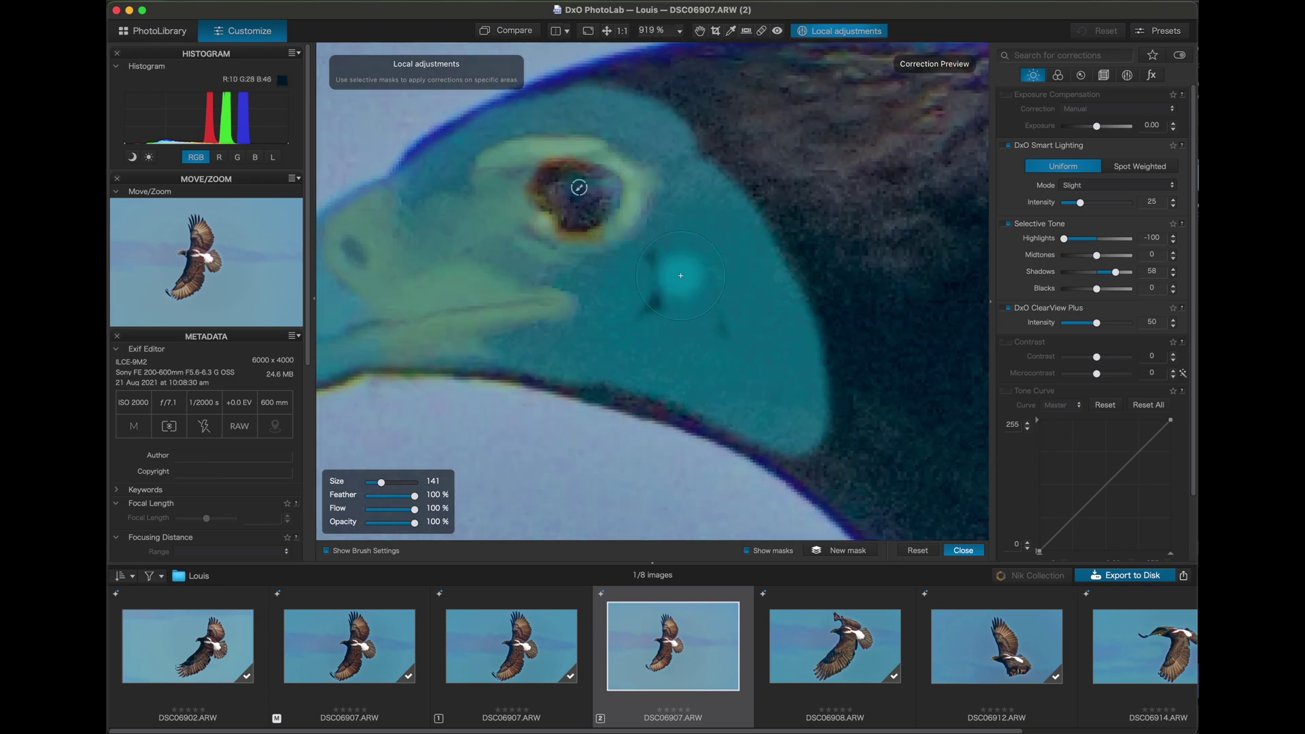
left_click_drag(502, 262, 504, 261)
scroll(854, 487, "down", 10)
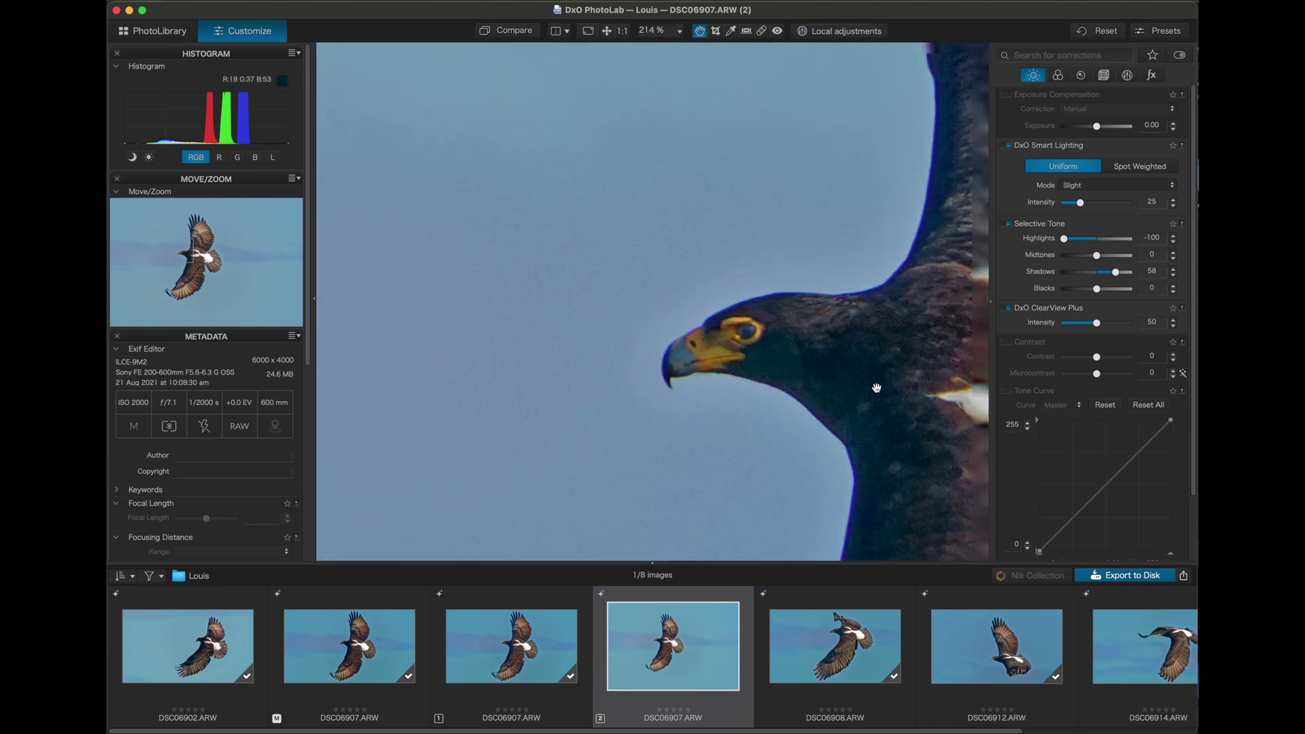
scroll(897, 394, "down", 4)
scroll(897, 394, "right", 3)
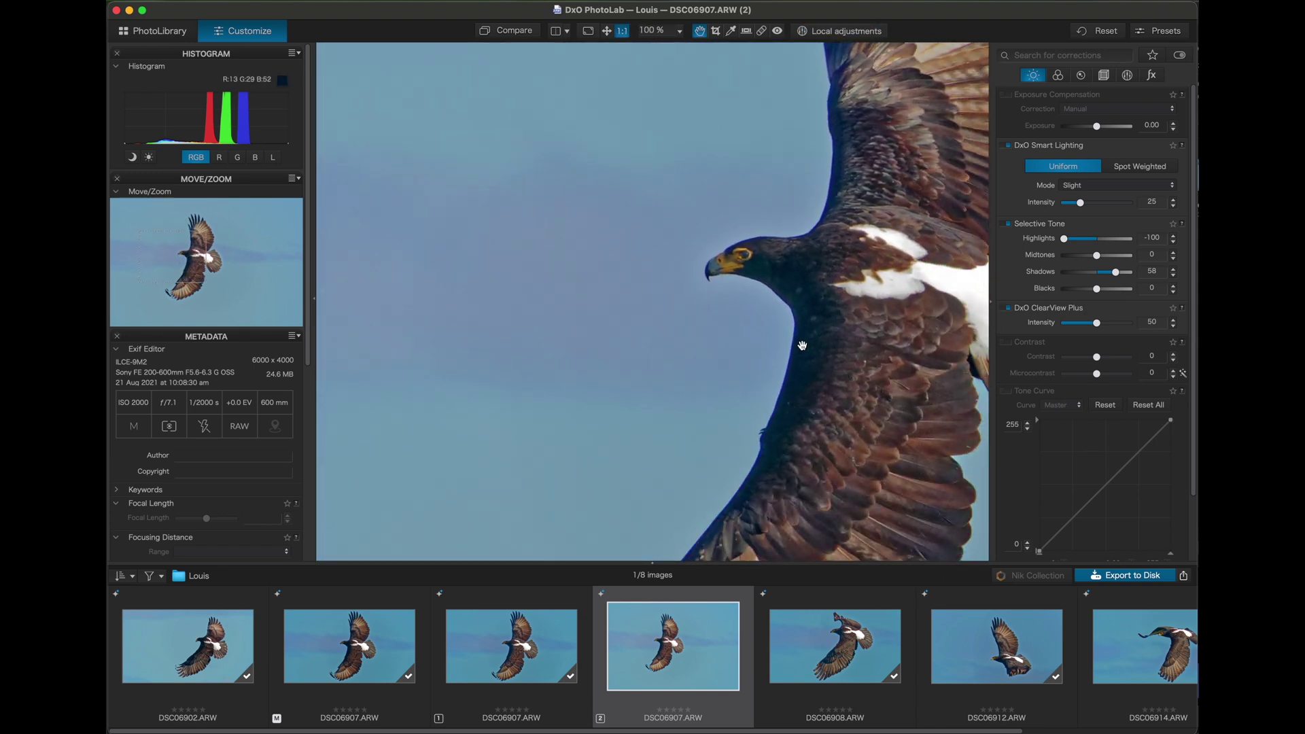
scroll(779, 320, "up", 10)
scroll(779, 315, "up", 5)
scroll(779, 315, "left", 2)
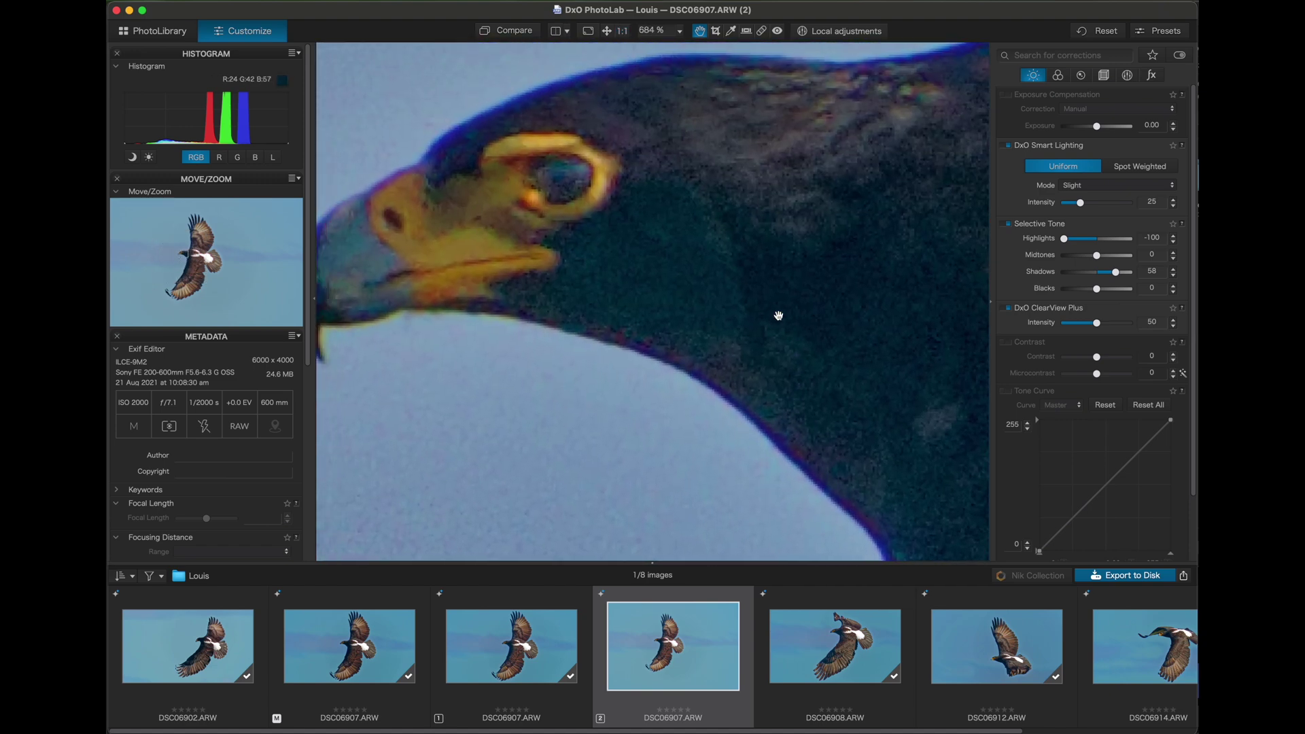
Extend the head mask down over the eagle's neck.
left_click(840, 31)
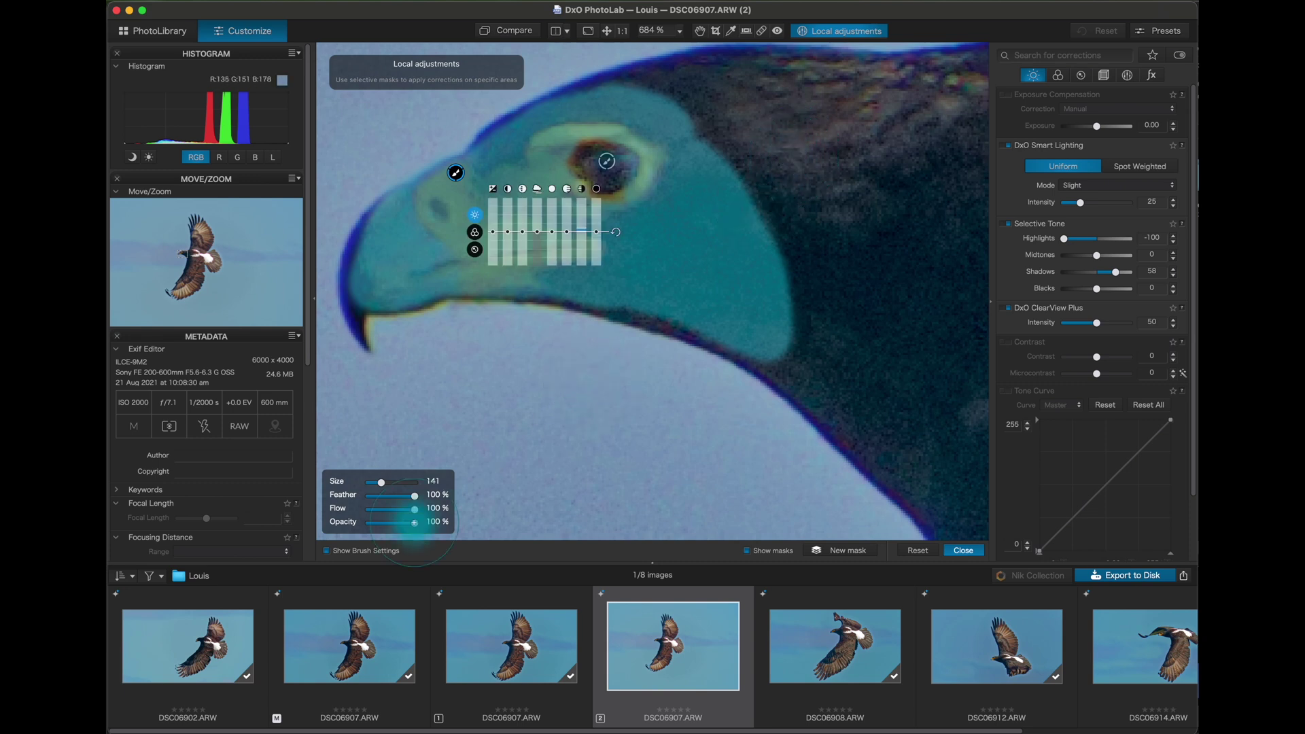
scroll(588, 384, "down", 5)
key("alt")
scroll(698, 436, "down", 5)
mouse_move(699, 437)
left_mouse_down()
mouse_move(764, 314)
mouse_move(778, 392)
mouse_move(833, 322)
mouse_move(784, 309)
mouse_move(751, 380)
left_mouse_up()
Enable Contrast correction with Microcontrast 21, checking the wing at 1:1.
key("Escape")
scroll(751, 380, "down", 10)
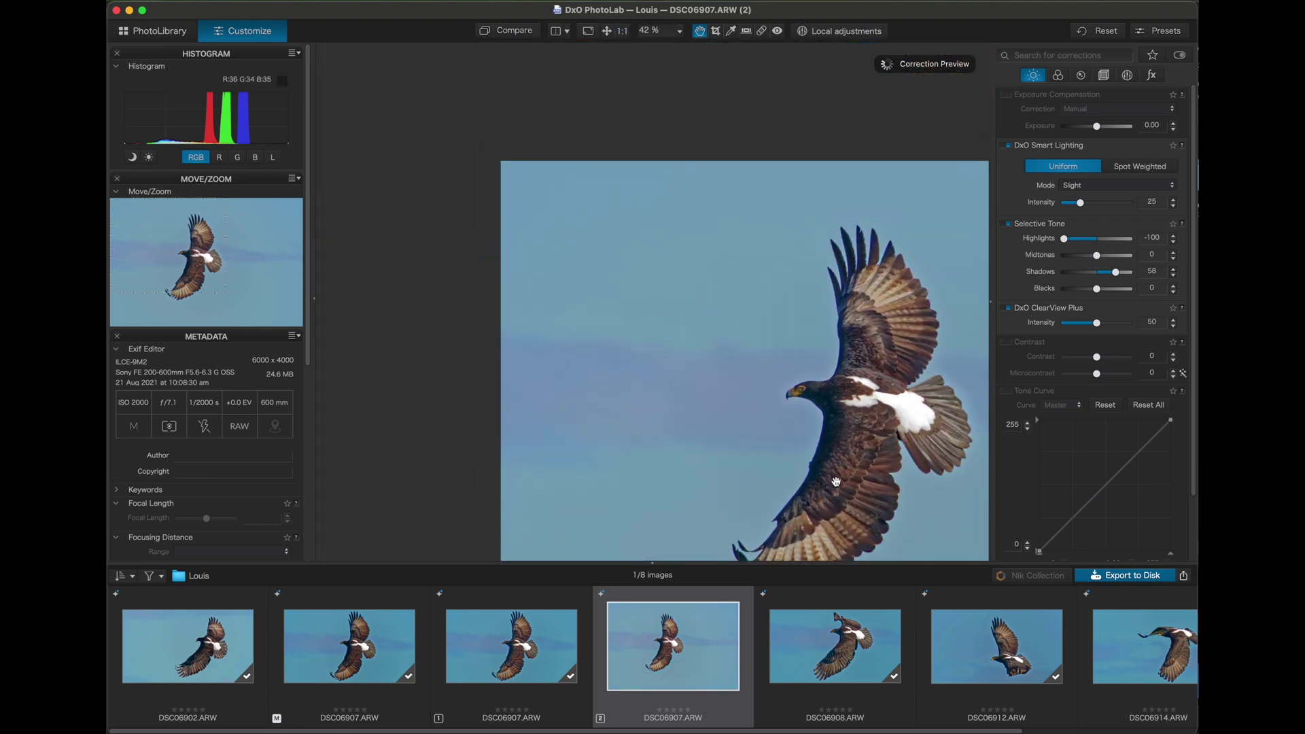
left_click(835, 403)
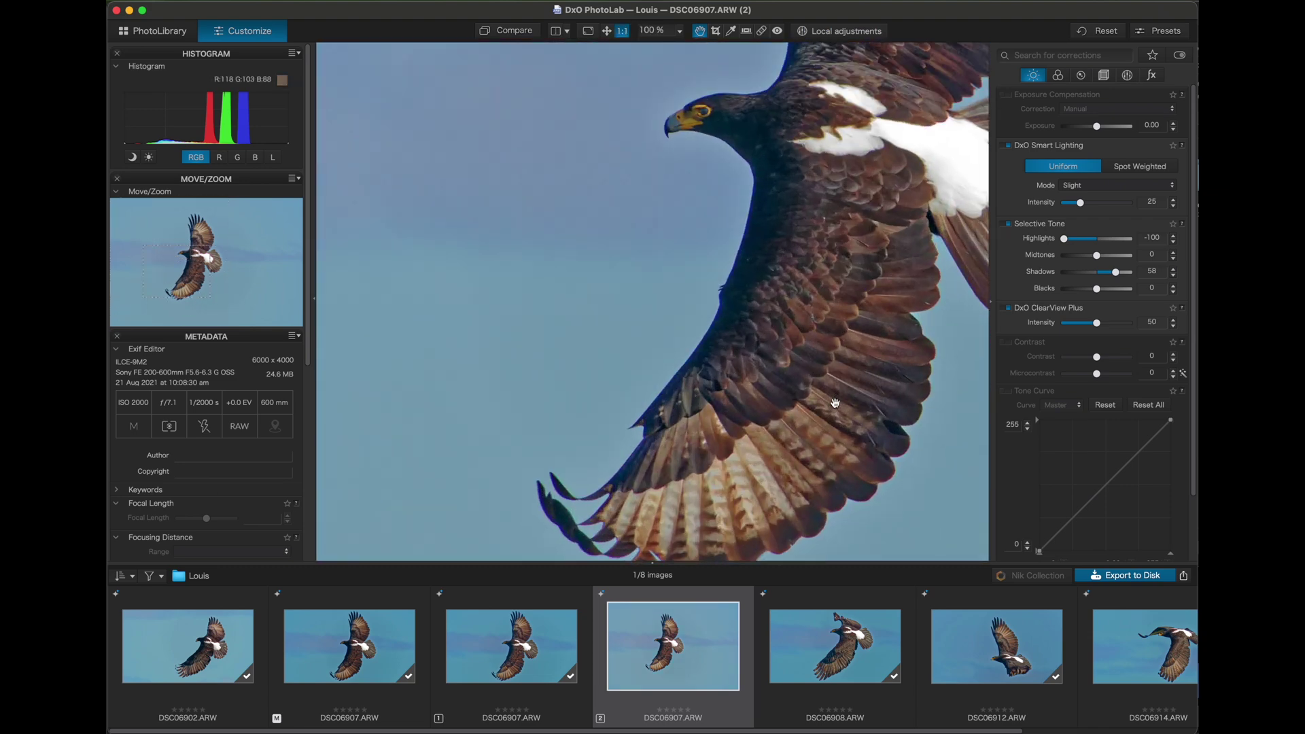
scroll(826, 391, "up", 2)
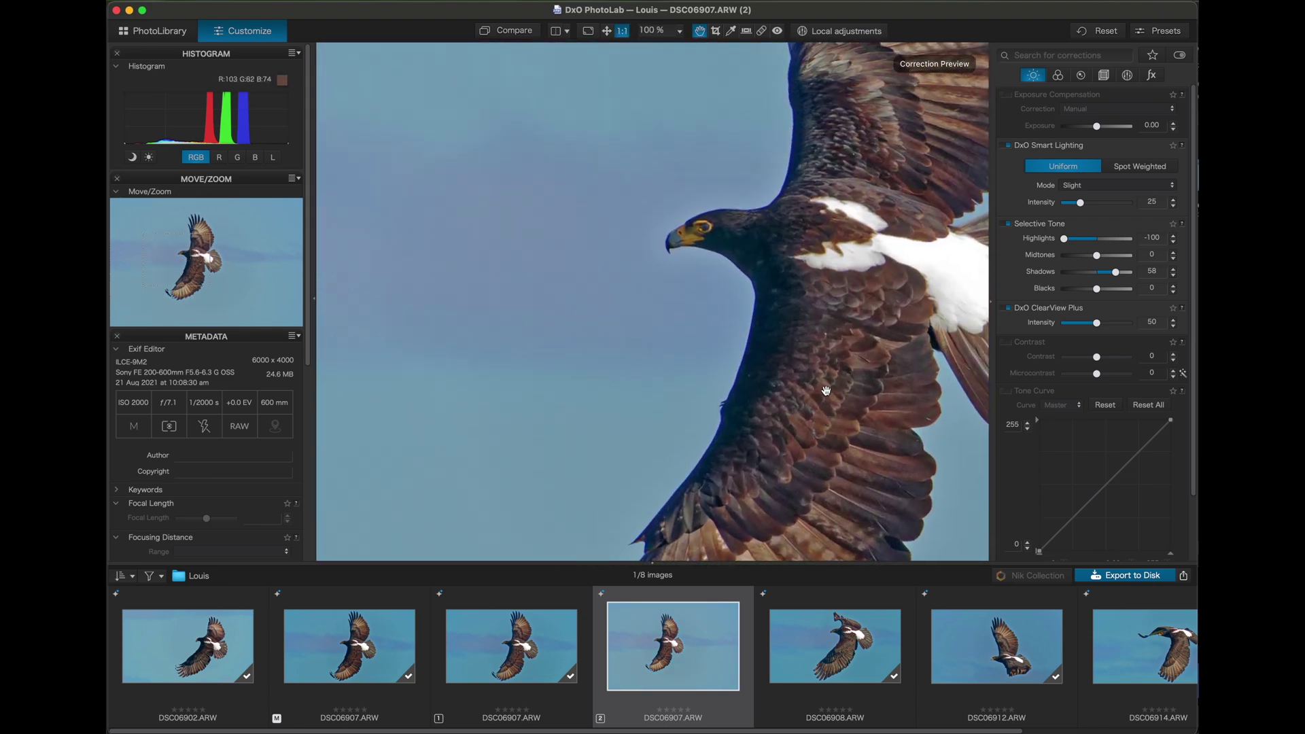
scroll(825, 391, "right", 5)
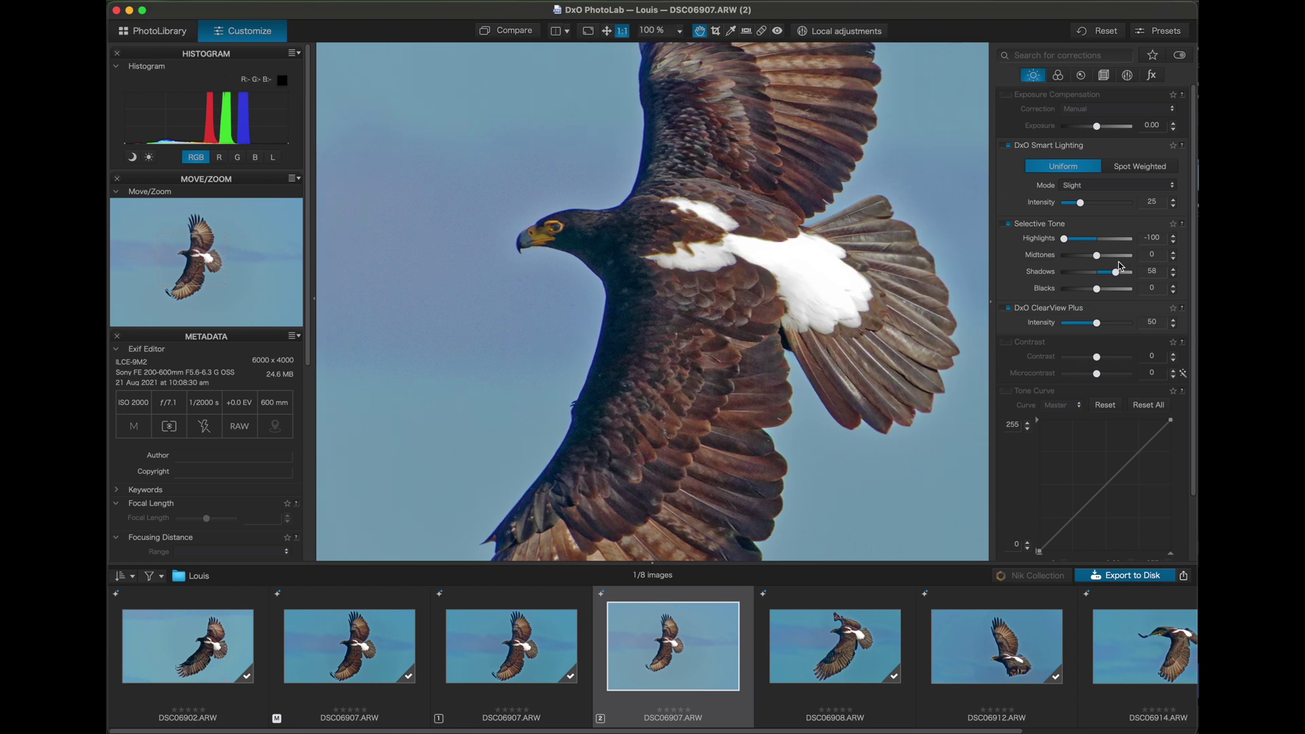
left_click(1008, 343)
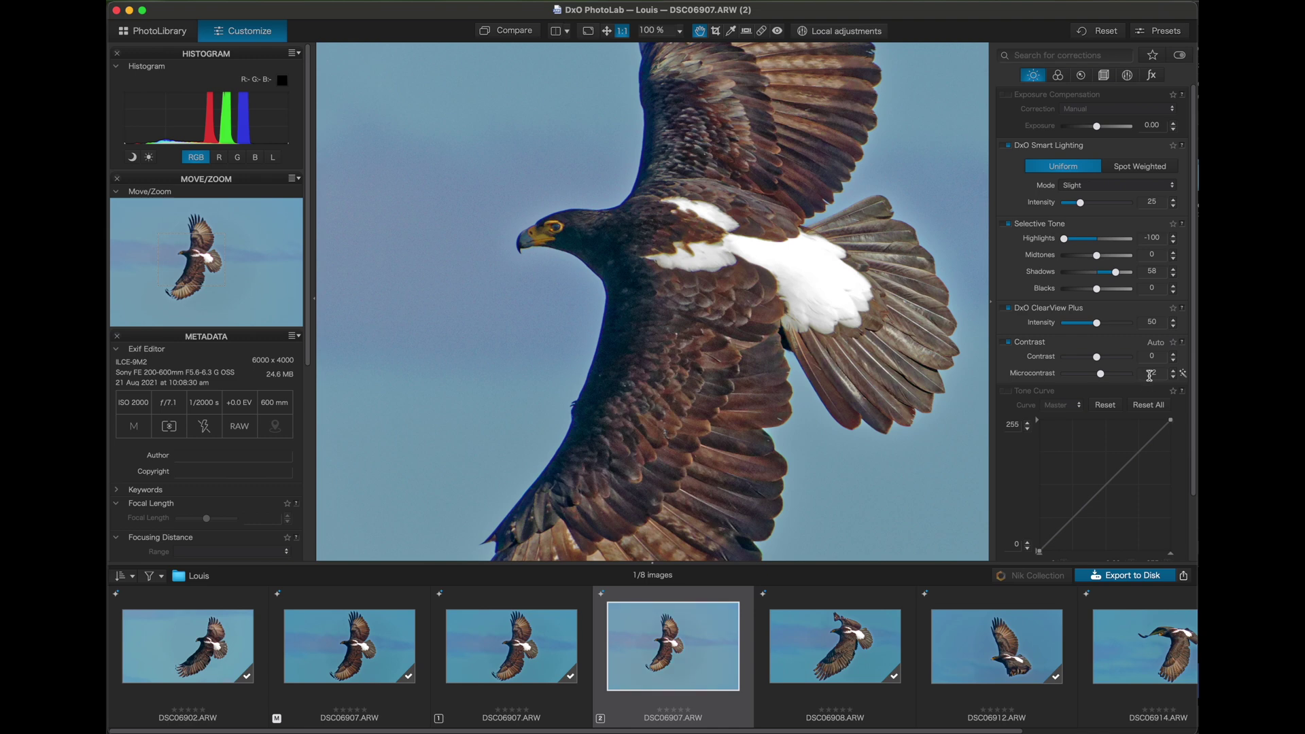
left_click_drag(1100, 374, 1105, 376)
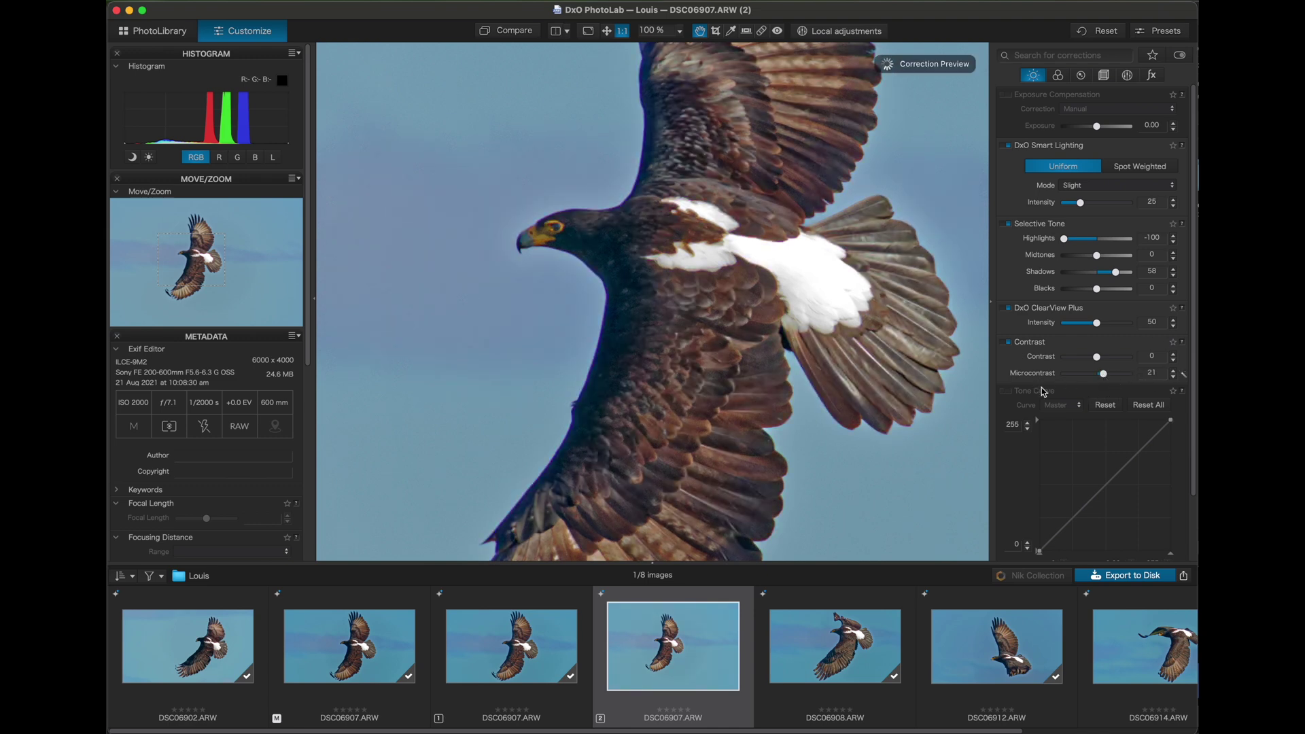
Set Saturation to 25, DeepPRIME luminance to 20 and Global lens sharpness to about +1.32.
left_click(1059, 75)
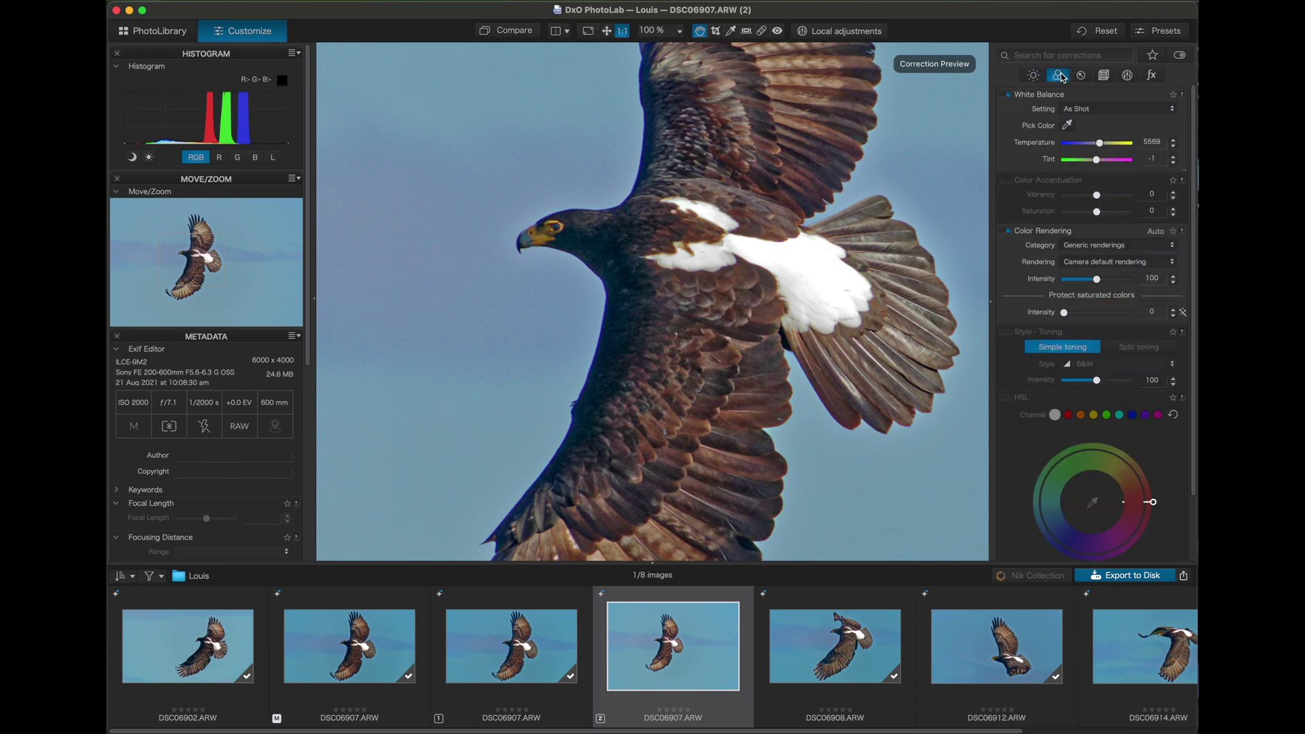
left_click(1105, 212)
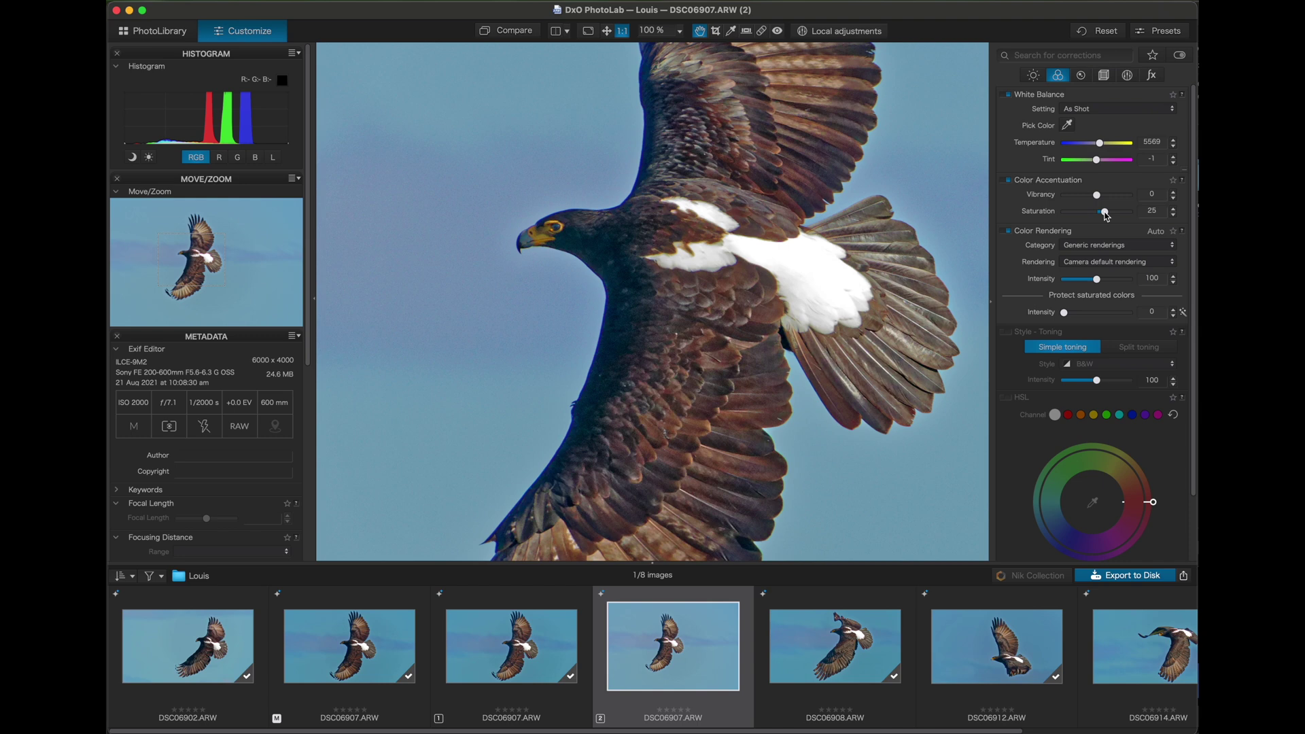
left_click(1081, 76)
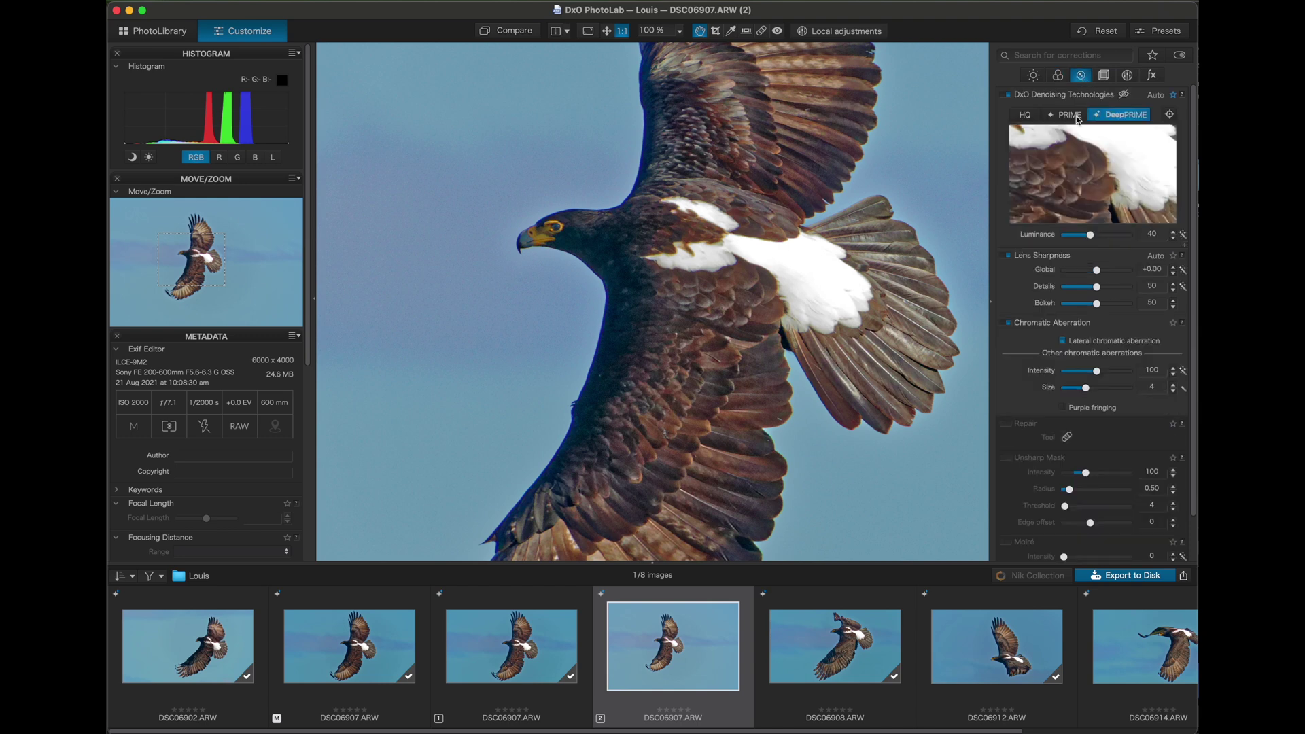
left_click(1077, 236)
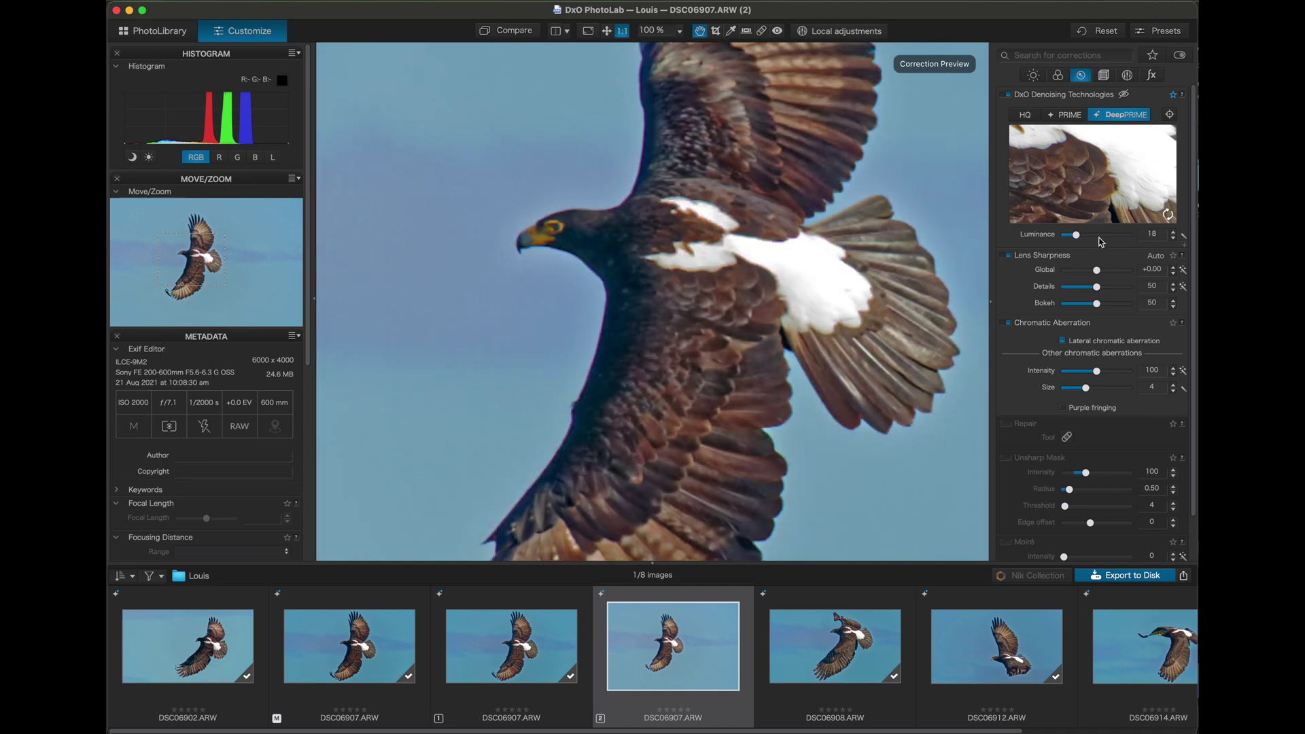
left_click(1172, 233)
left_click(1173, 233)
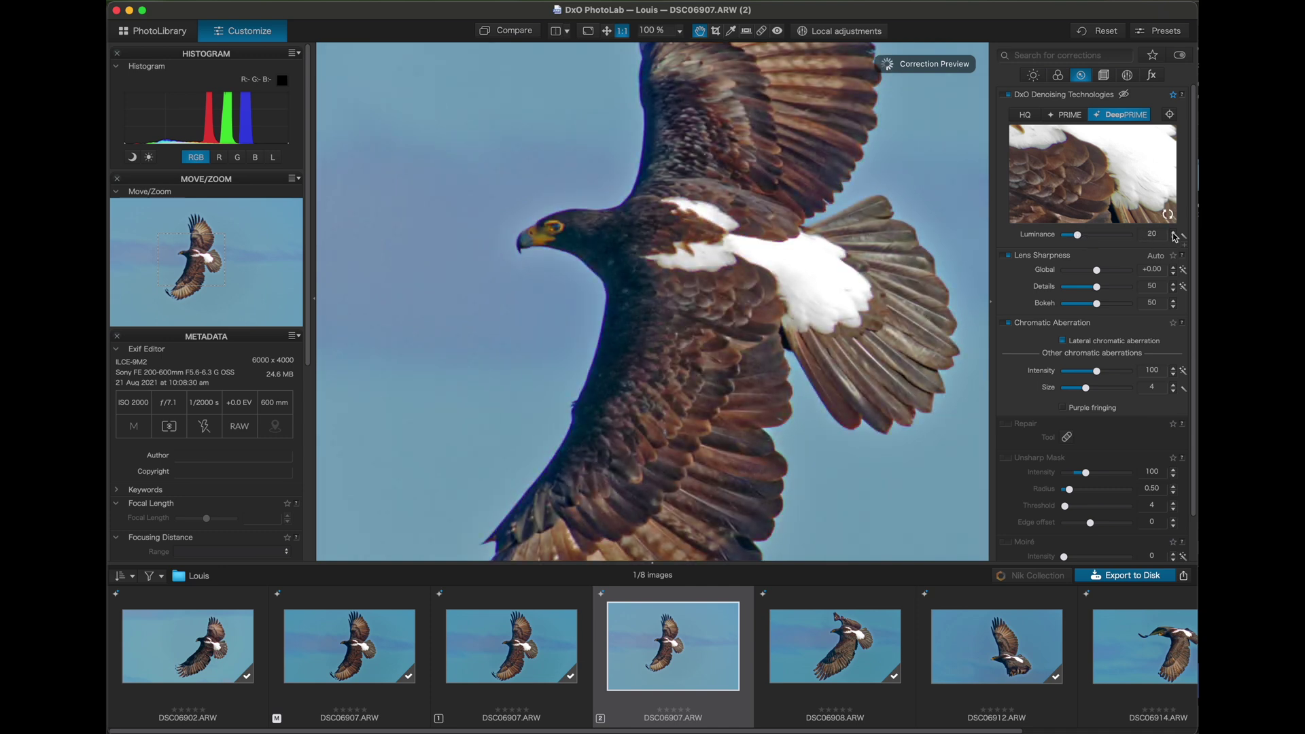
left_click(1108, 272)
left_click_drag(1111, 271, 1113, 272)
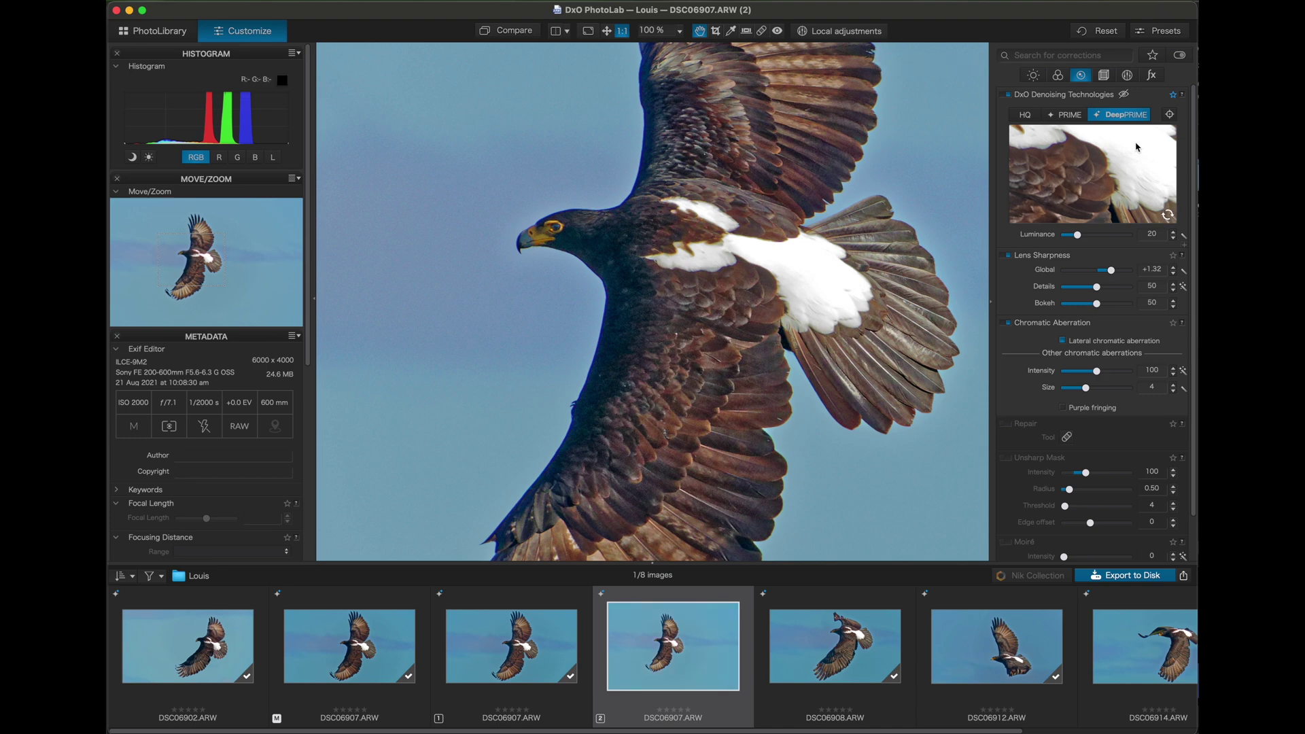
Centre the denoise preview on the dark wing, then on the eagle's head.
left_click(1170, 116)
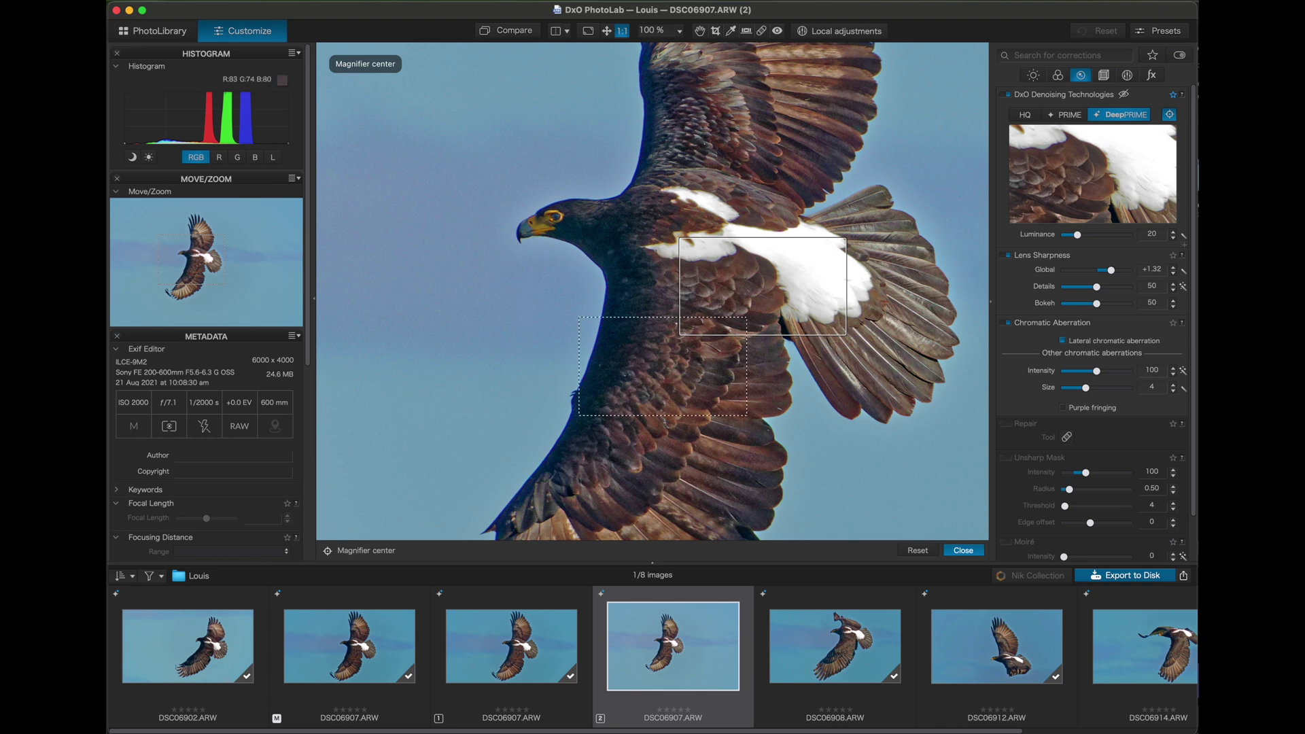
left_click(681, 371)
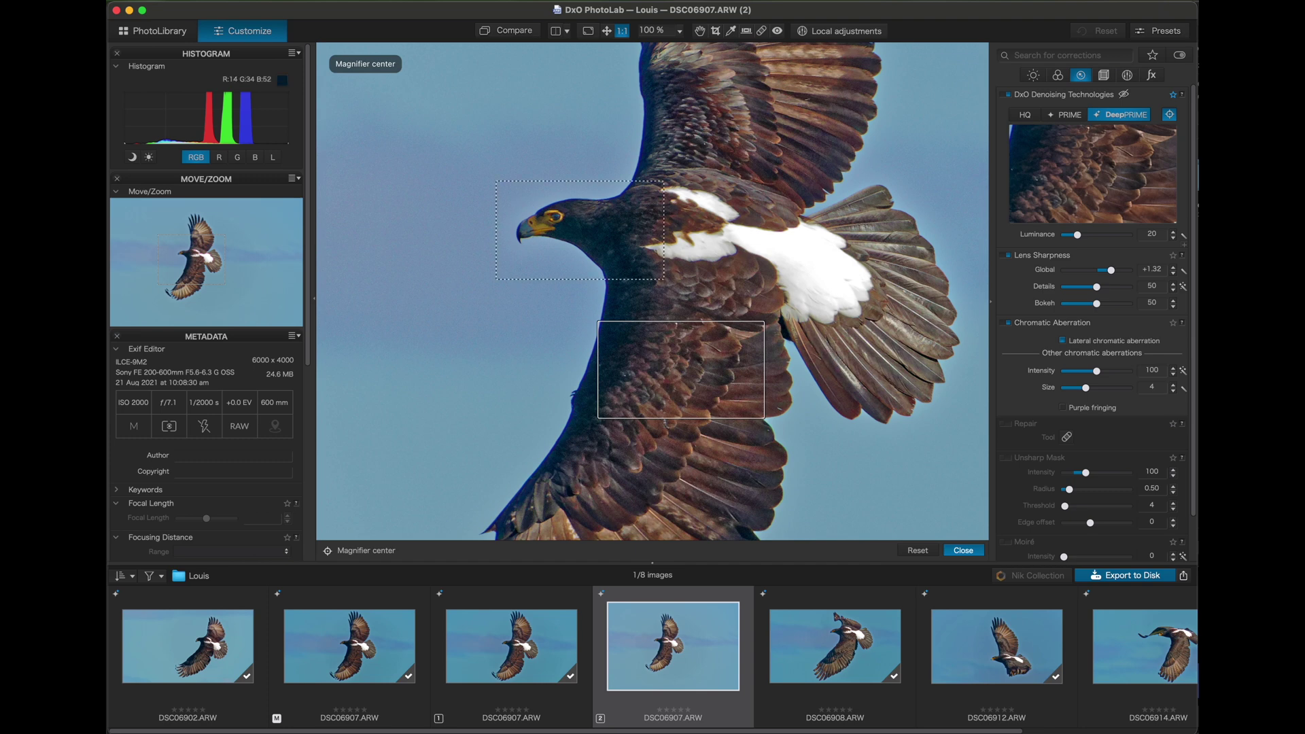
left_click(583, 236)
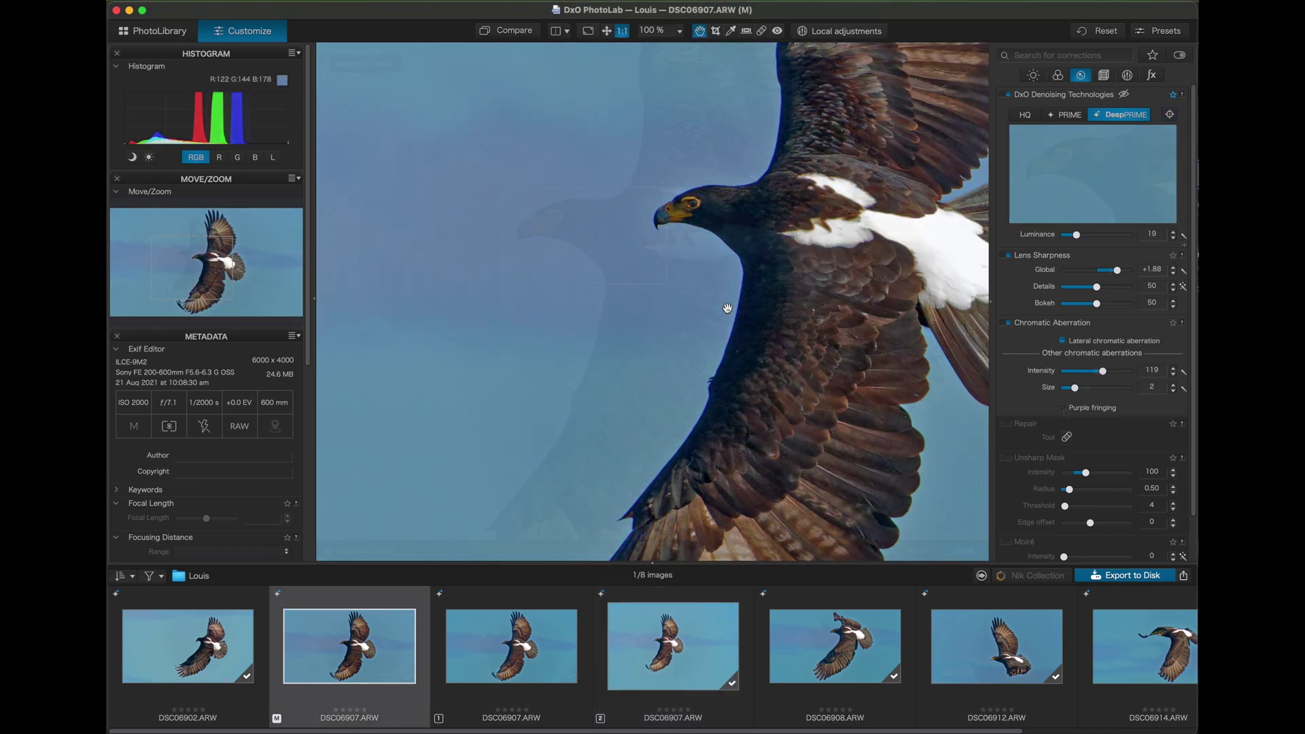
Set Chromatic Aberration intensity 200, size 12 with purple fringing on, then reselect copy (2).
scroll(727, 309, "up", 5)
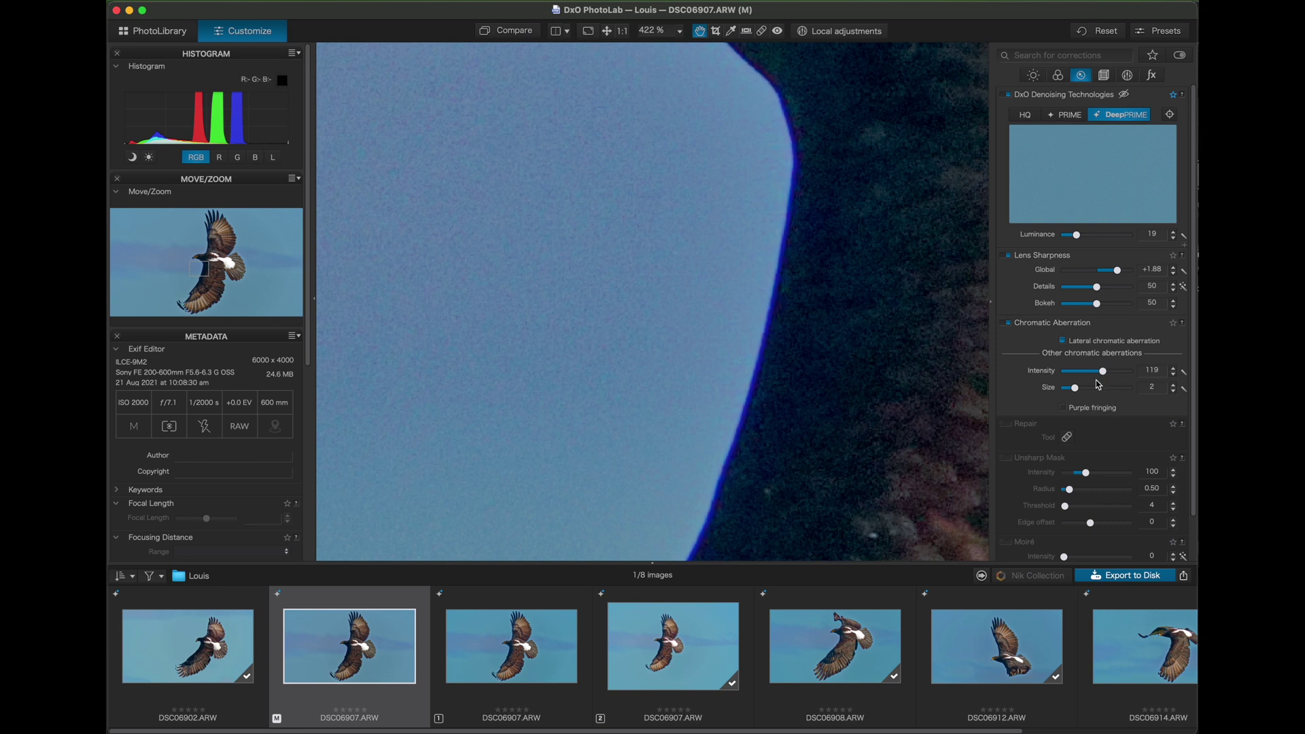
left_click_drag(1108, 375, 1131, 388)
left_click(1064, 408)
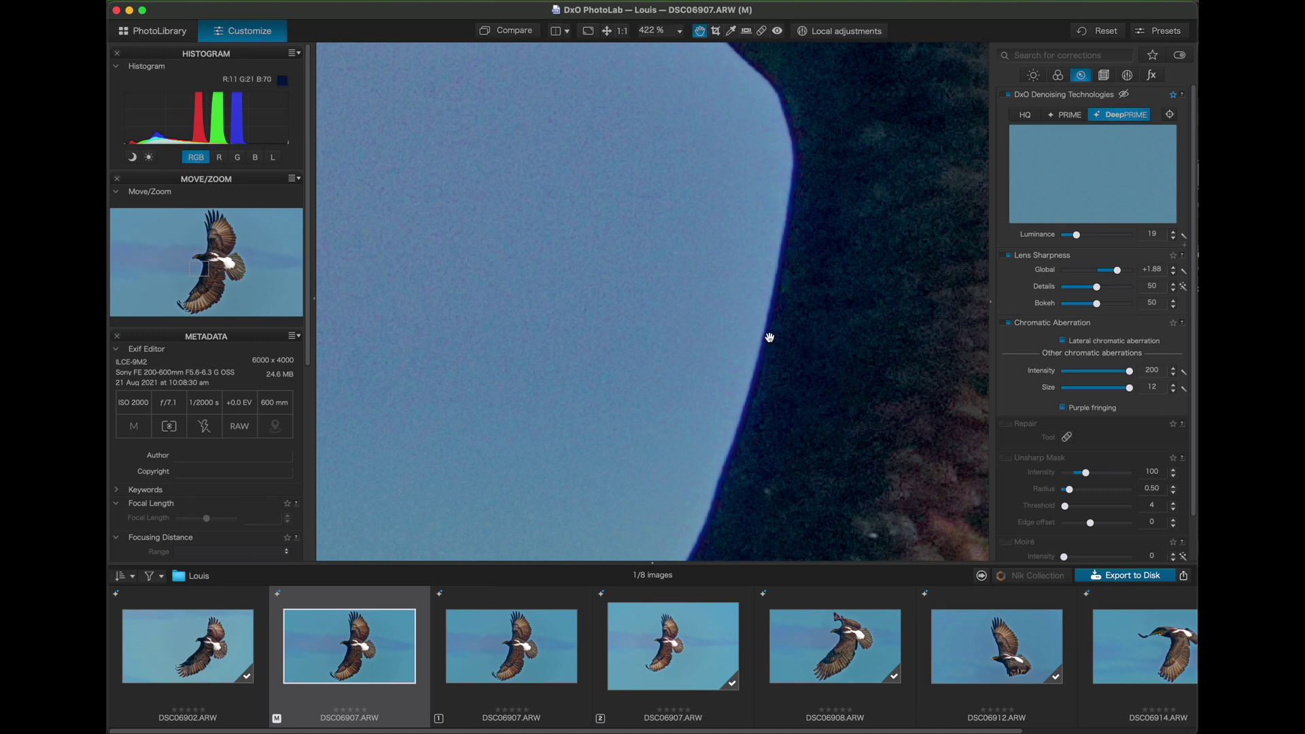
left_click(1063, 408)
left_click(1063, 407)
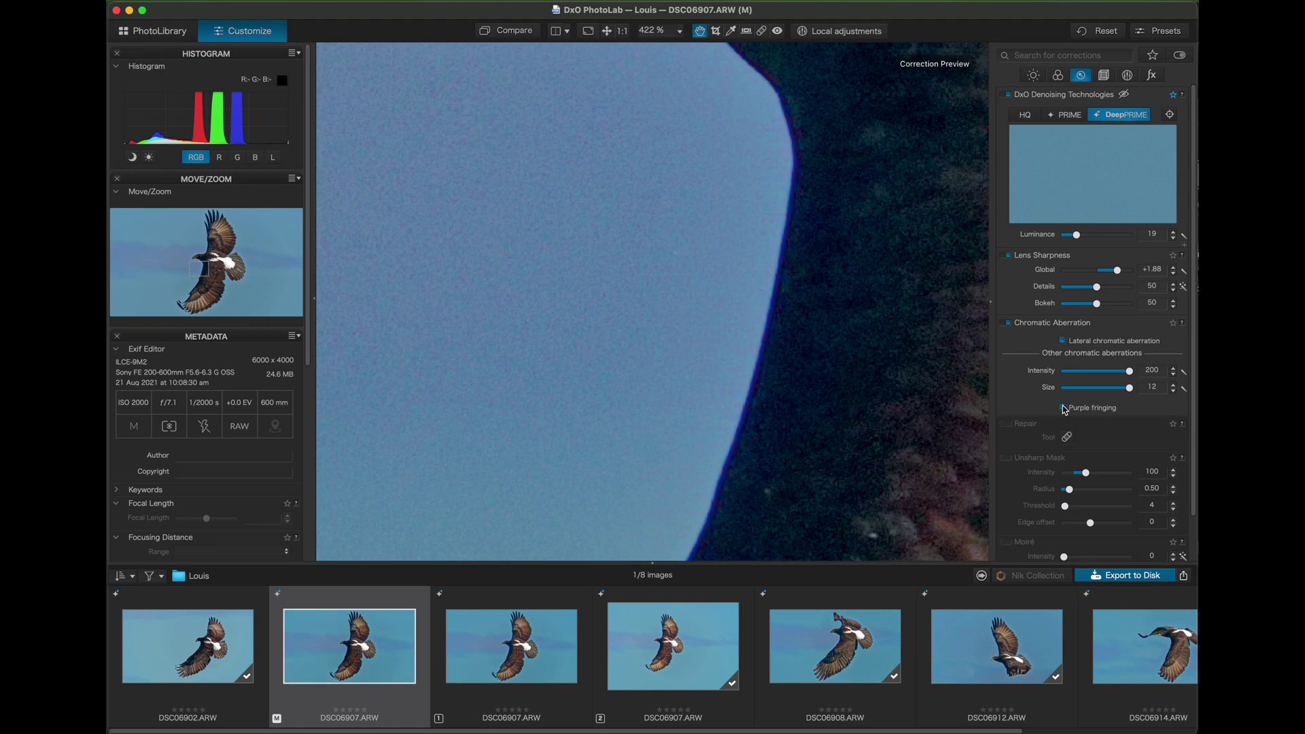
left_click(755, 326)
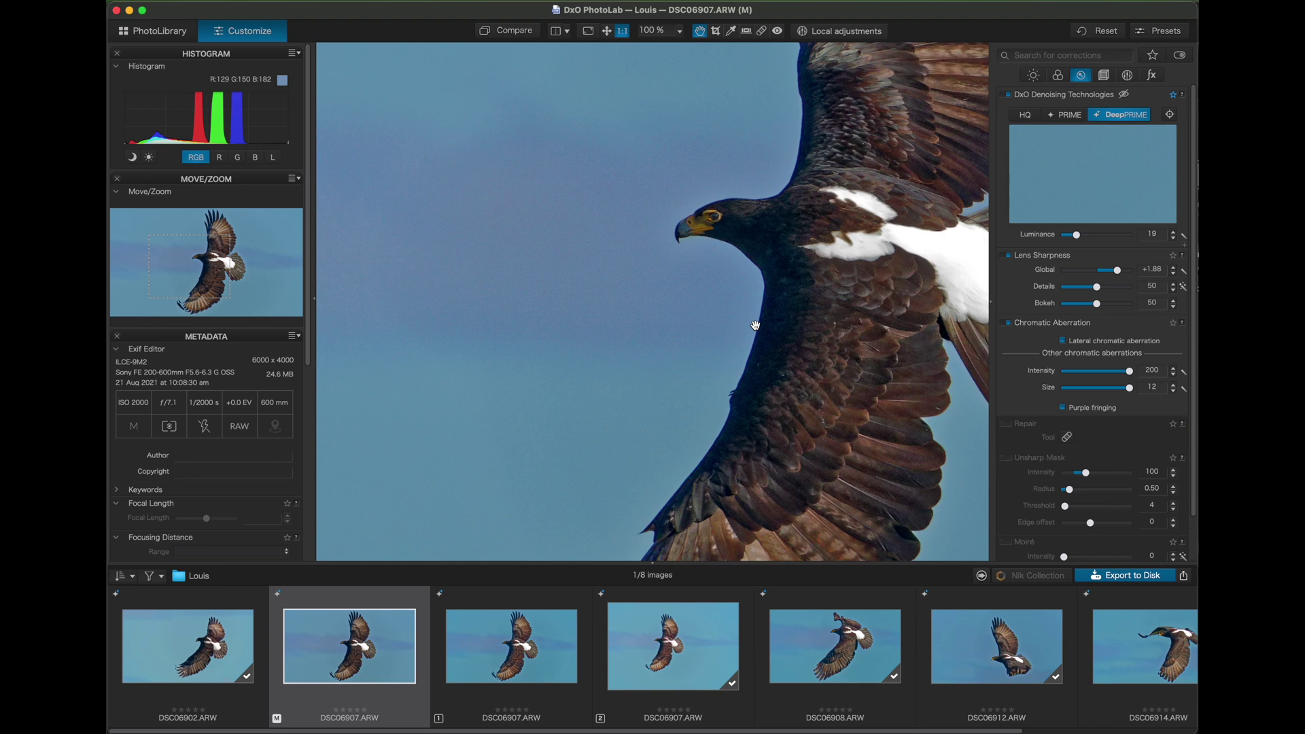
left_click(673, 646)
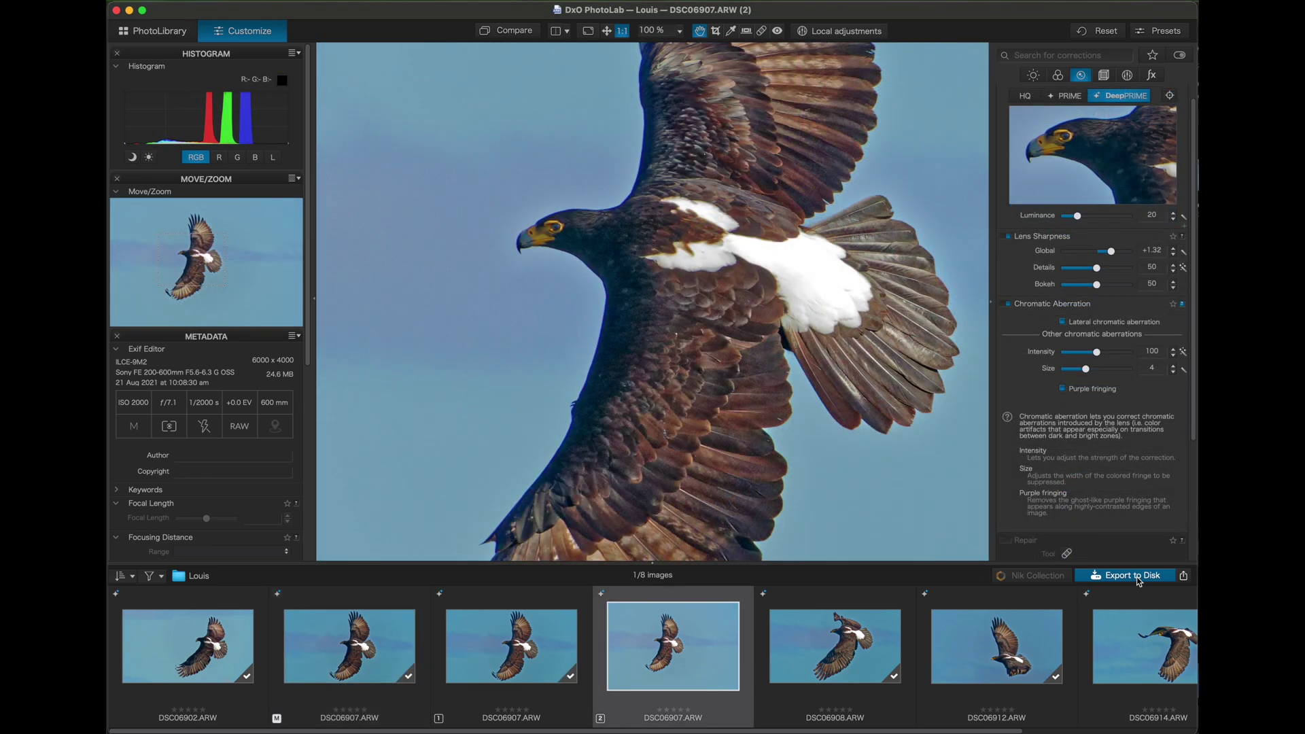
Export copy (2) as a quality-85 JPEG via Standard output, using a unique file name.
left_click(1138, 576)
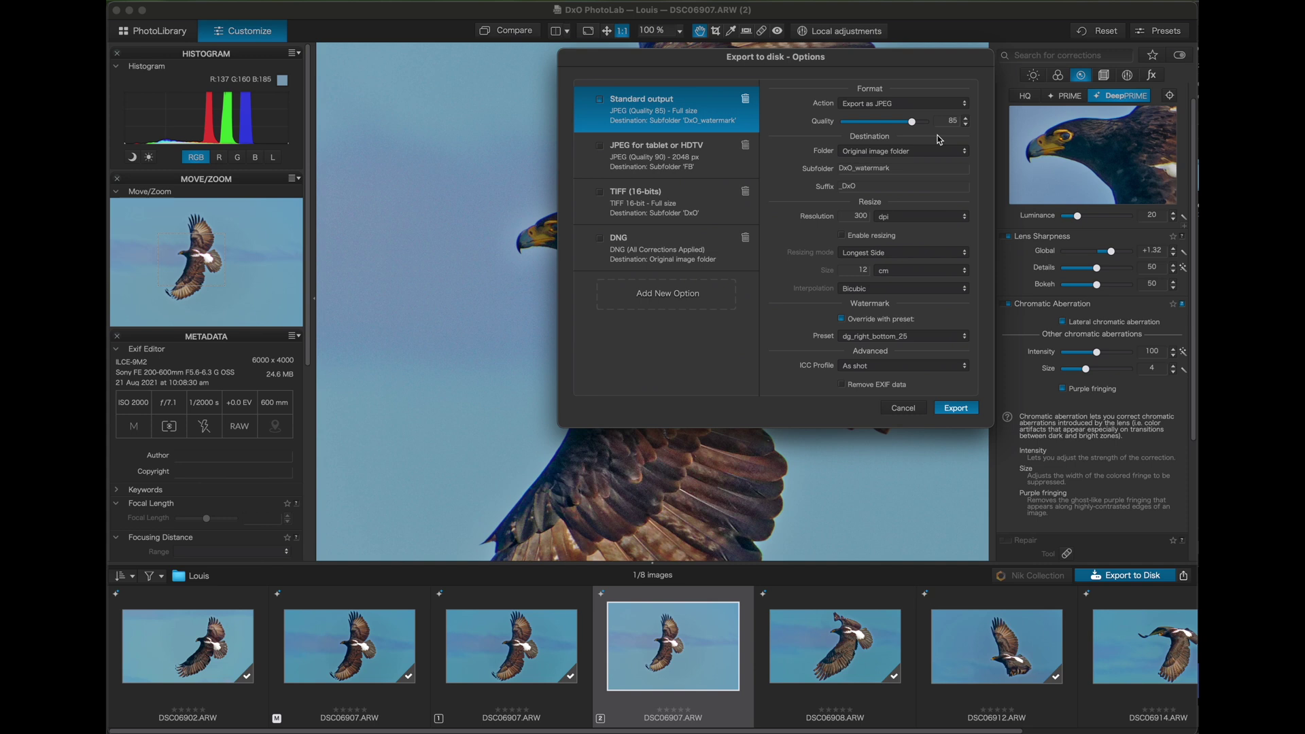
left_click(965, 411)
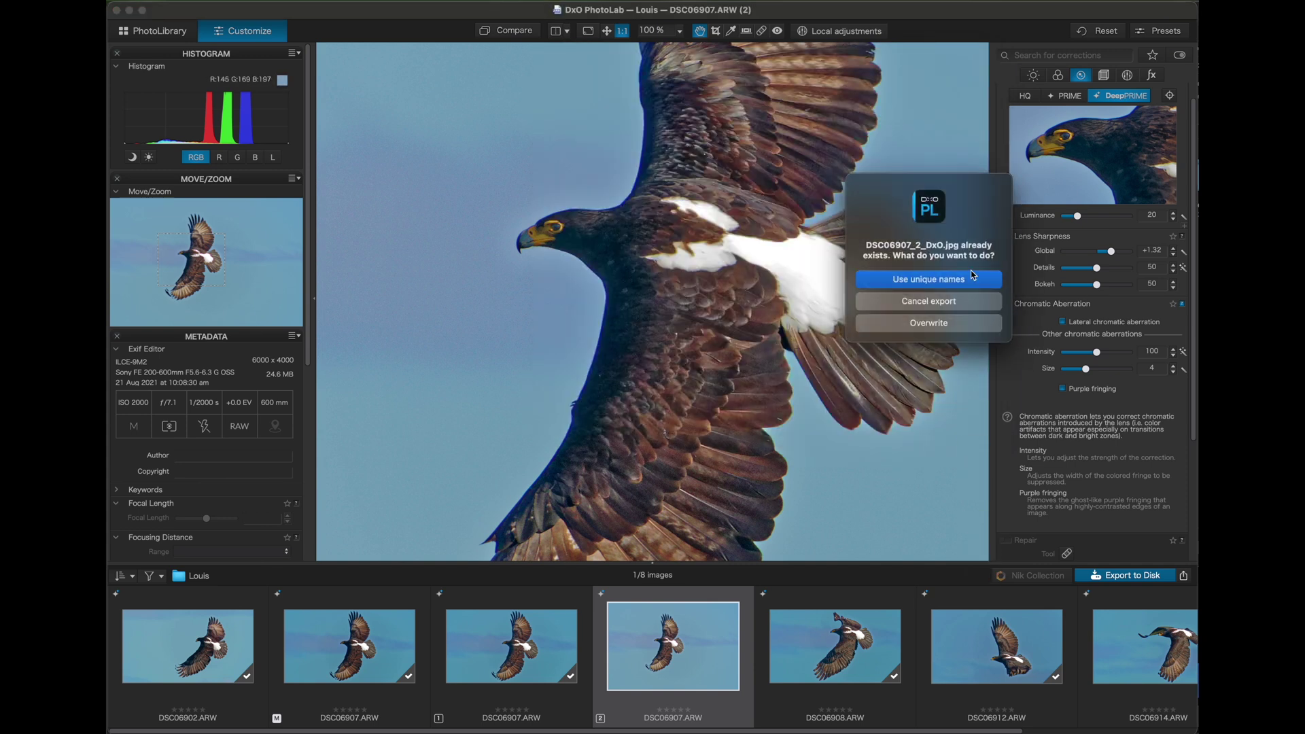
left_click(948, 278)
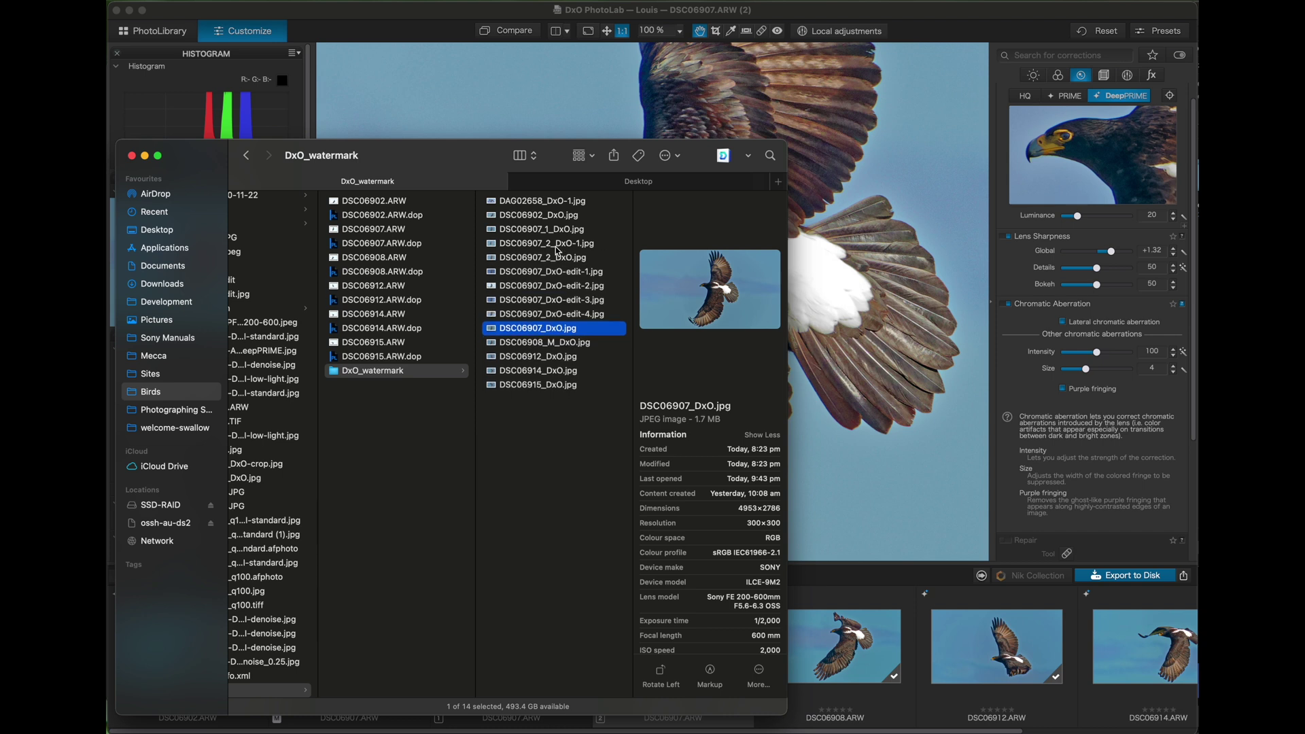
Open DSC06907_2_DxO-1.jpg from the DxO_watermark folder in Preview.
left_click(558, 246)
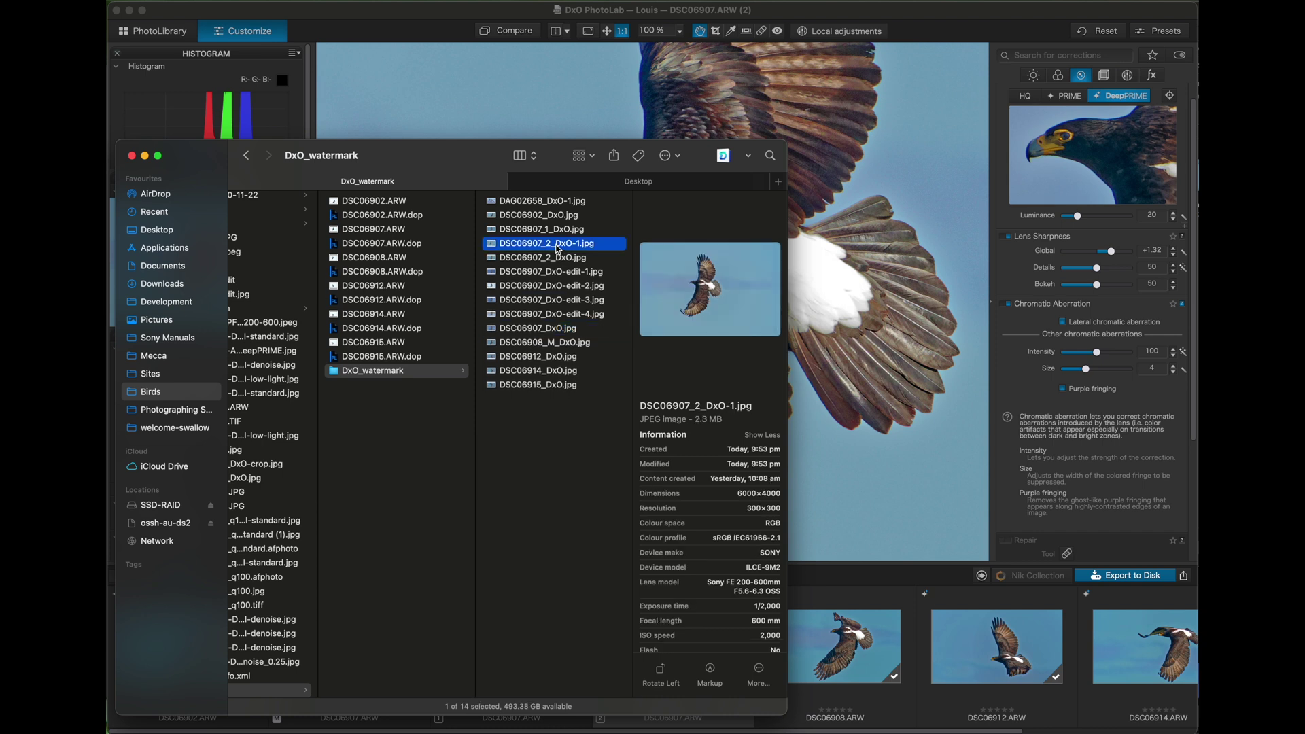
double_click(558, 246)
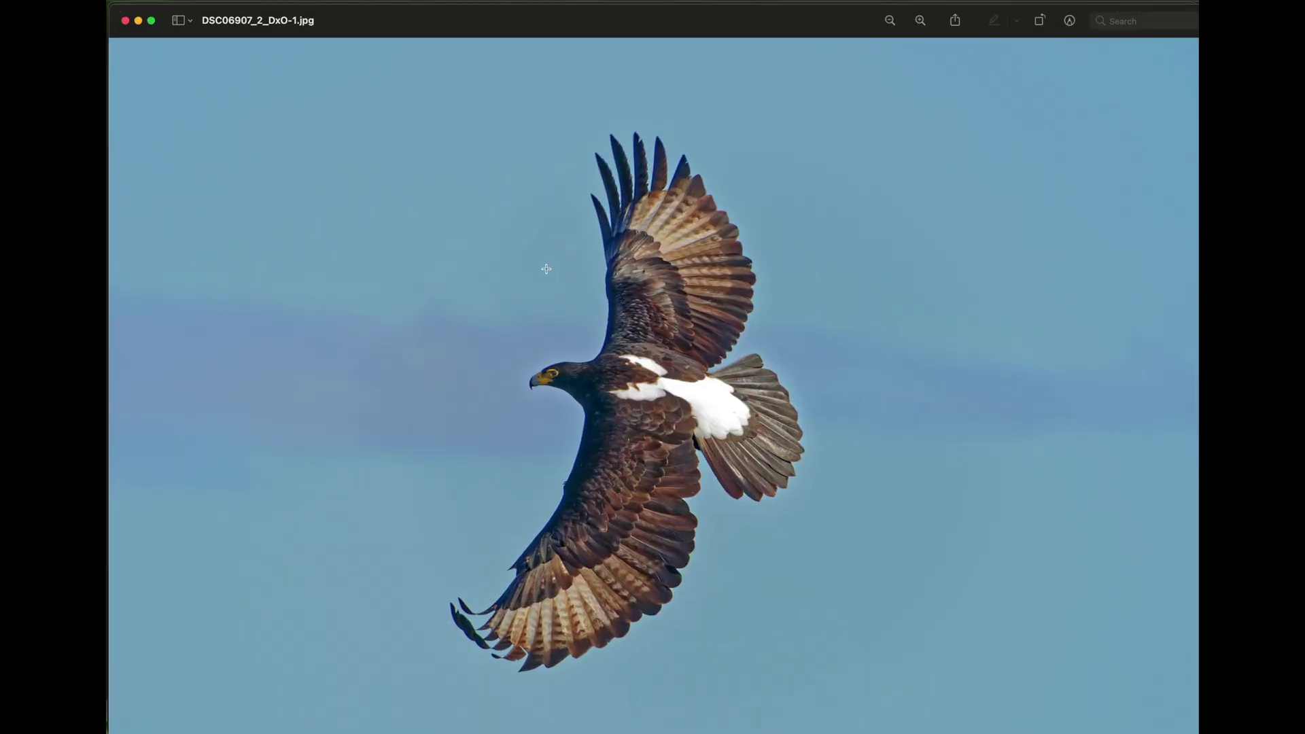
Zoom in three levels on the exported eagle JPEG in Preview and pan around it.
left_click(921, 21)
left_click(921, 21)
left_click(921, 21)
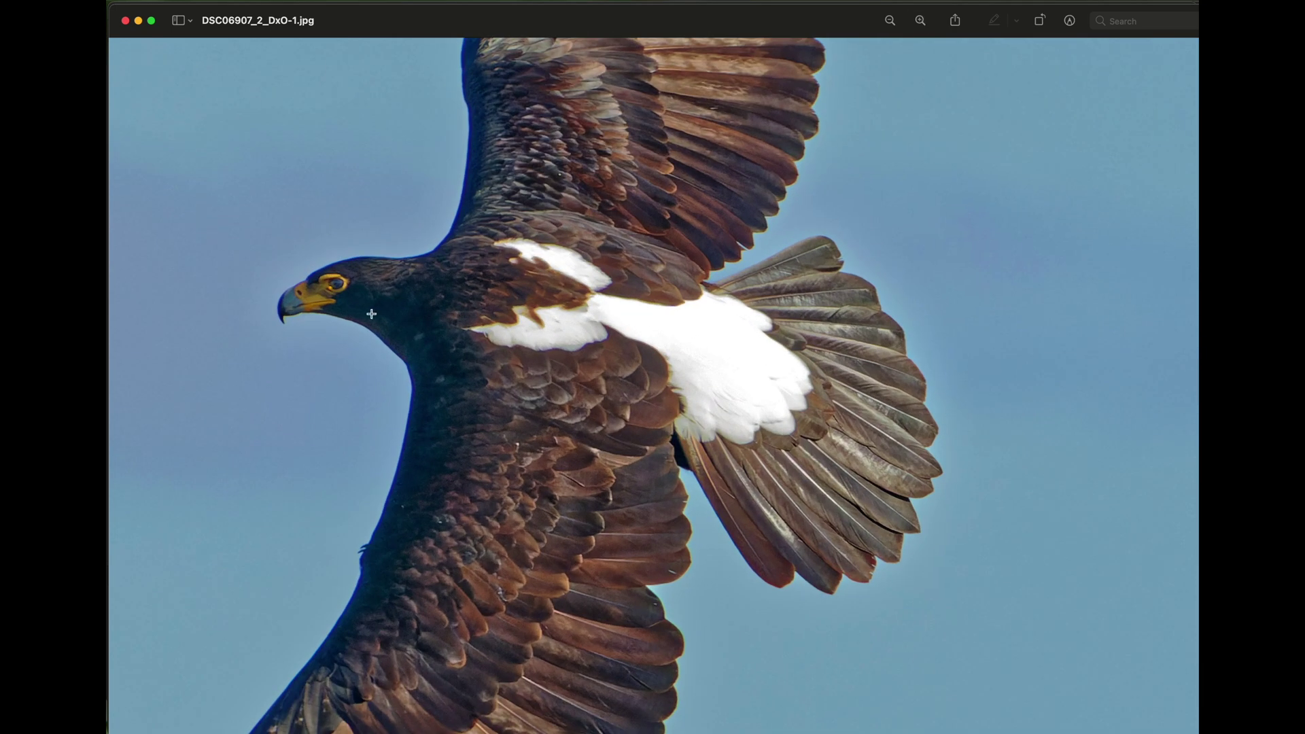
scroll(409, 318, "down", 2)
scroll(414, 319, "left", 5)
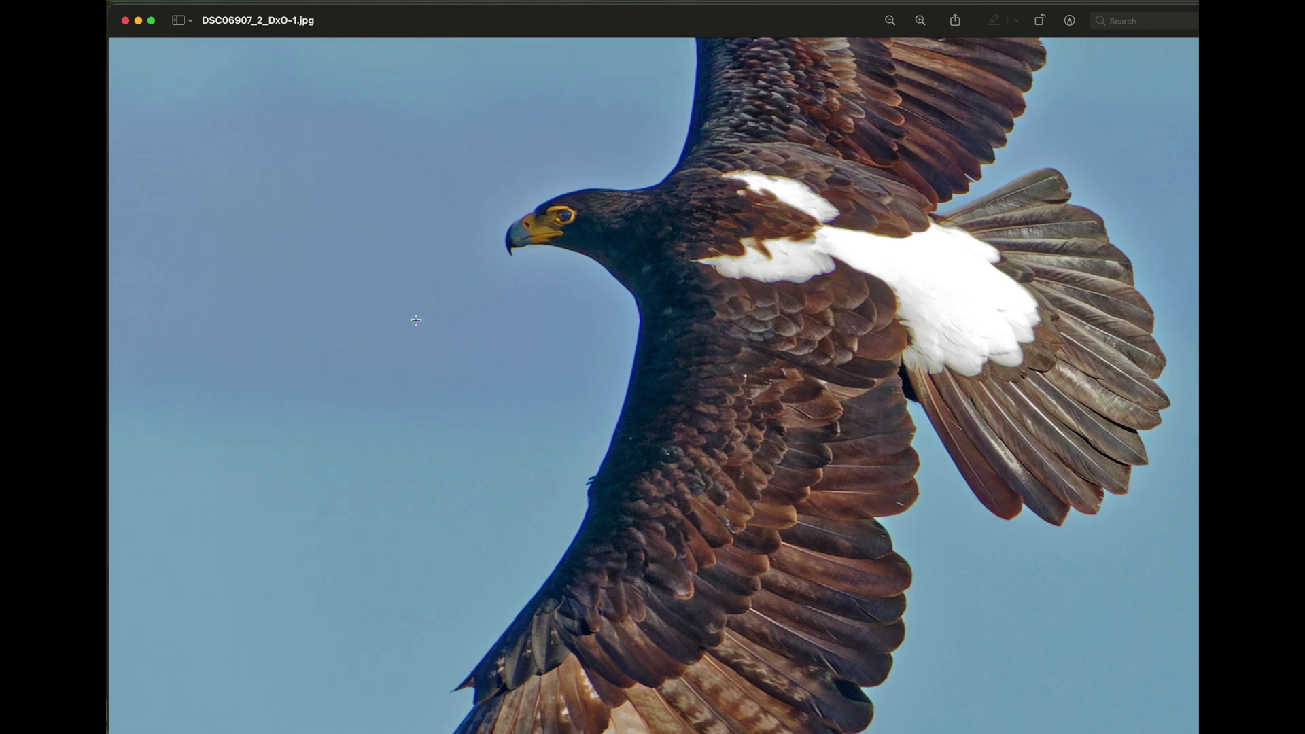
scroll(581, 360, "down", 4)
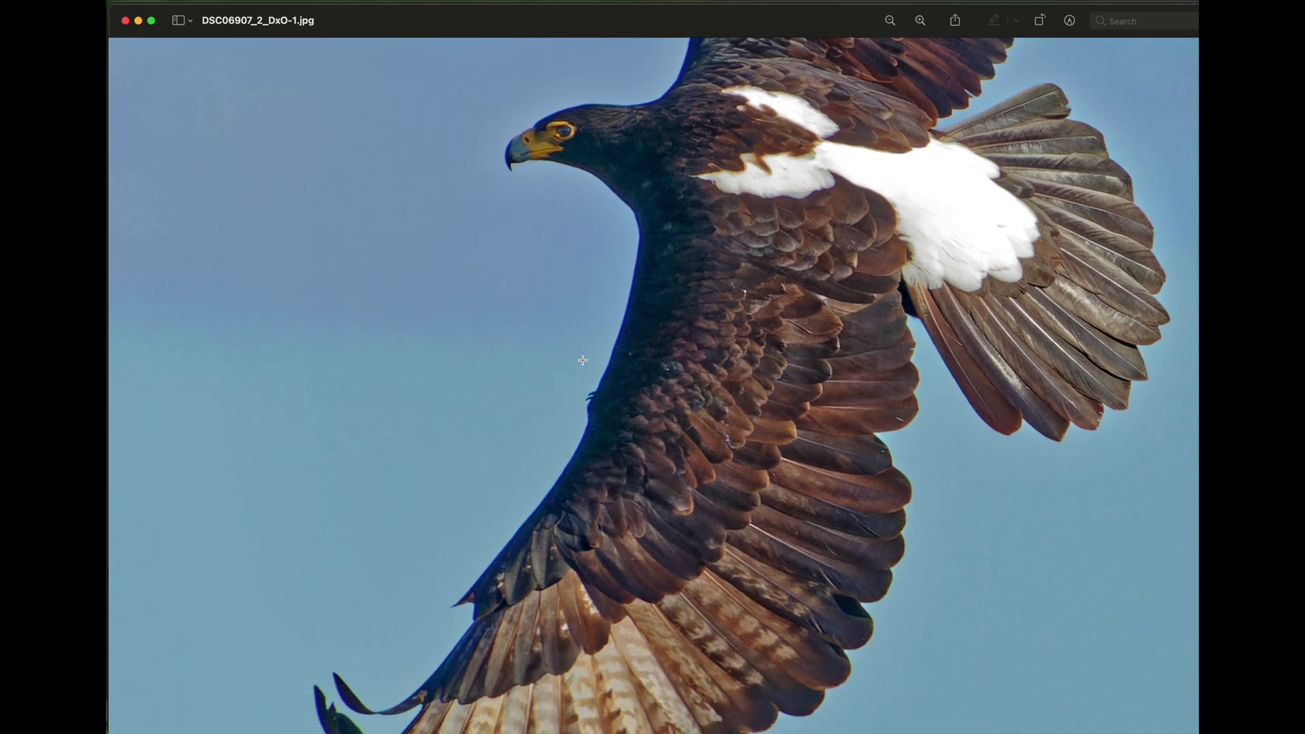
Close Preview and open the exported JPEG in Affinity Photo from Finder.
key("super+9")
left_click(125, 20)
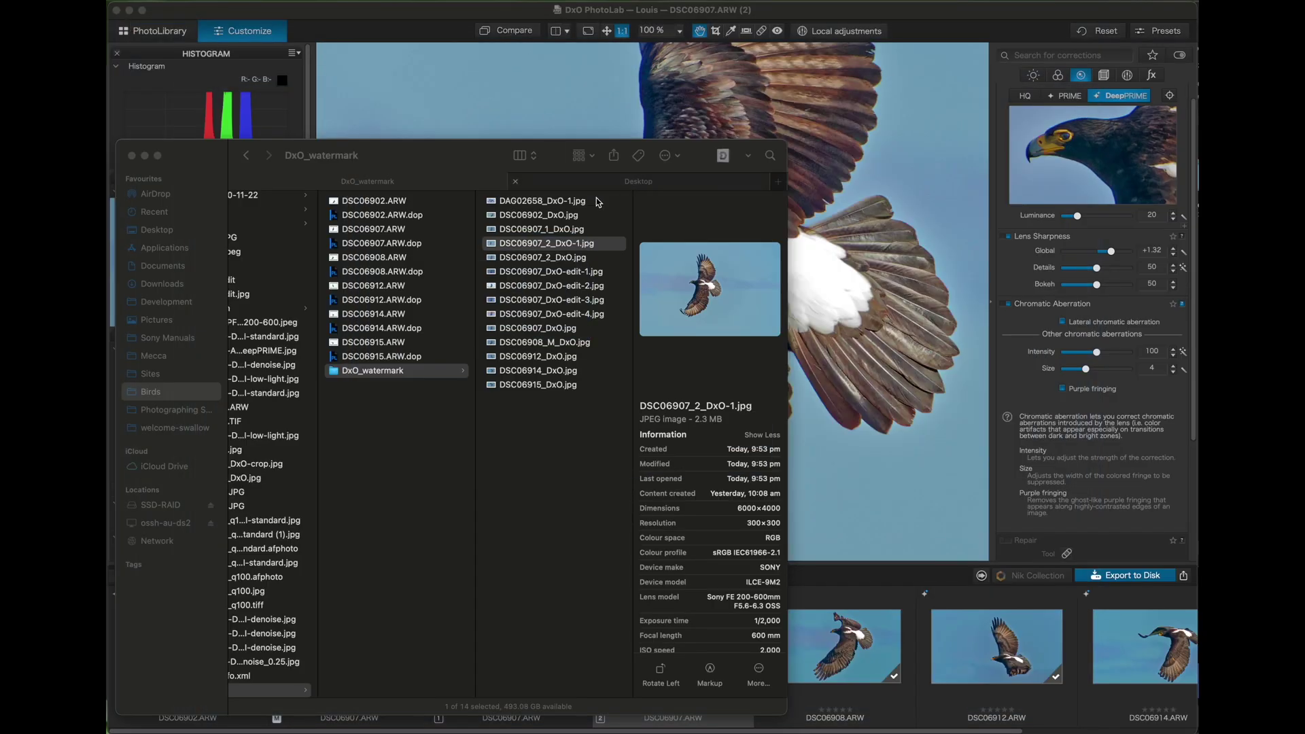
right_click(556, 245)
mouse_move(612, 272)
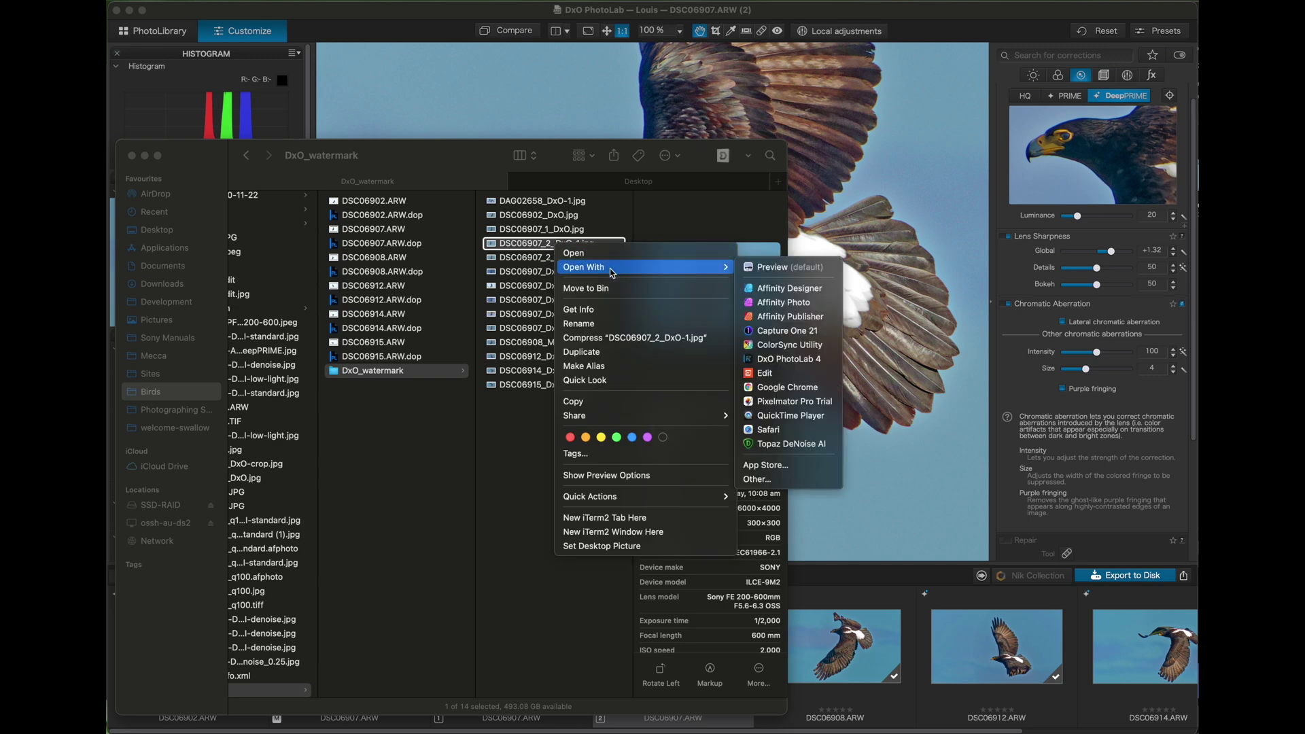
left_click(789, 308)
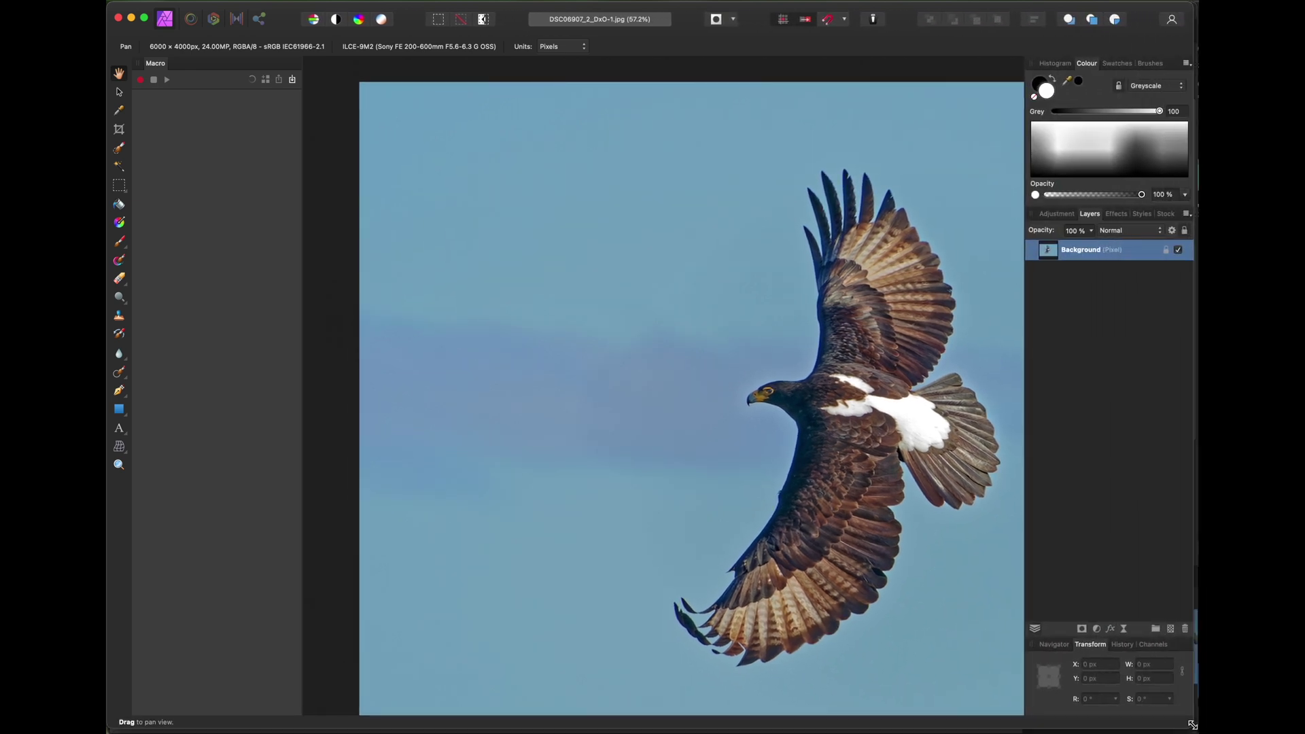
Choose the Flood Select tool and lower its tolerance to 9%.
scroll(632, 241, "right", 10)
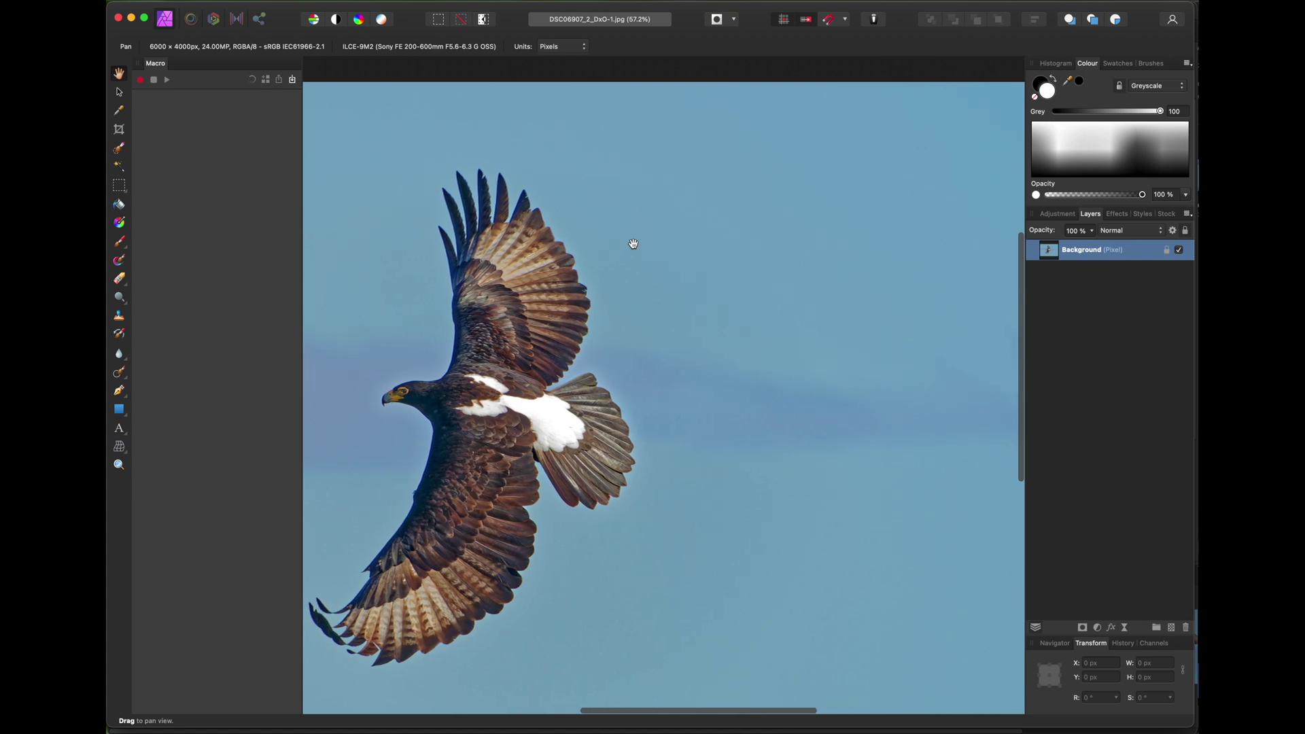
scroll(632, 242, "left", 5)
scroll(632, 242, "down", 2)
scroll(631, 242, "right", 1)
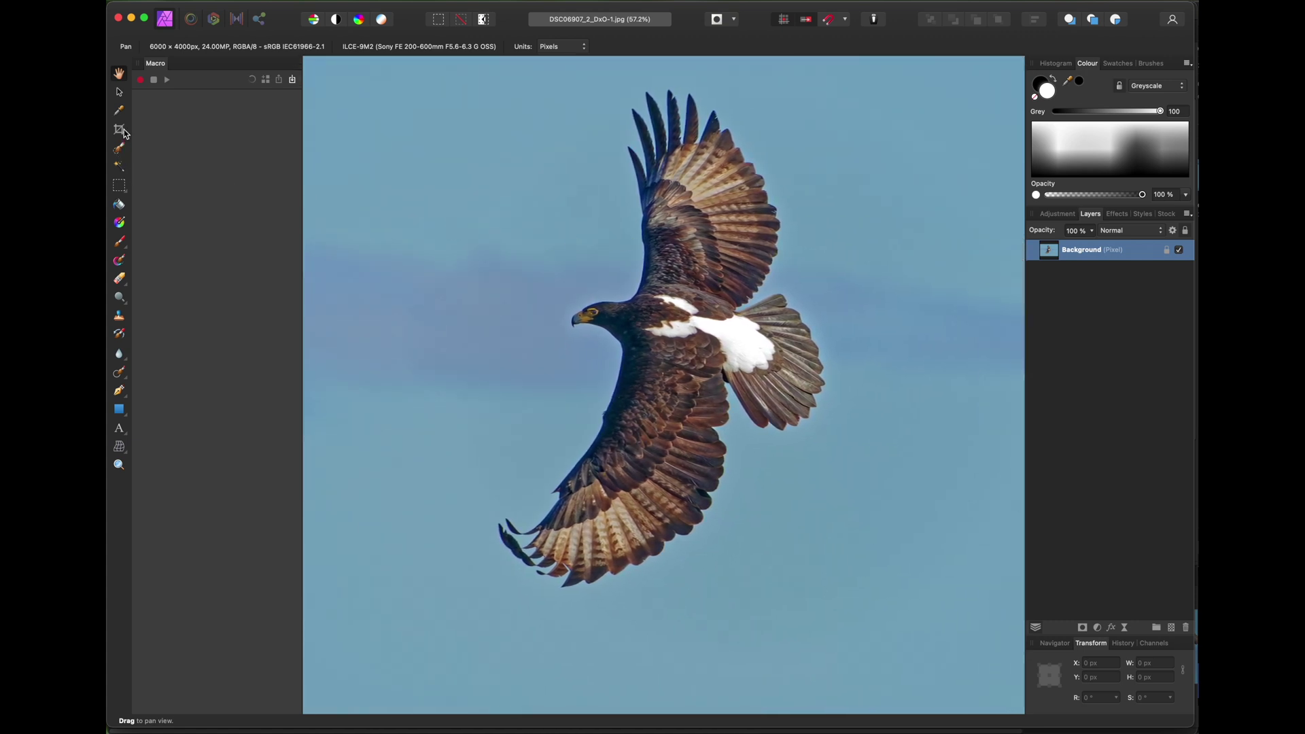
left_click(121, 168)
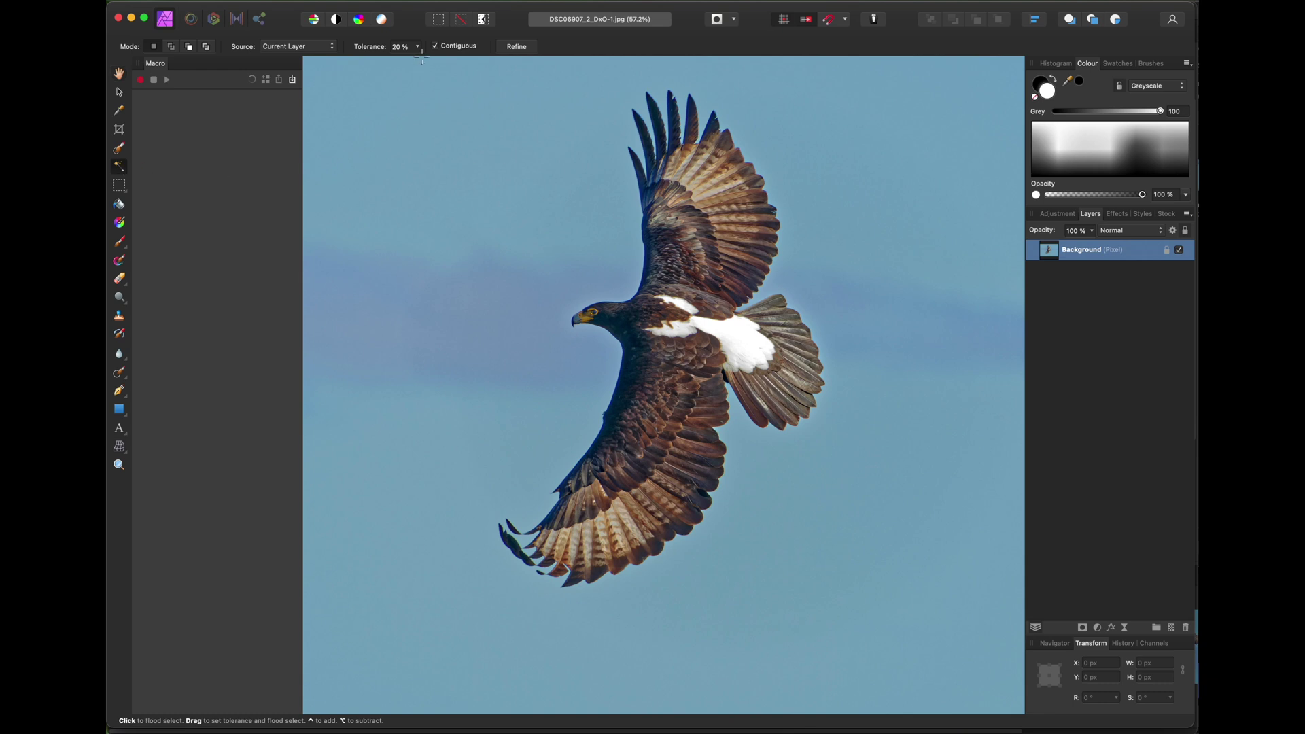
left_click(420, 51)
left_click_drag(413, 60, 401, 58)
Flood-select the sky, then add the sky pockets between the wing-tip feathers.
left_click(516, 174)
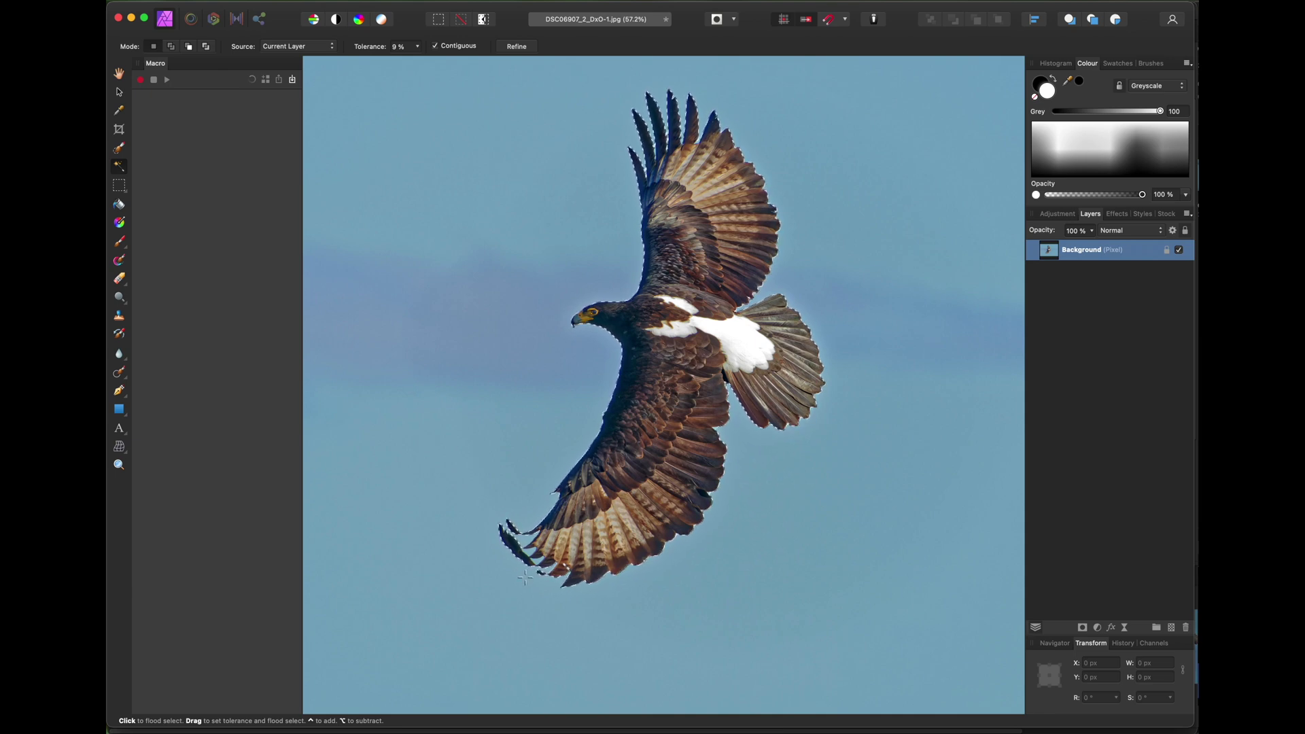
scroll(528, 572, "up", 10)
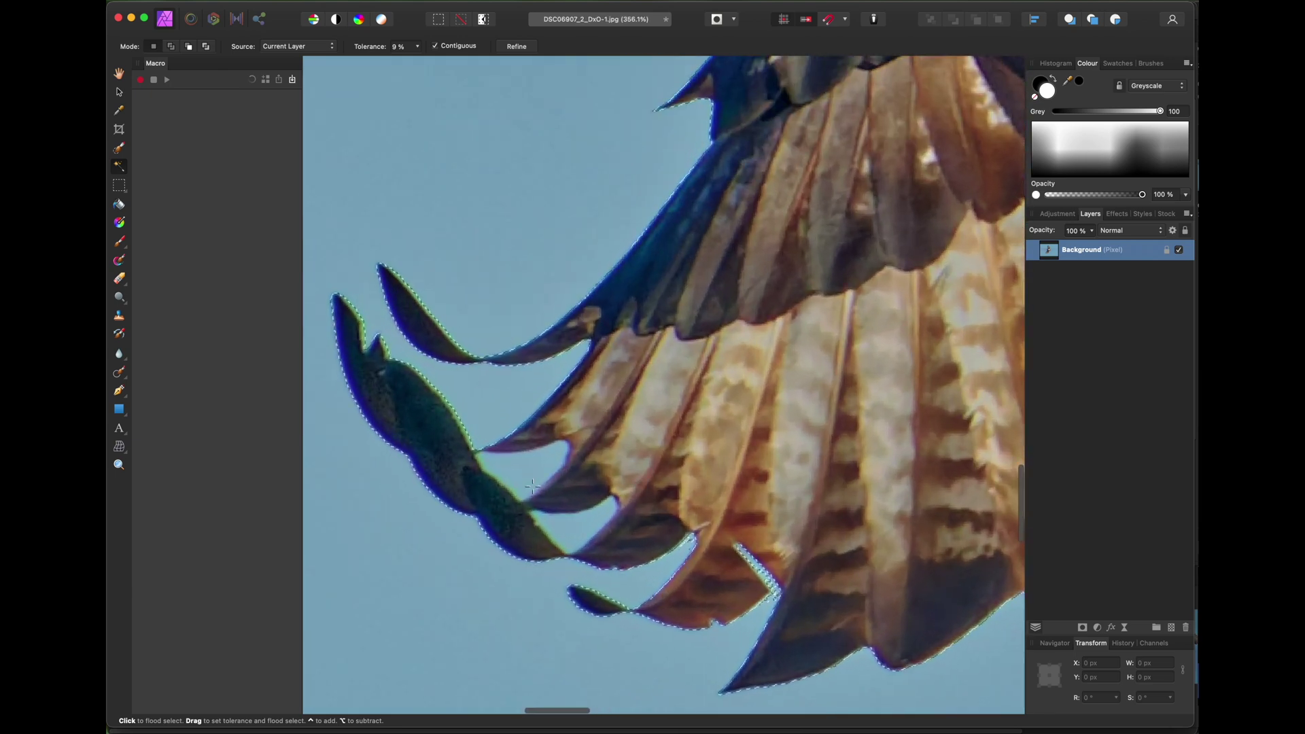
left_click(517, 466)
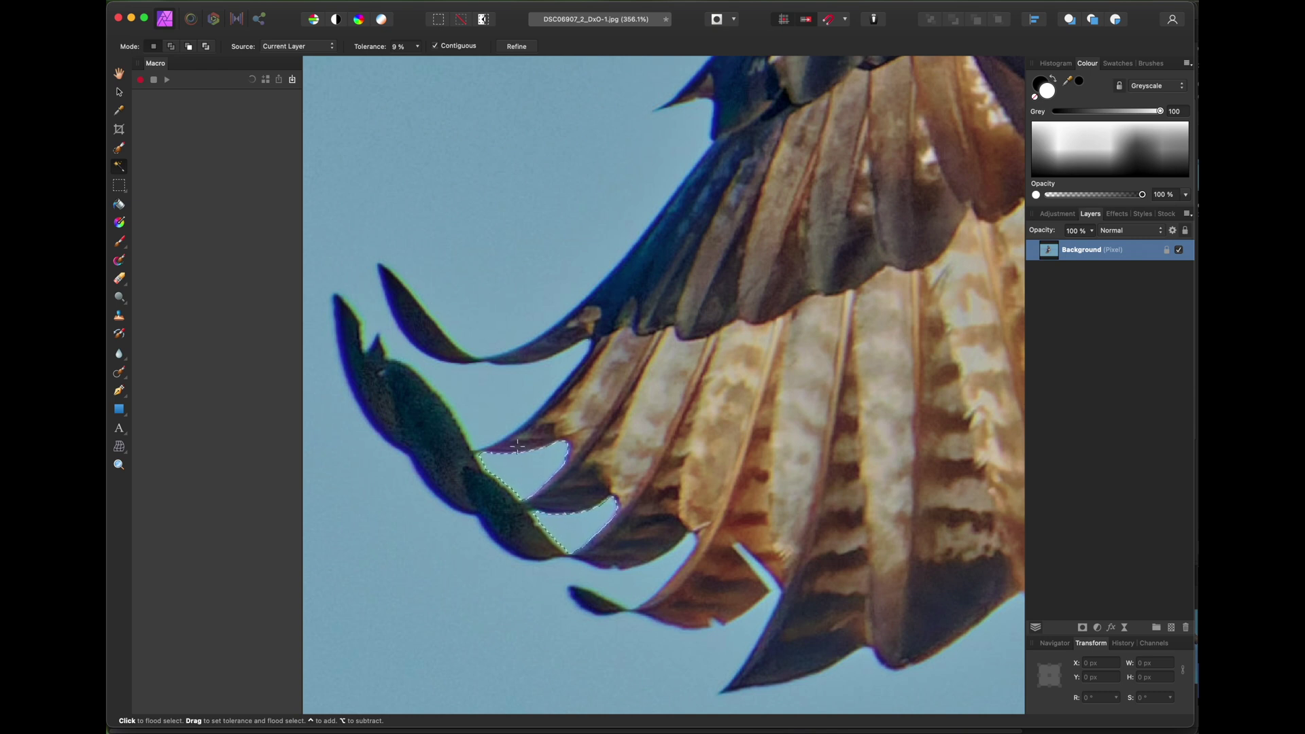
left_click(493, 414)
scroll(493, 414, "down", 2)
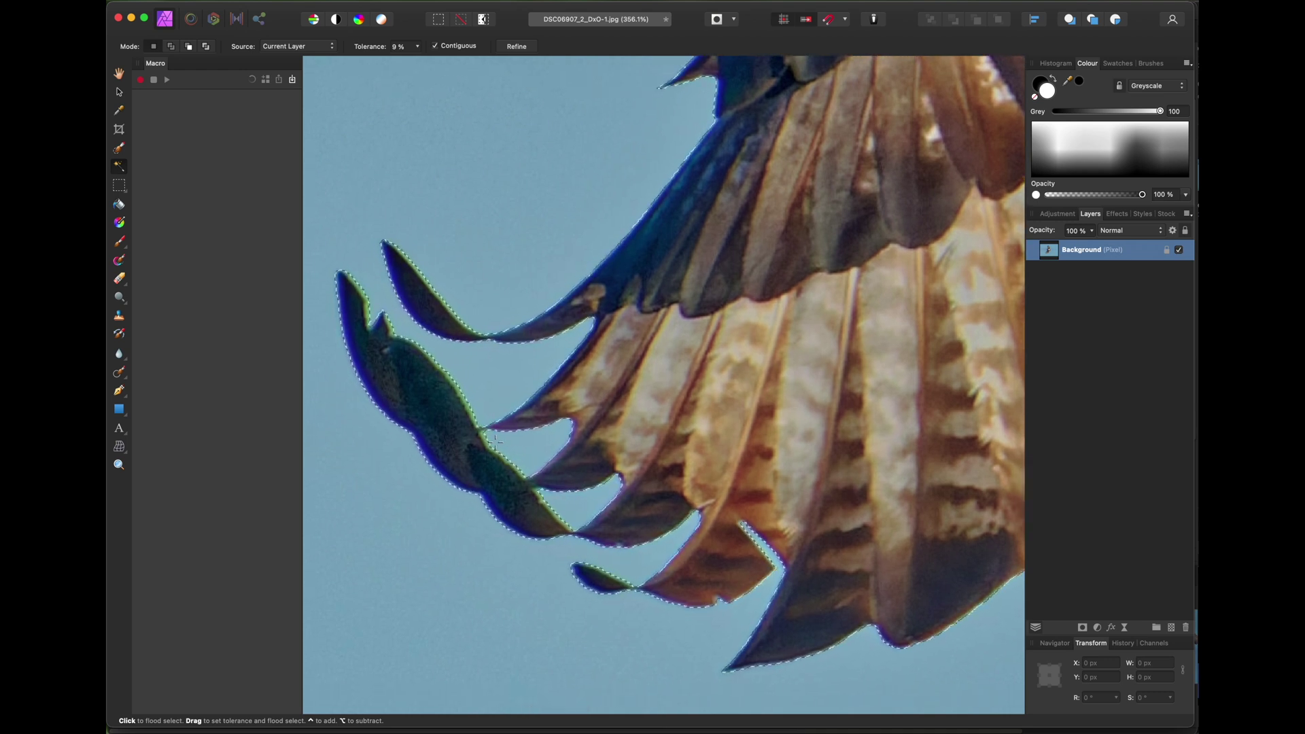
scroll(495, 441, "down", 3)
scroll(495, 442, "down", 3)
scroll(495, 442, "down", 5)
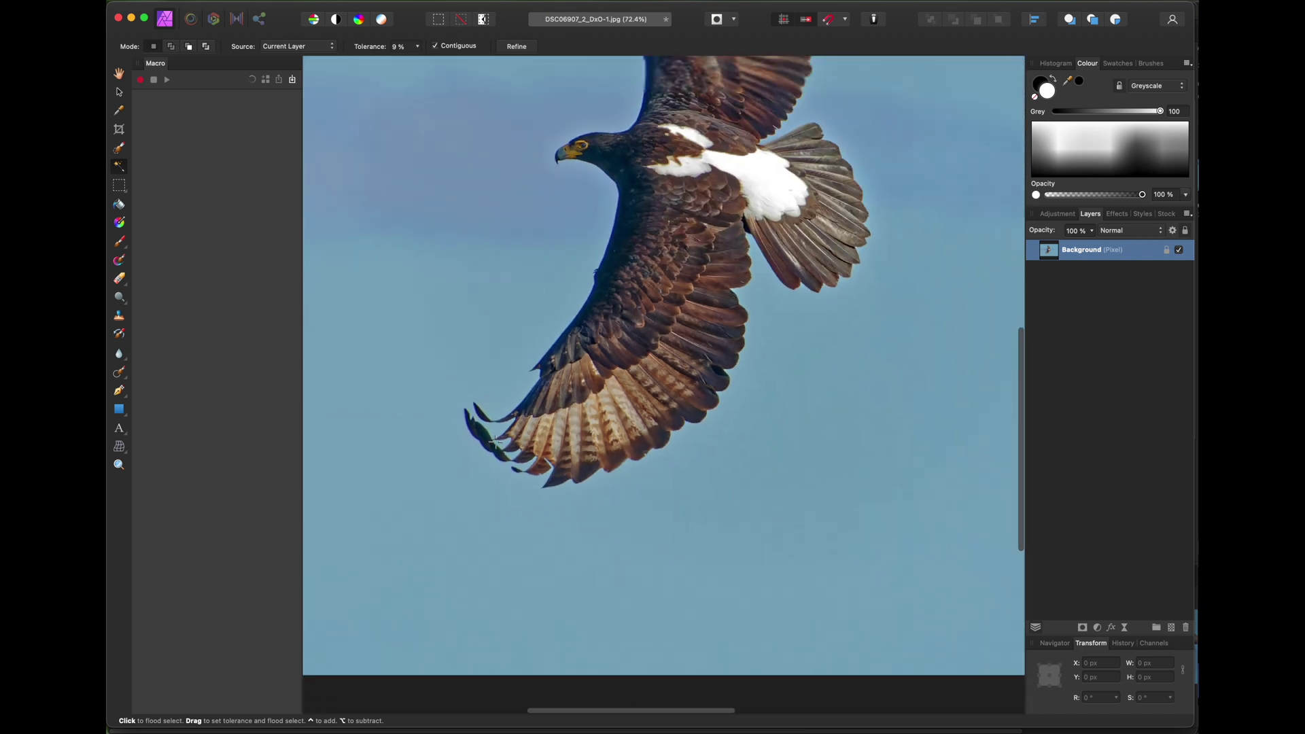
Invert the pixel selection to isolate the eagle and add a mask hiding the sky.
scroll(495, 443, "up", 3)
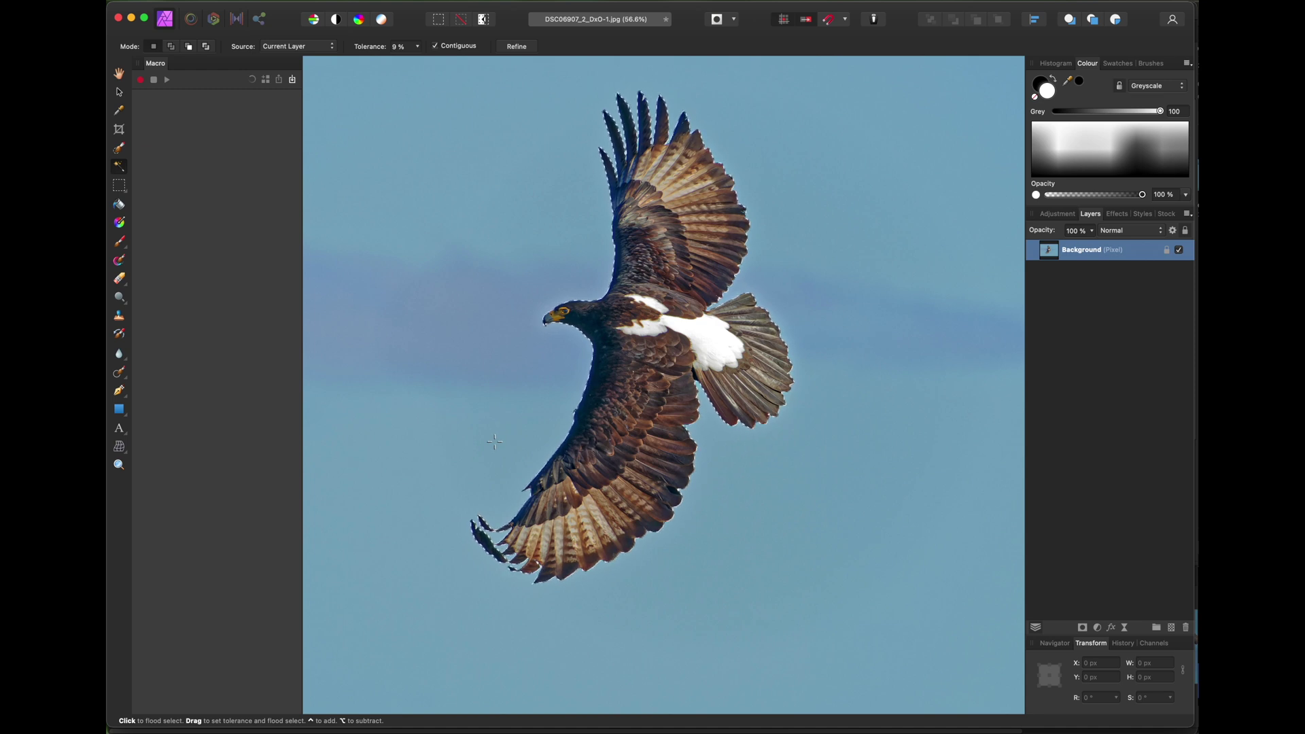
scroll(481, 268, "down", 2)
scroll(482, 267, "down", 3)
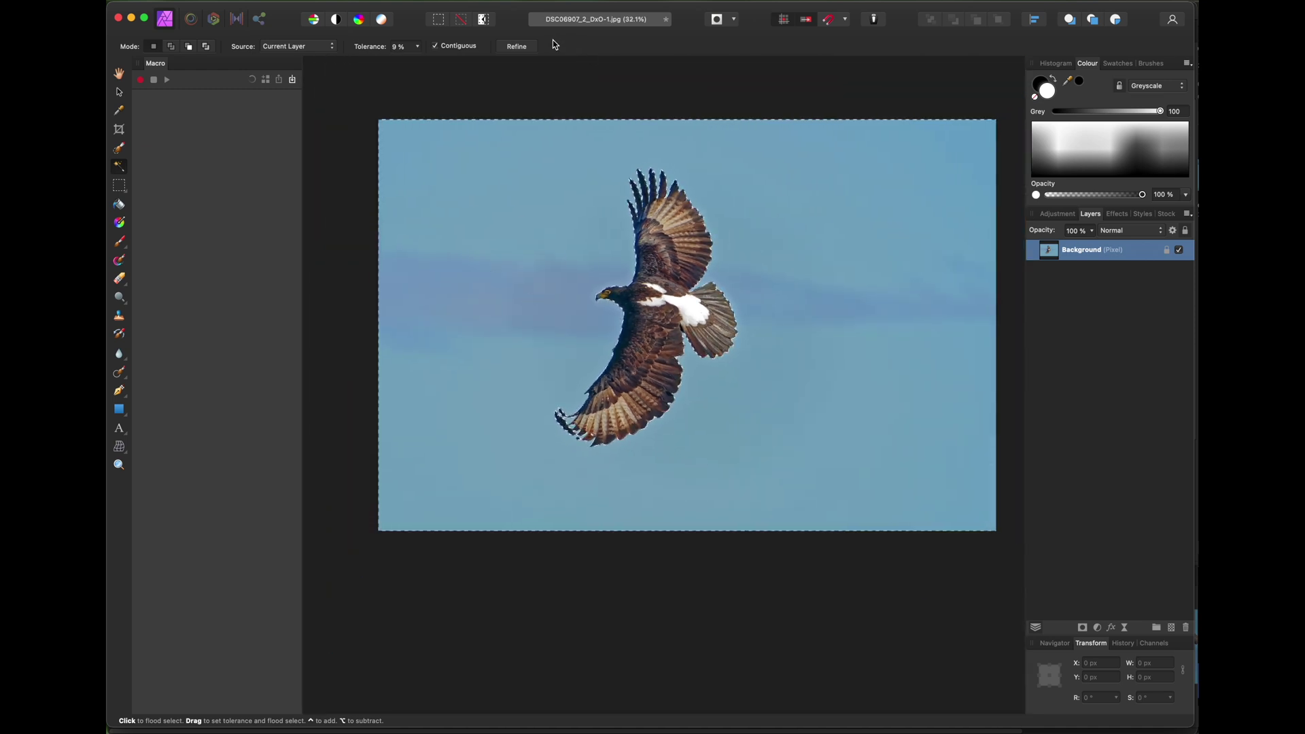
left_click(405, 3)
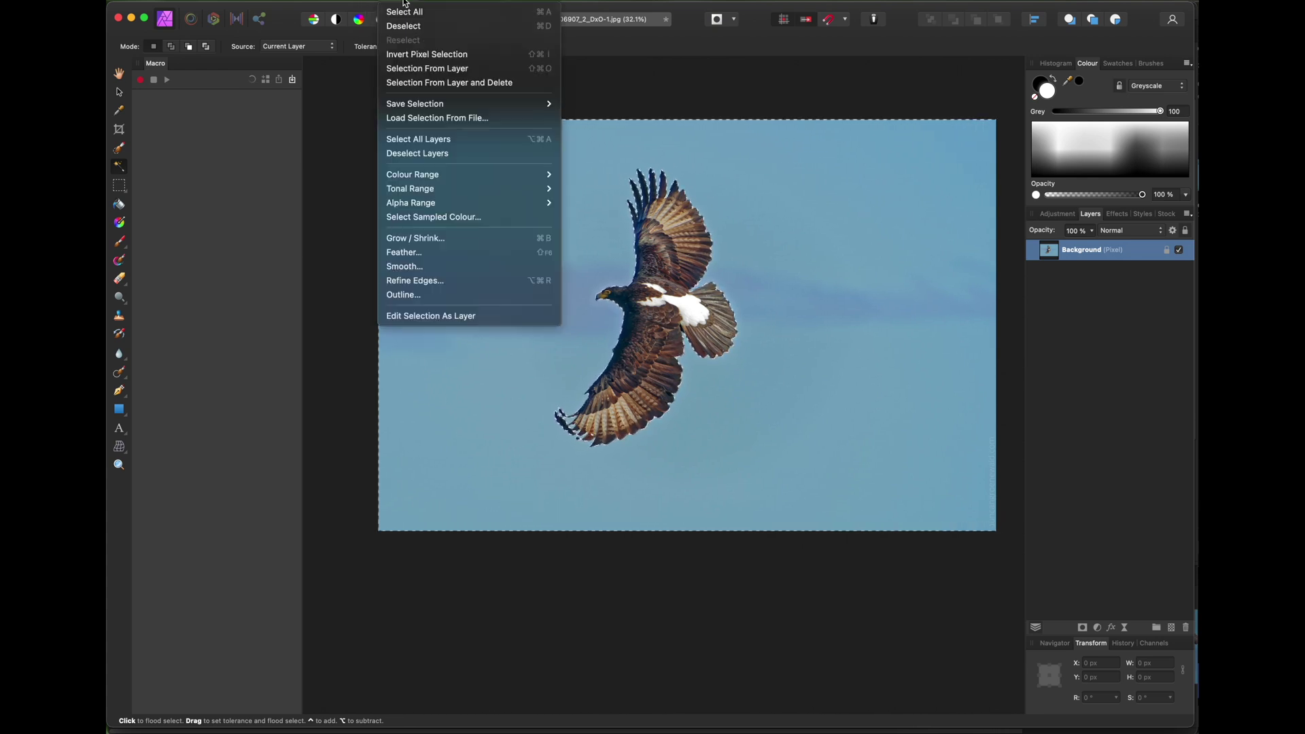
left_click(475, 56)
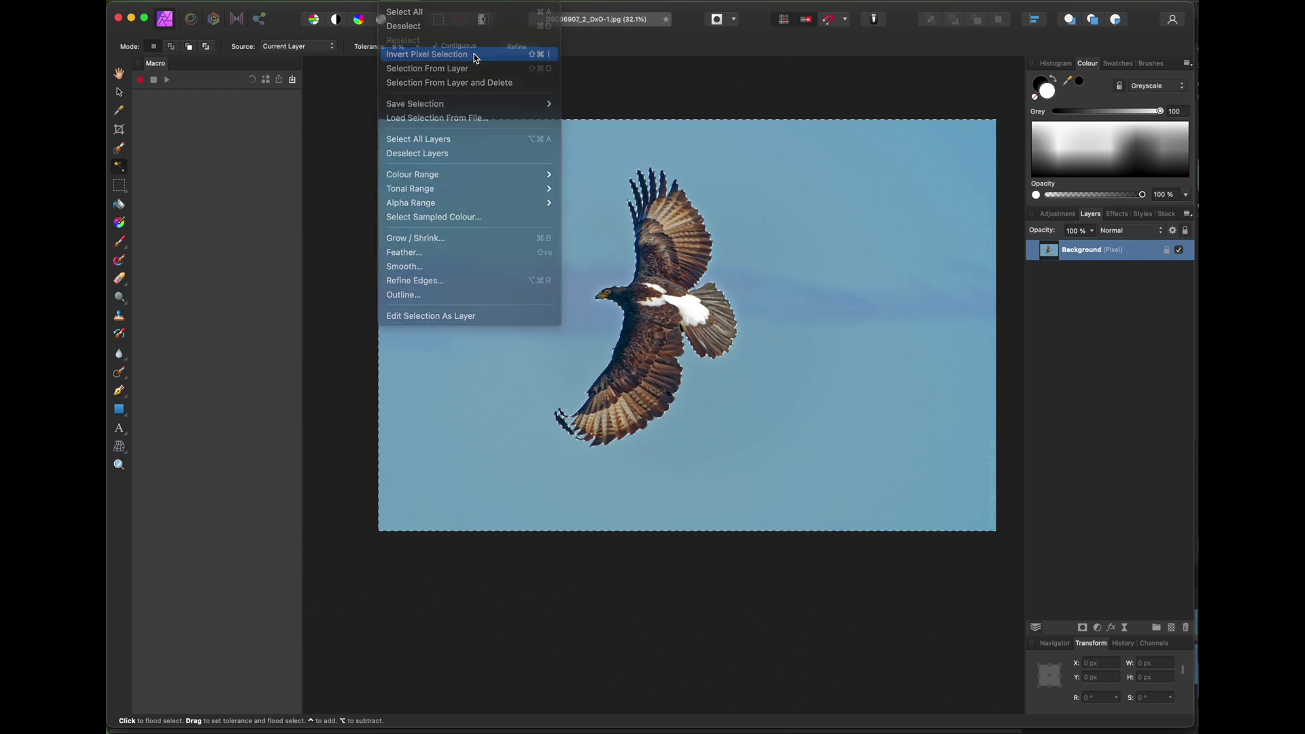
left_click(1082, 628)
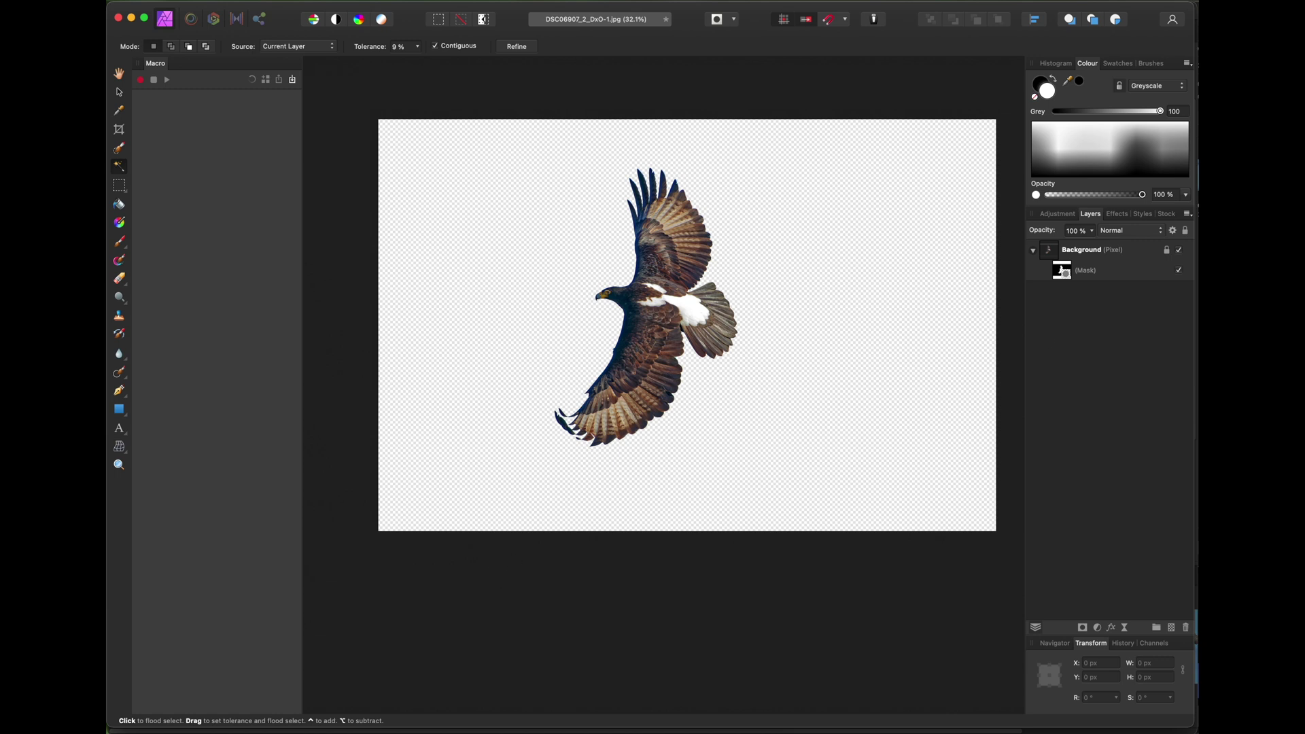
Drag DAG04087_DxO.jpg from the DxO_watermark folder into Affinity Photo as a second document.
key("super+Tab")
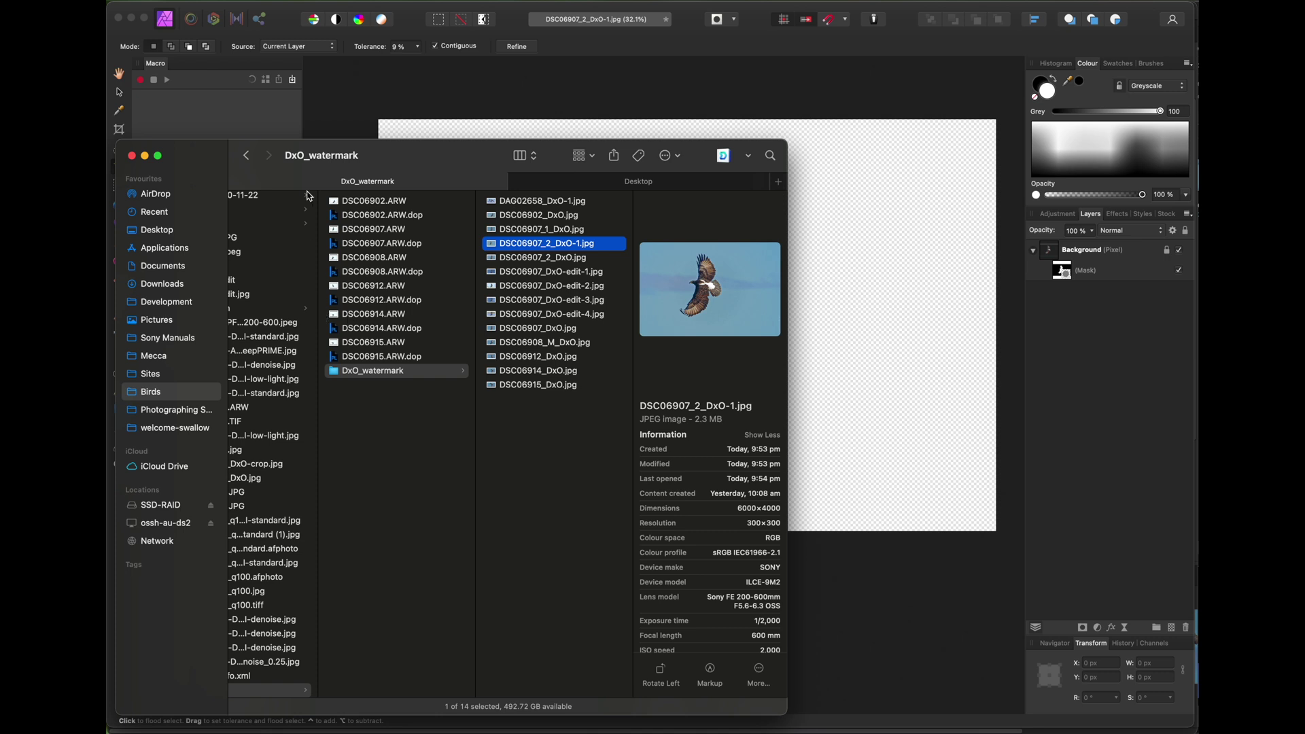
key("super+grave")
left_click(596, 231)
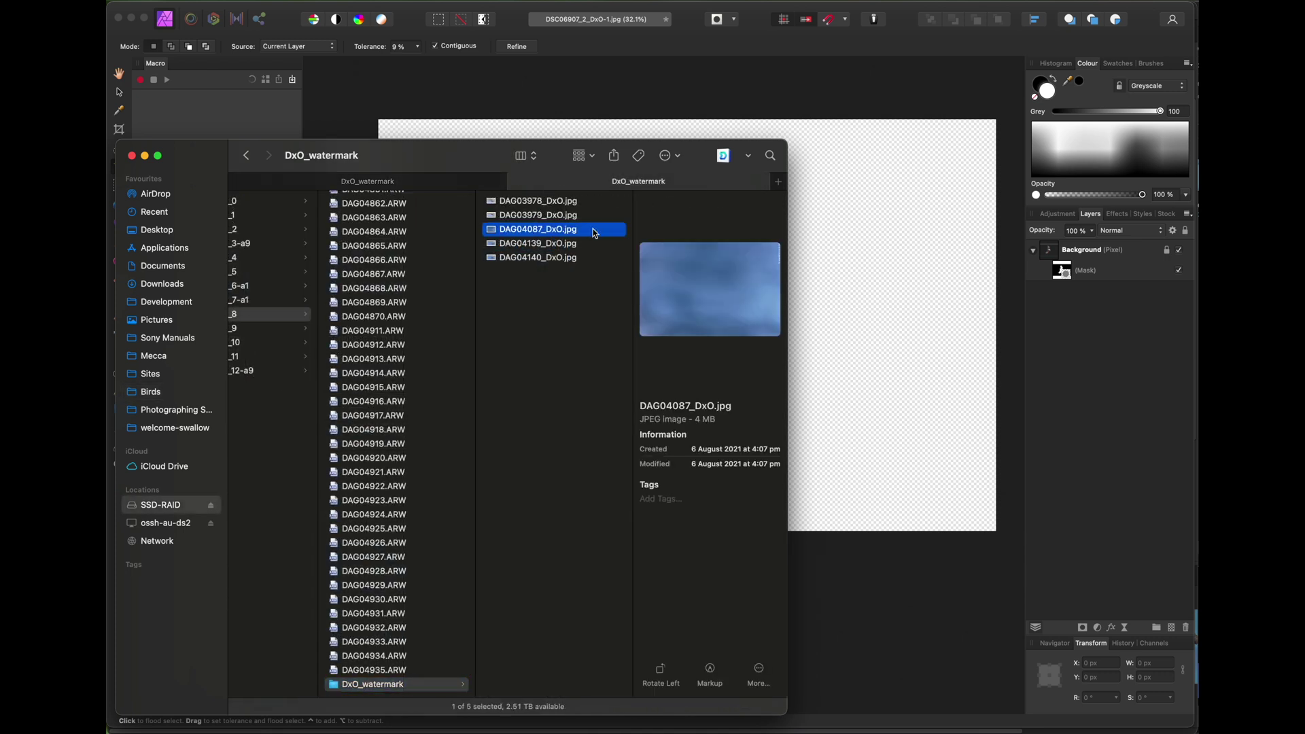
left_click_drag(590, 234, 935, 78)
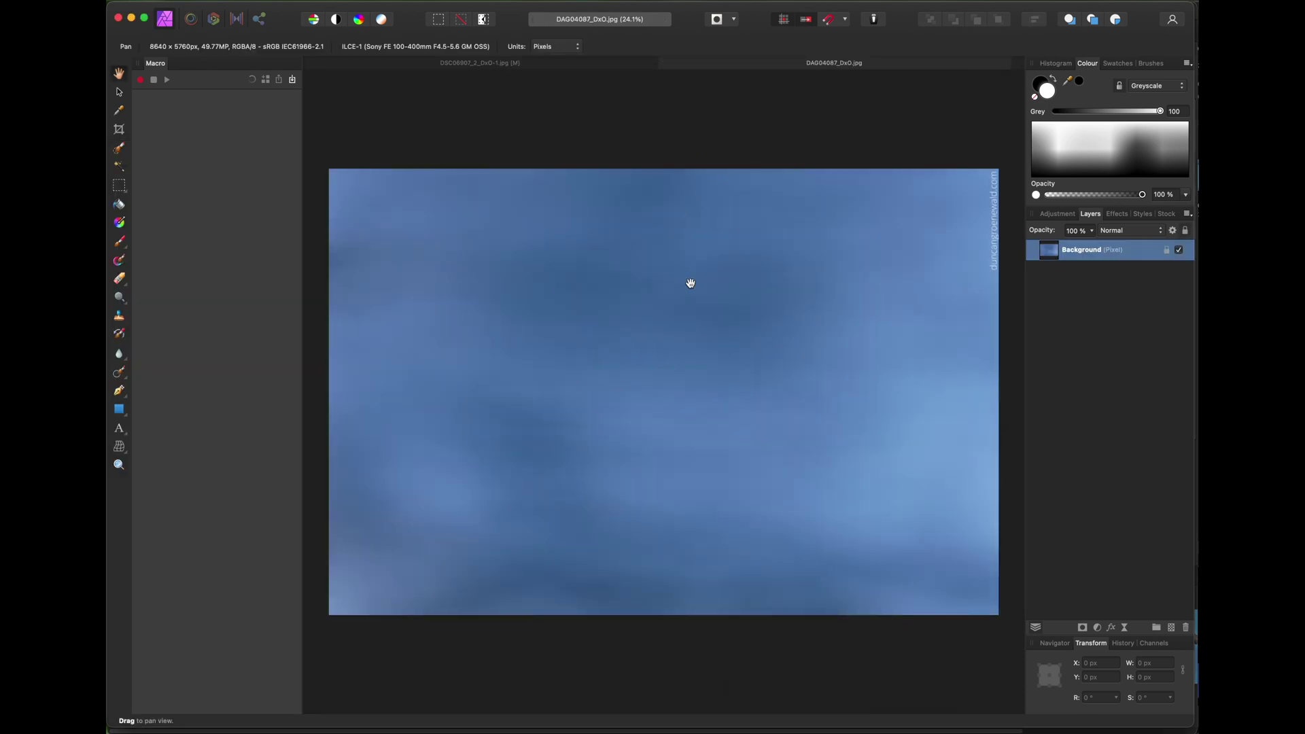
Select all of the sky photo, copy it, and return to the DSC06907_2_DxO-1.jpg document.
key("super+a")
left_click(248, 1)
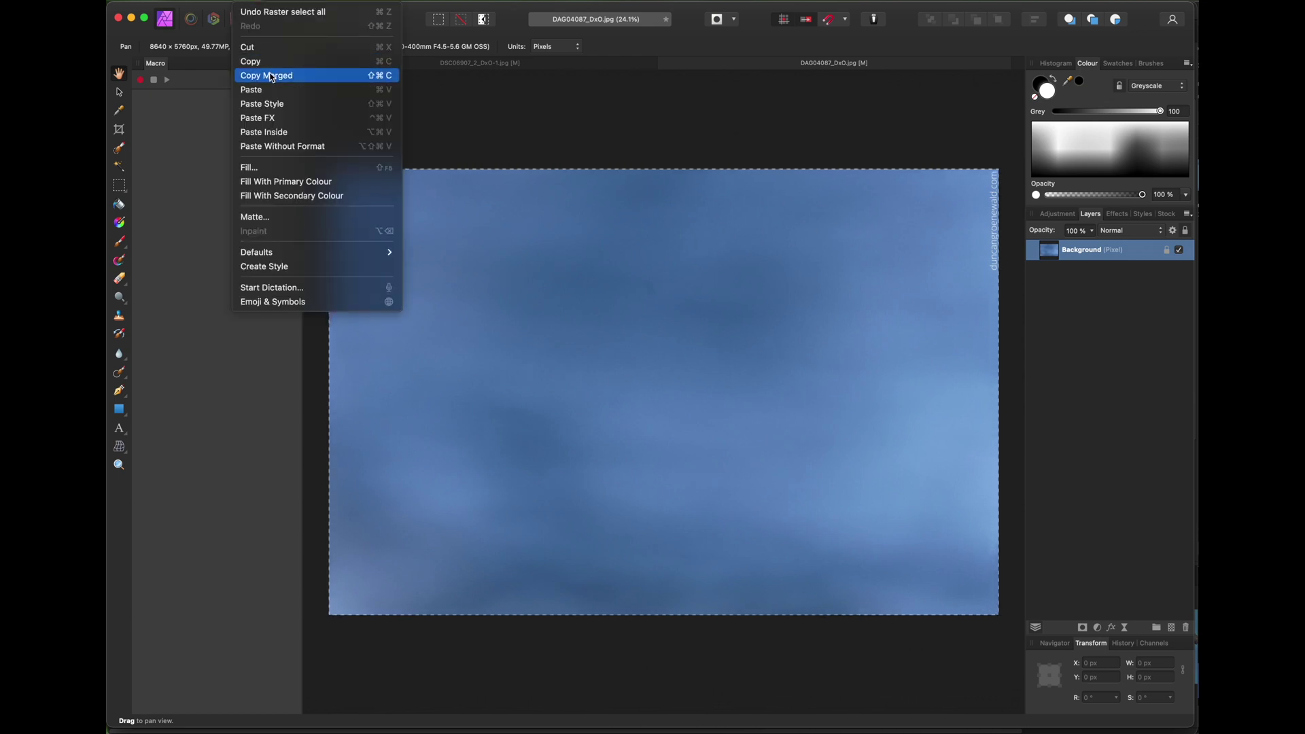
left_click(404, 13)
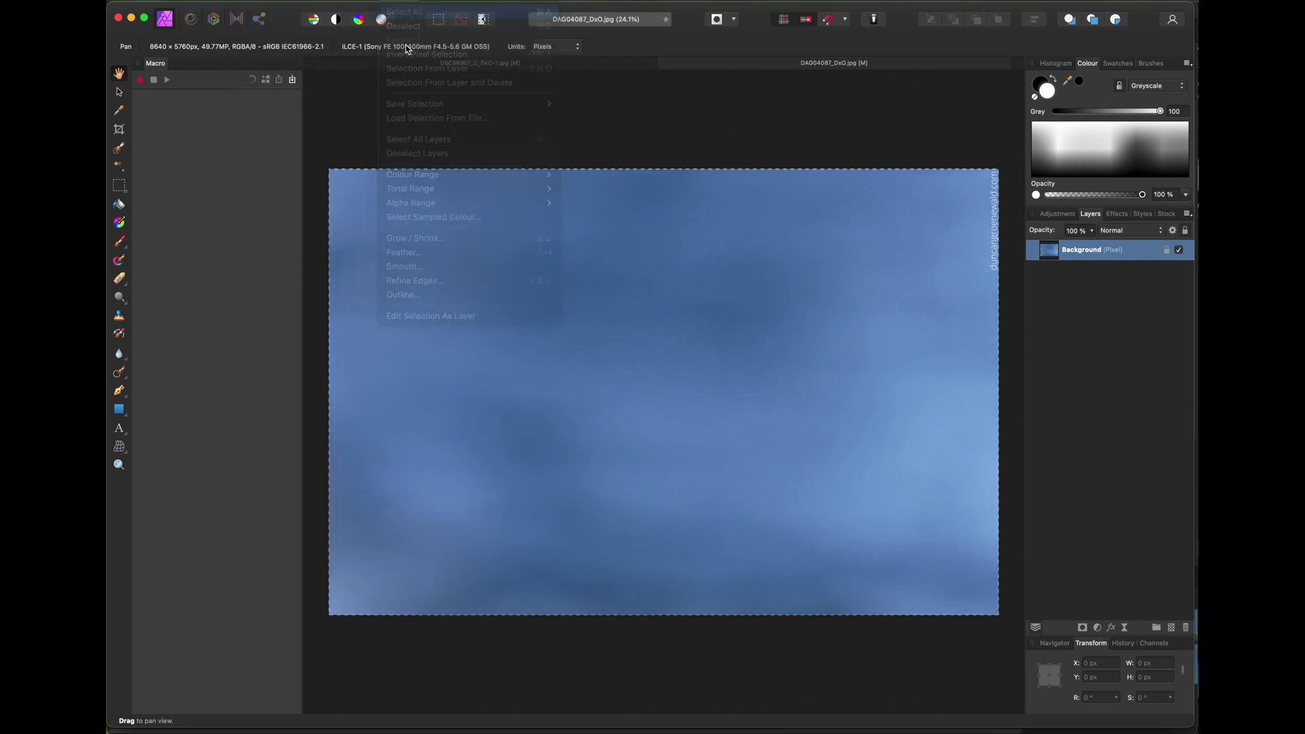
left_click(248, 2)
left_click(312, 62)
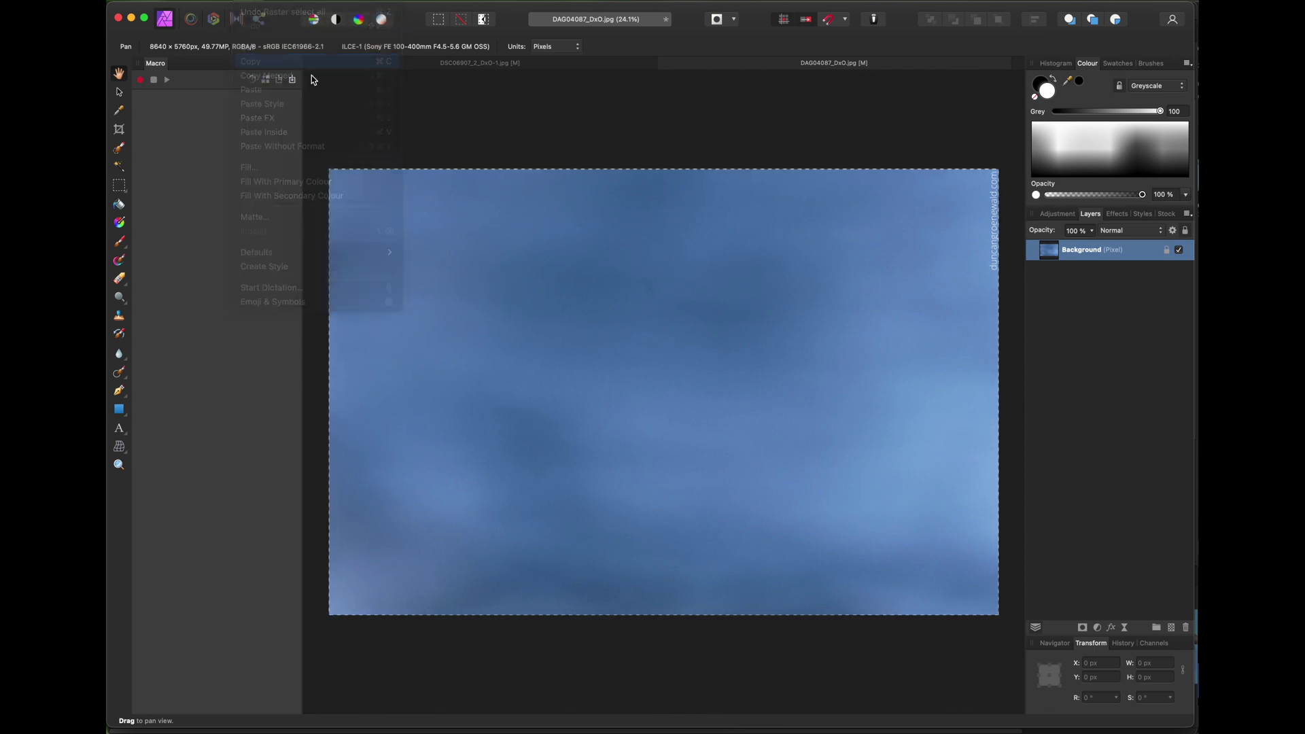
left_click(543, 65)
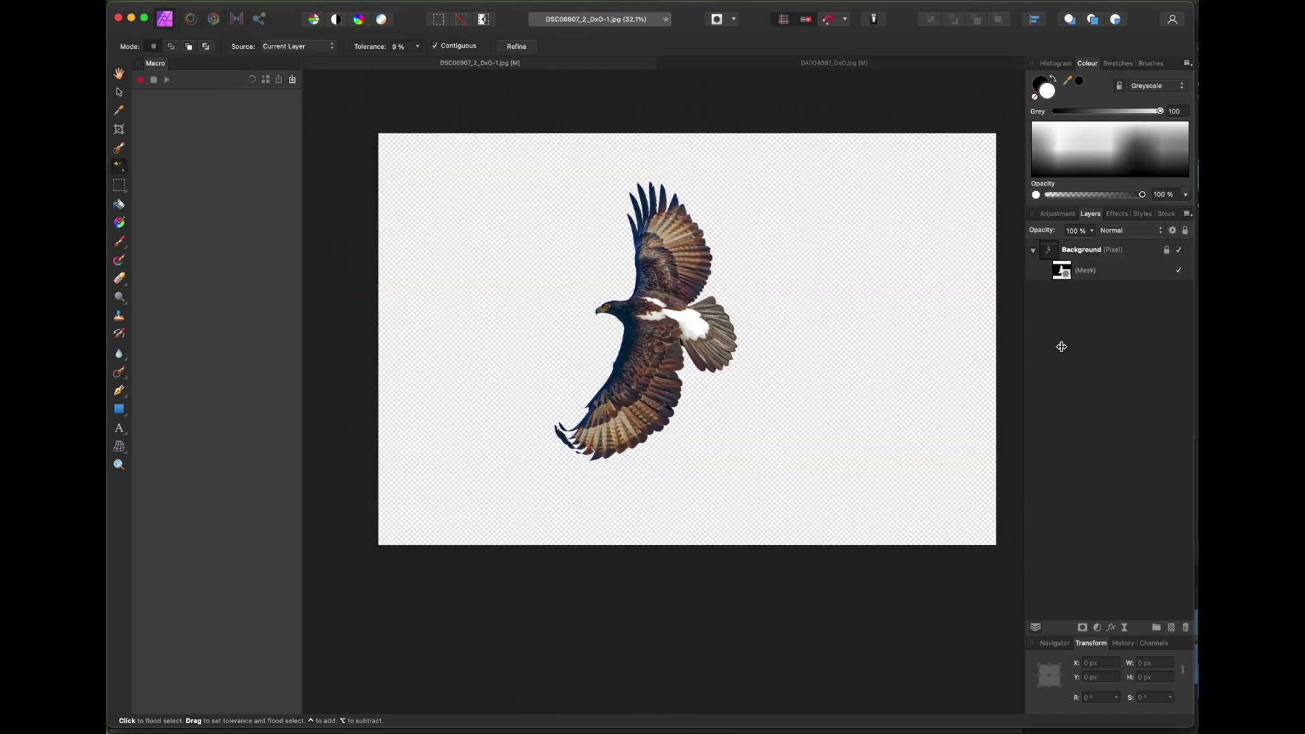
Paste the sky into the eagle document and move its layer beneath the masked eagle.
left_click(248, 3)
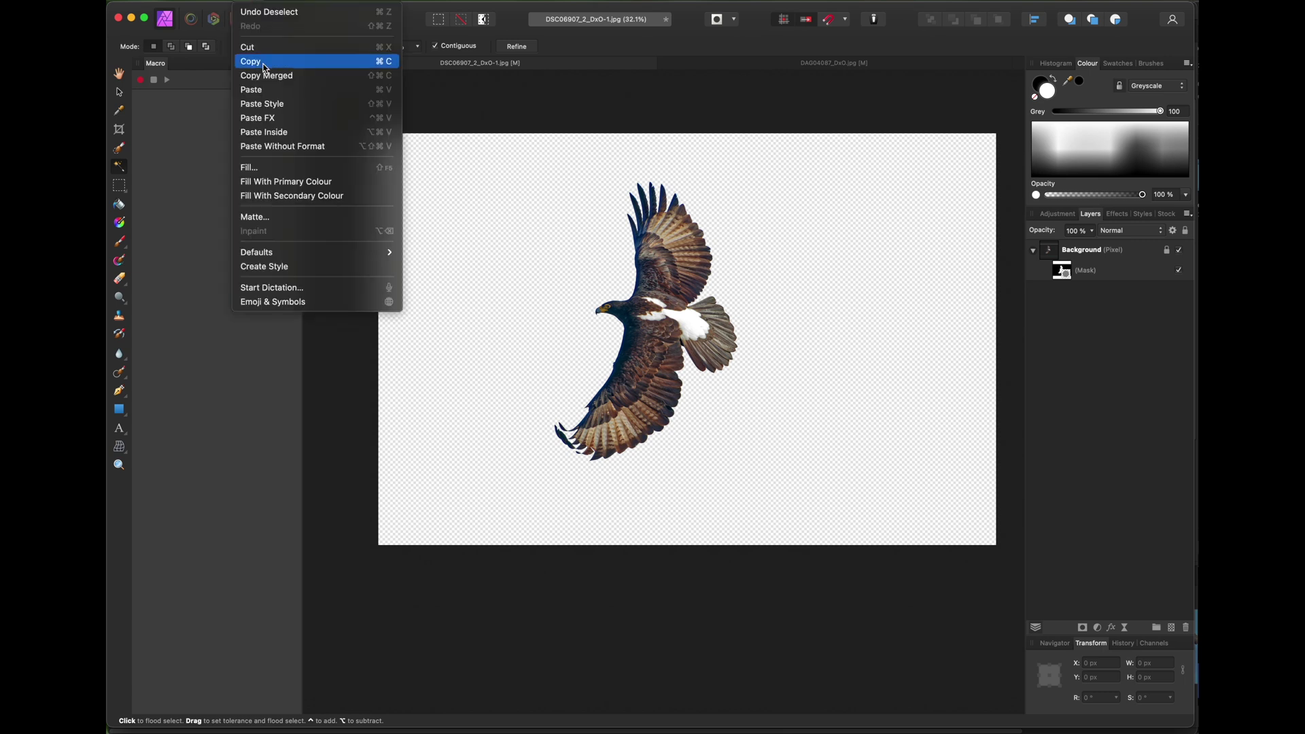
left_click(299, 89)
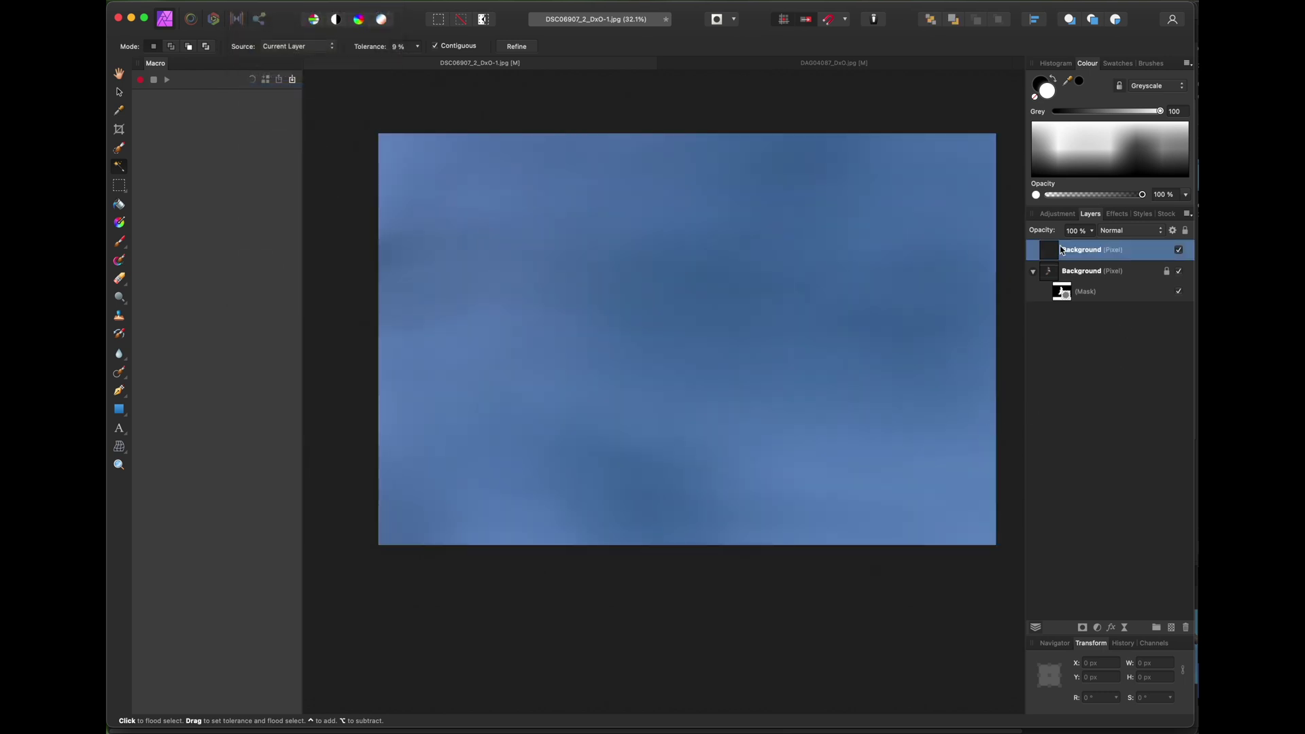
left_click_drag(1059, 278, 1059, 326)
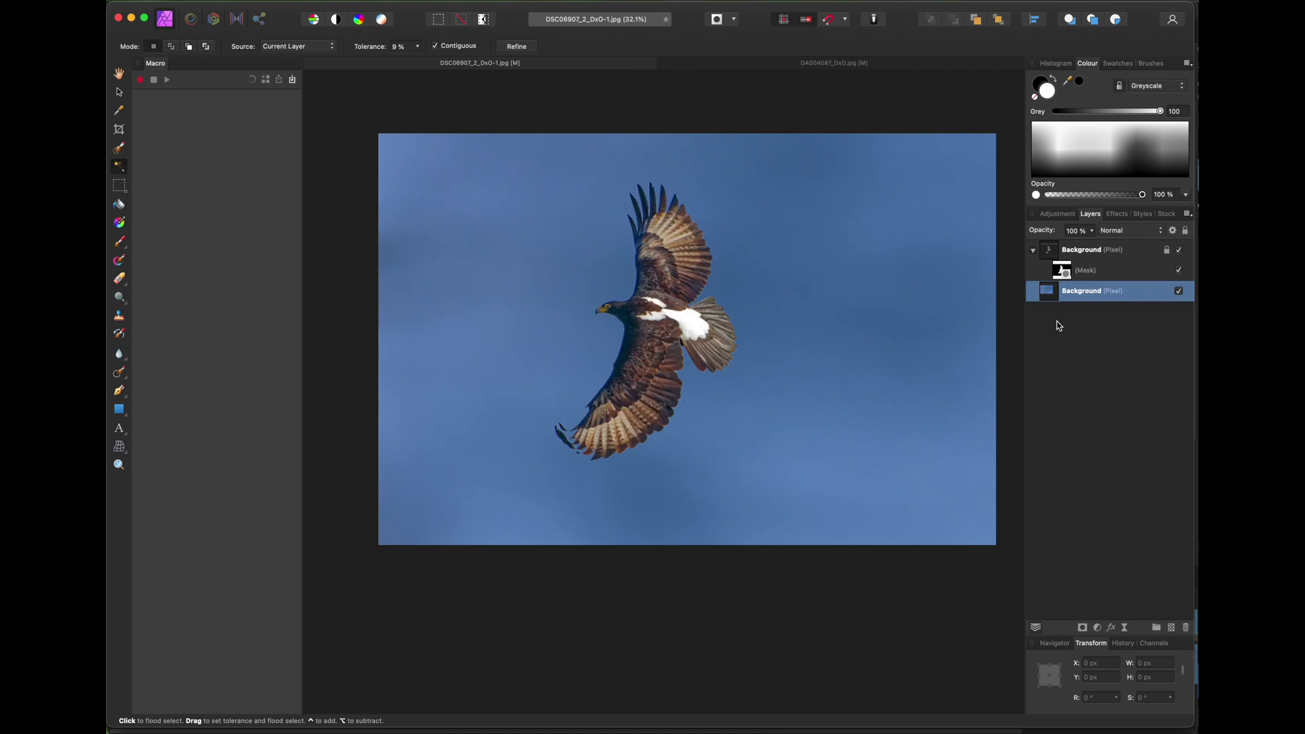
left_click(1070, 431)
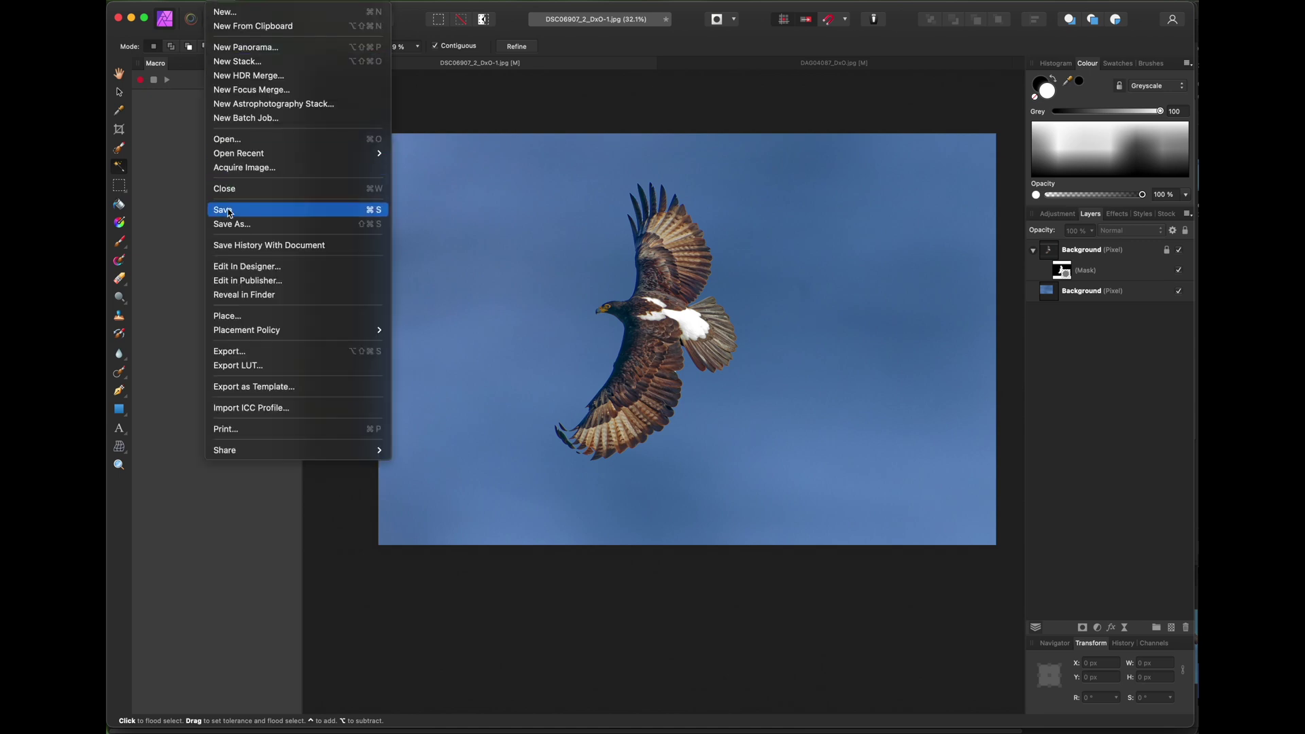
Open and cancel the export dialog, then select the masked eagle layer for moving.
left_click(237, 353)
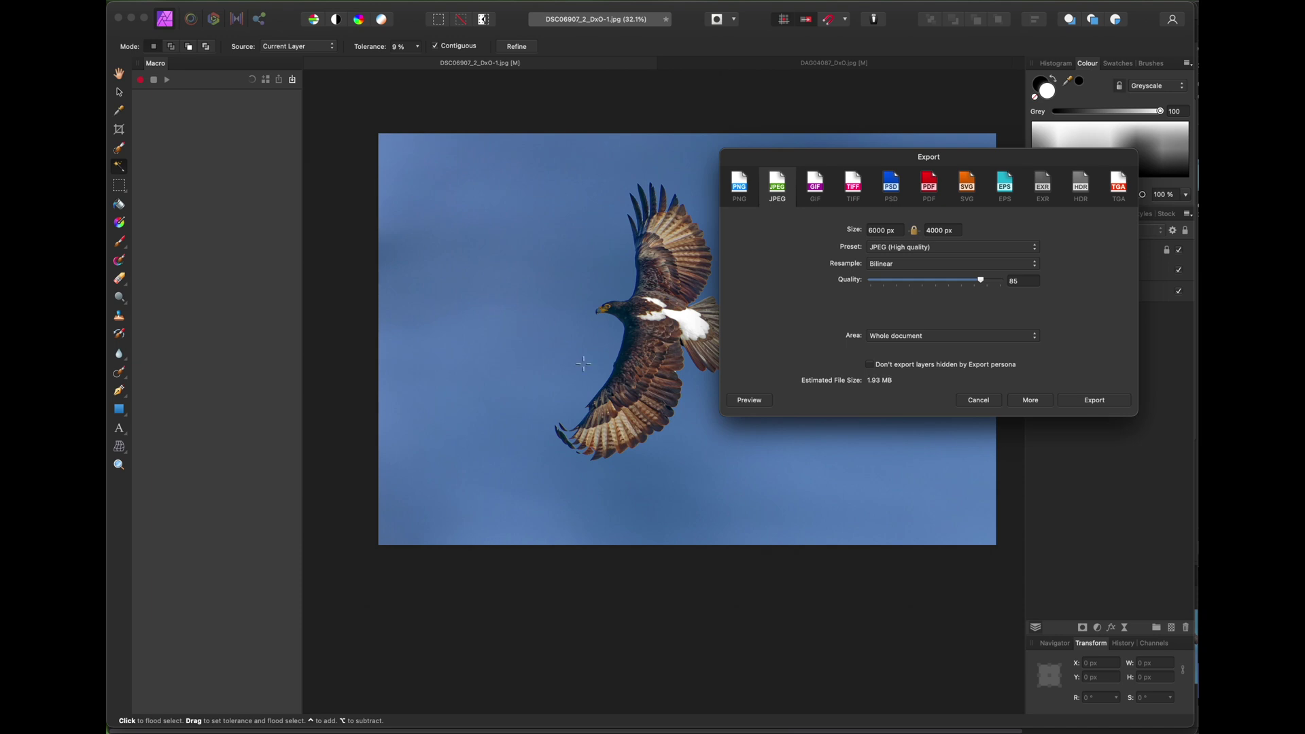
left_click(979, 400)
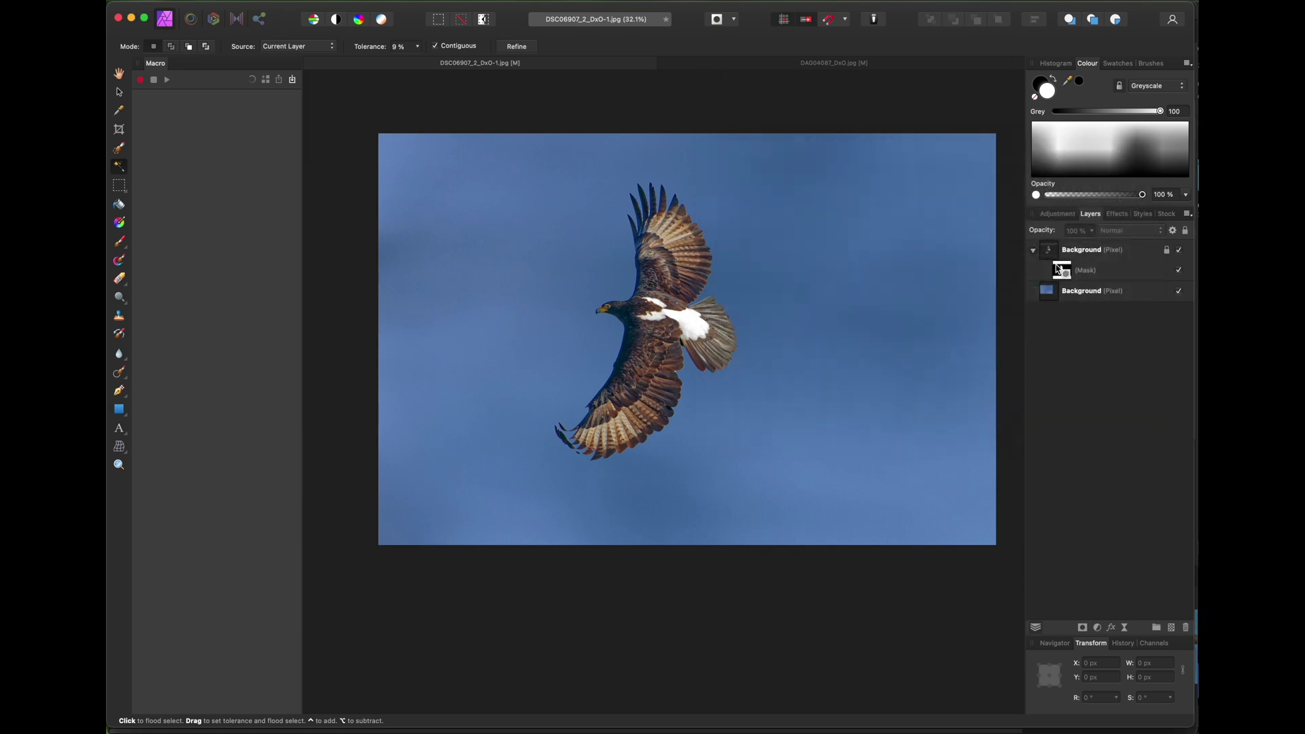
left_click(1058, 263)
key("v")
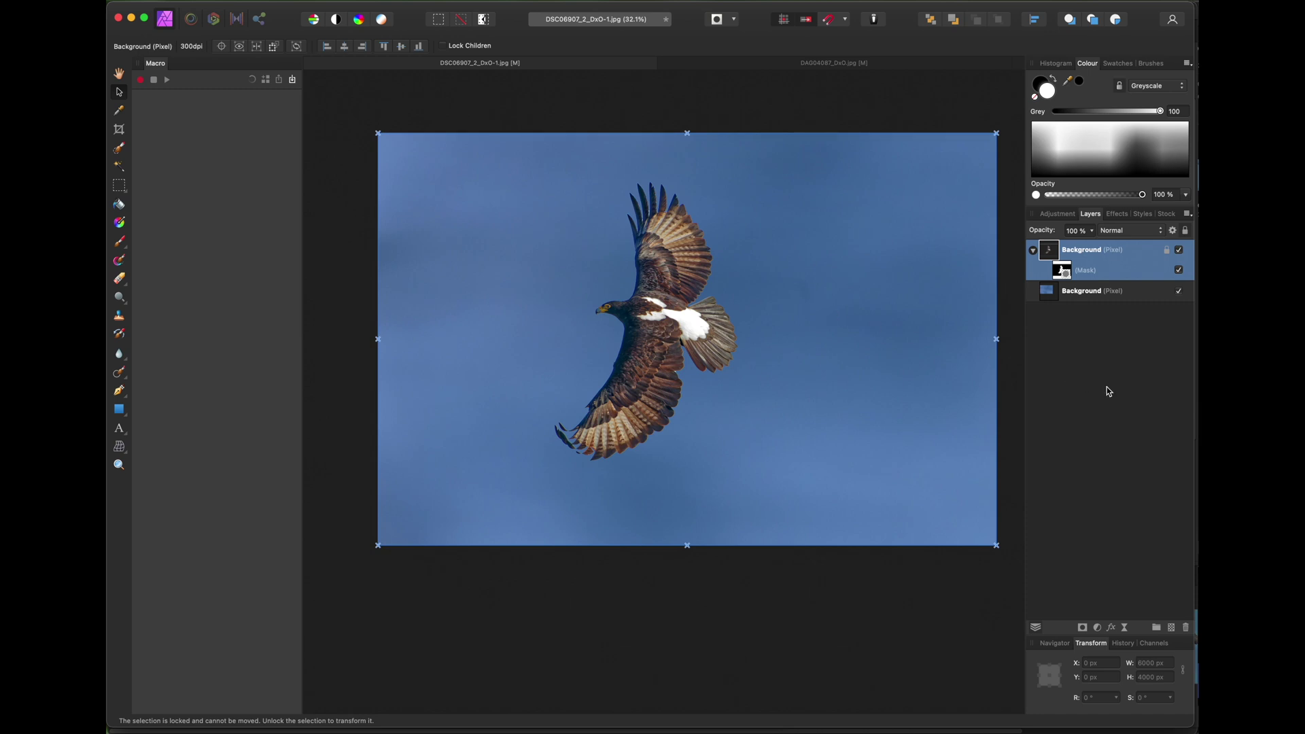
Duplicate the masked eagle layer, hide the original, and shift the copy rightward.
key("super+j")
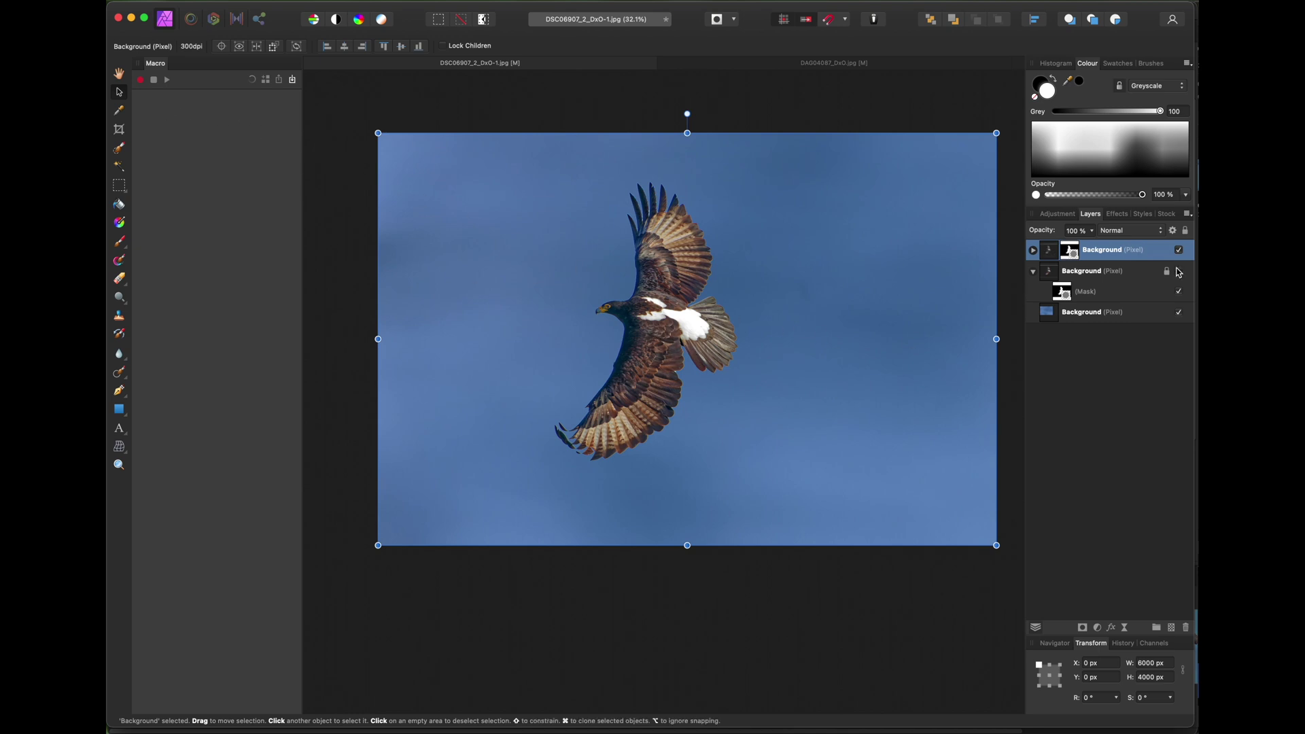
left_click(1181, 274)
left_click_drag(637, 319, 781, 320)
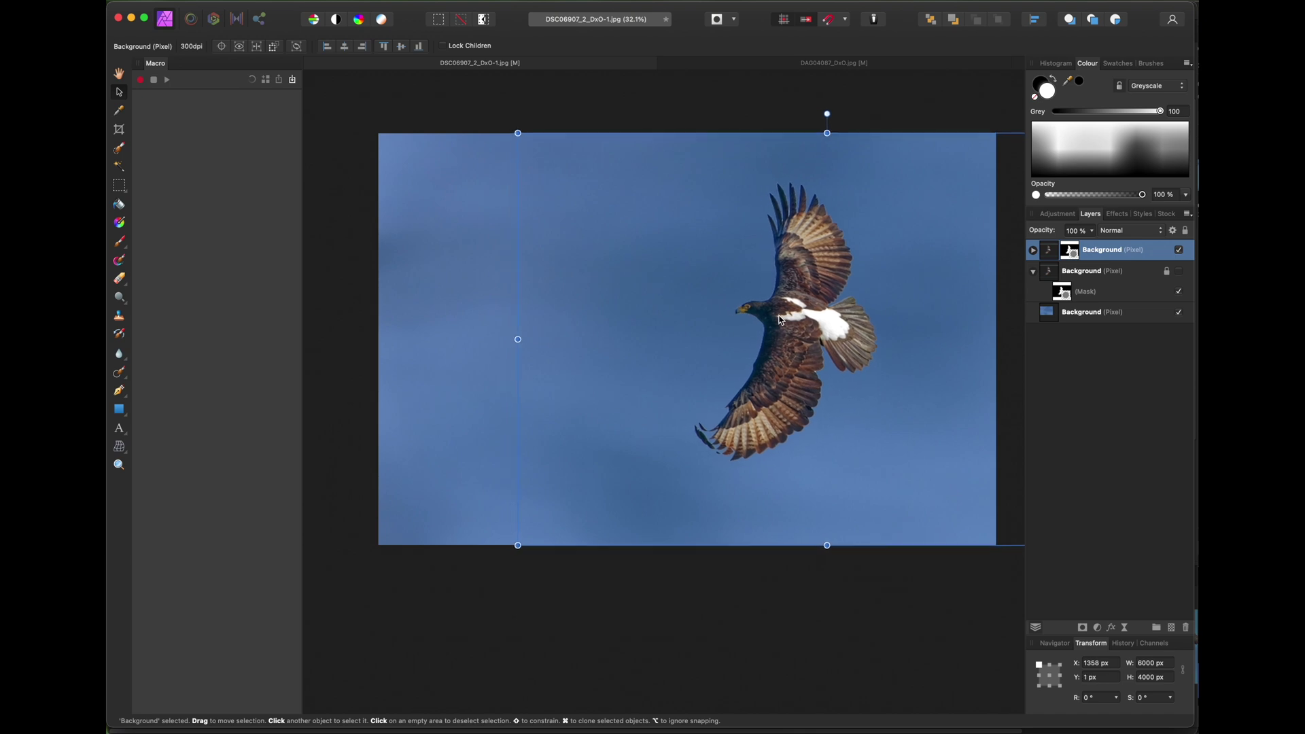
Scale the bottom sky layer down to about 6000×4000 px to fit the canvas.
left_click(1055, 313)
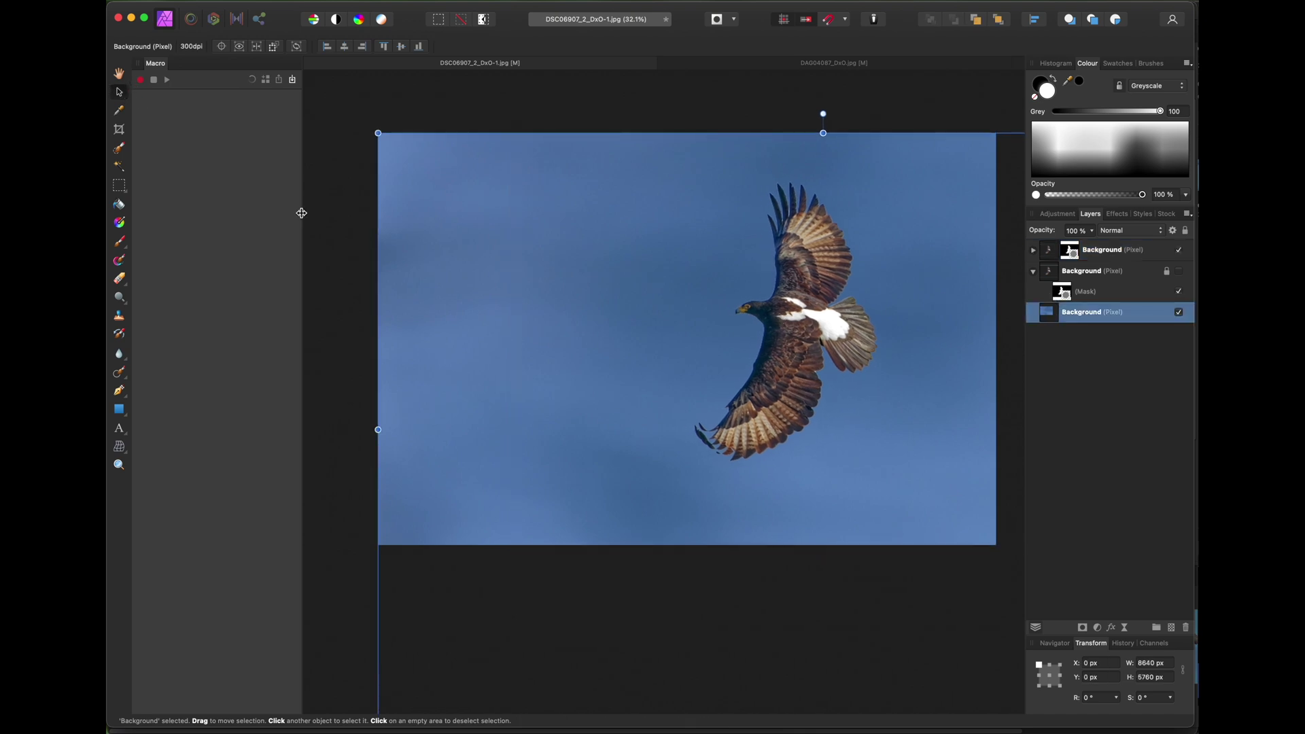
scroll(602, 387, "down", 3)
scroll(602, 388, "down", 1)
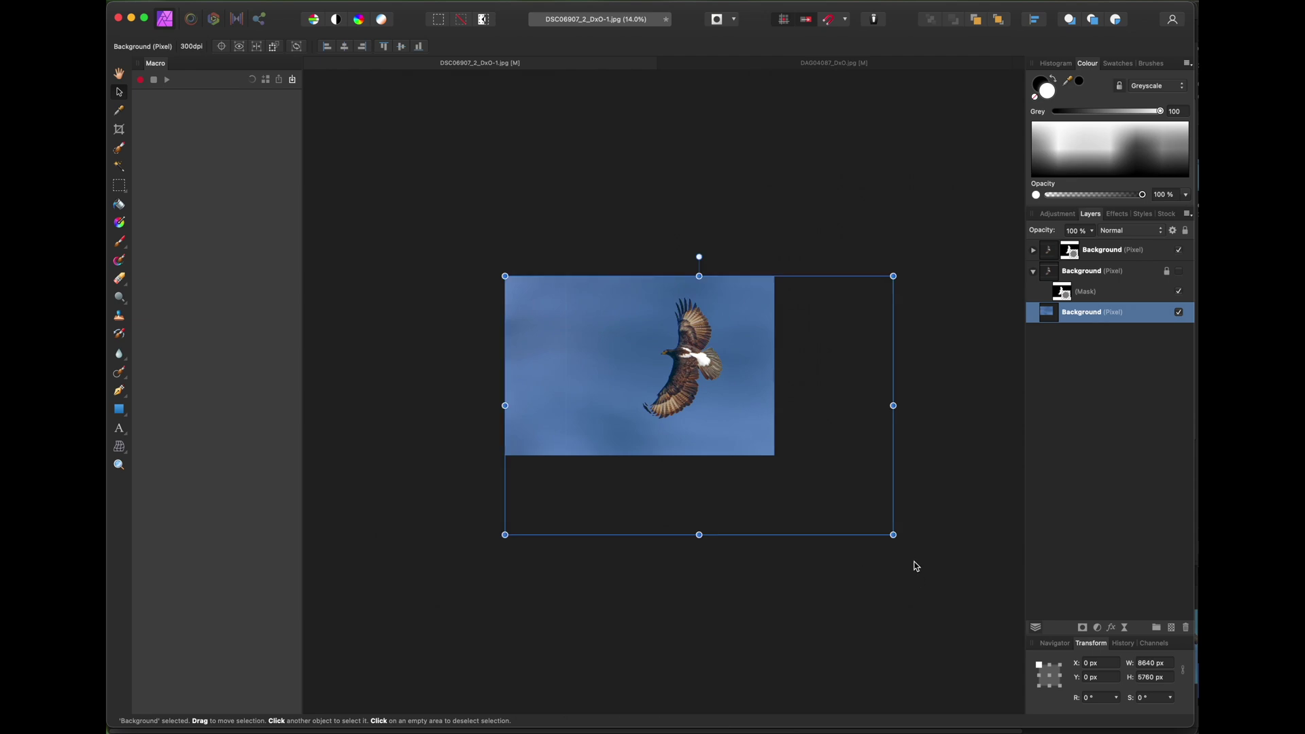
left_click_drag(892, 536, 770, 470)
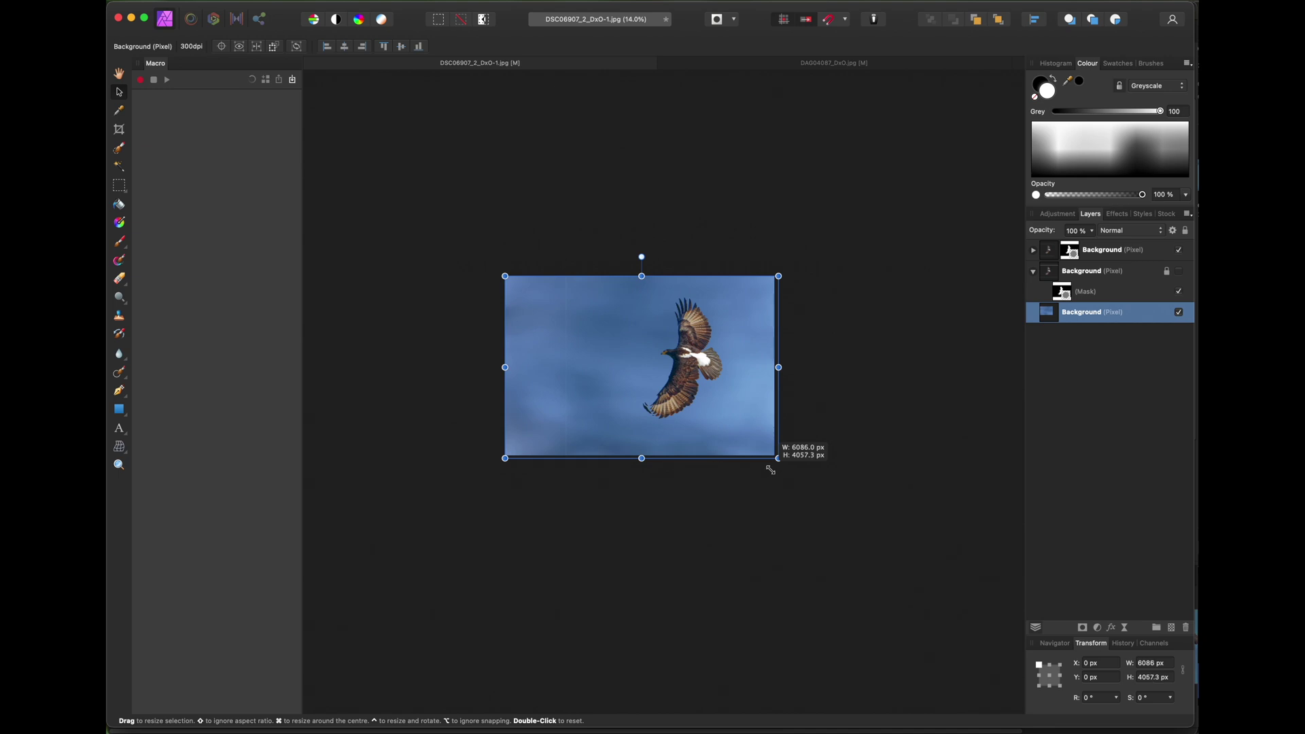
left_click_drag(770, 469, 766, 468)
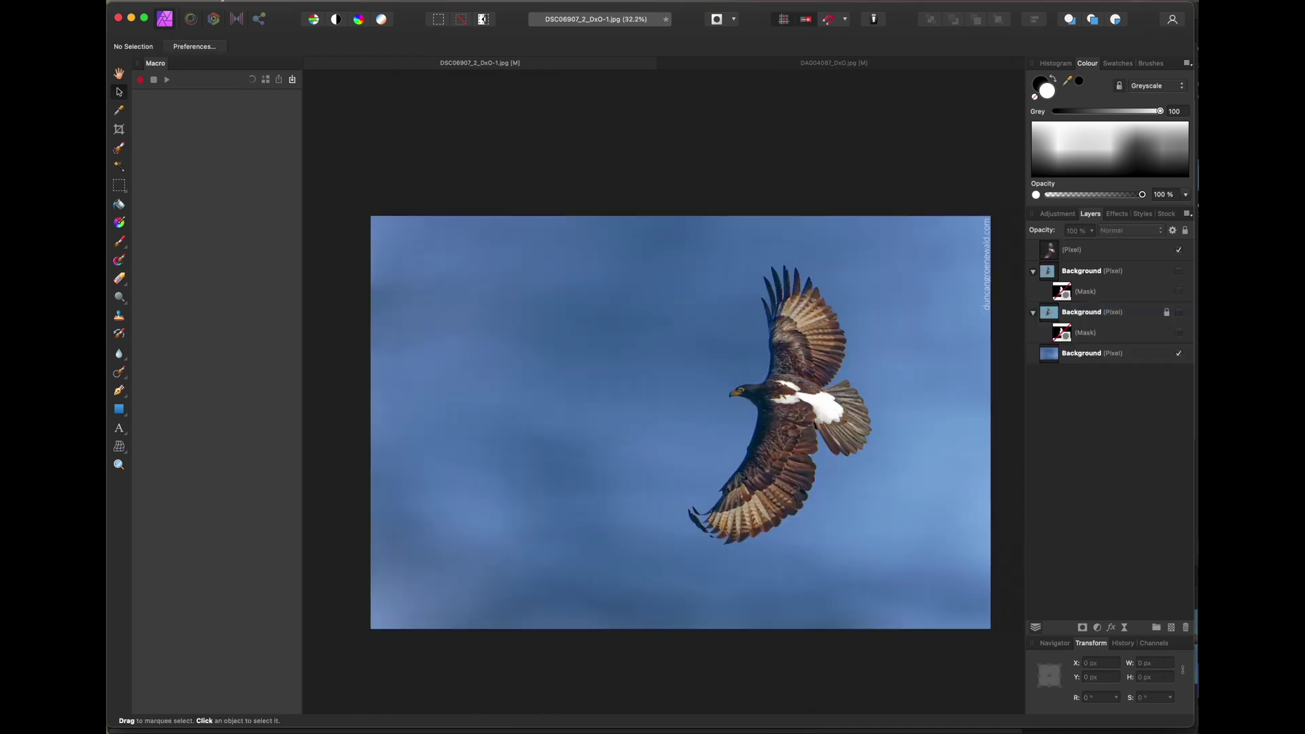
Export the composite as a JPEG, keeping the suggested file name to append to.
left_click(224, 0)
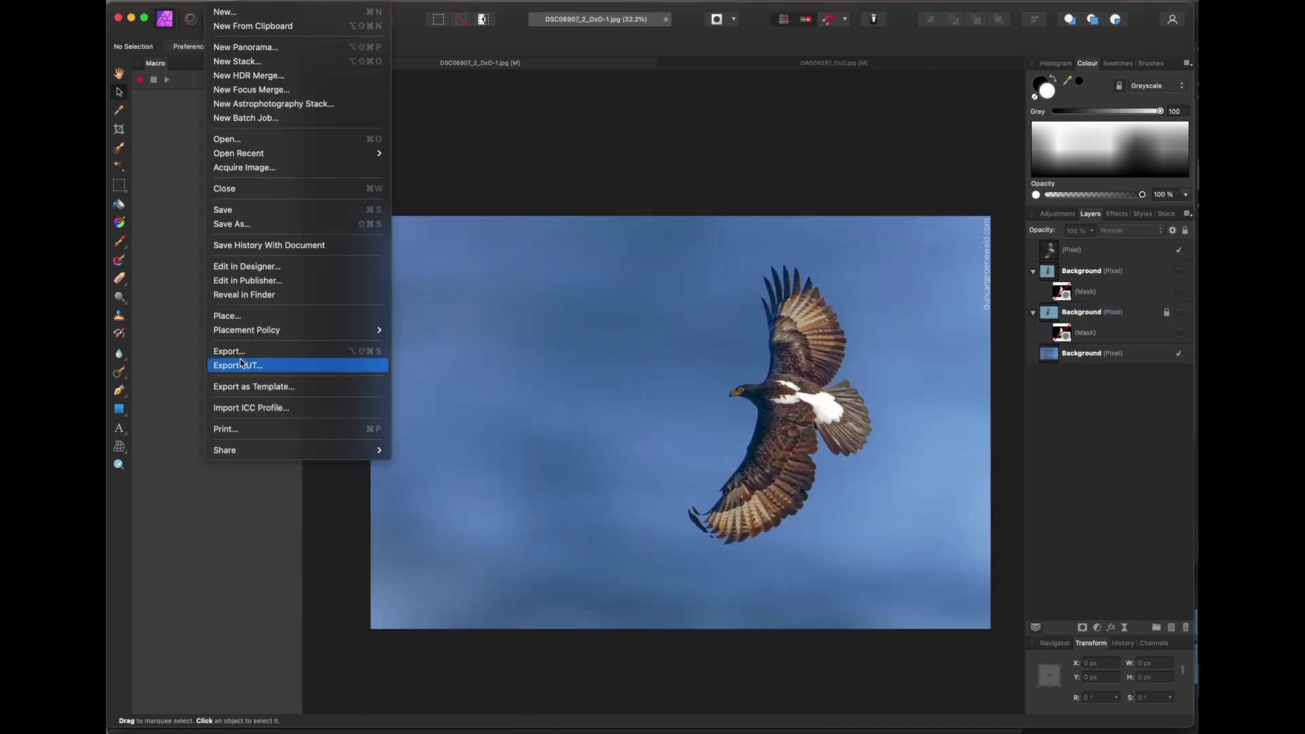
left_click(240, 354)
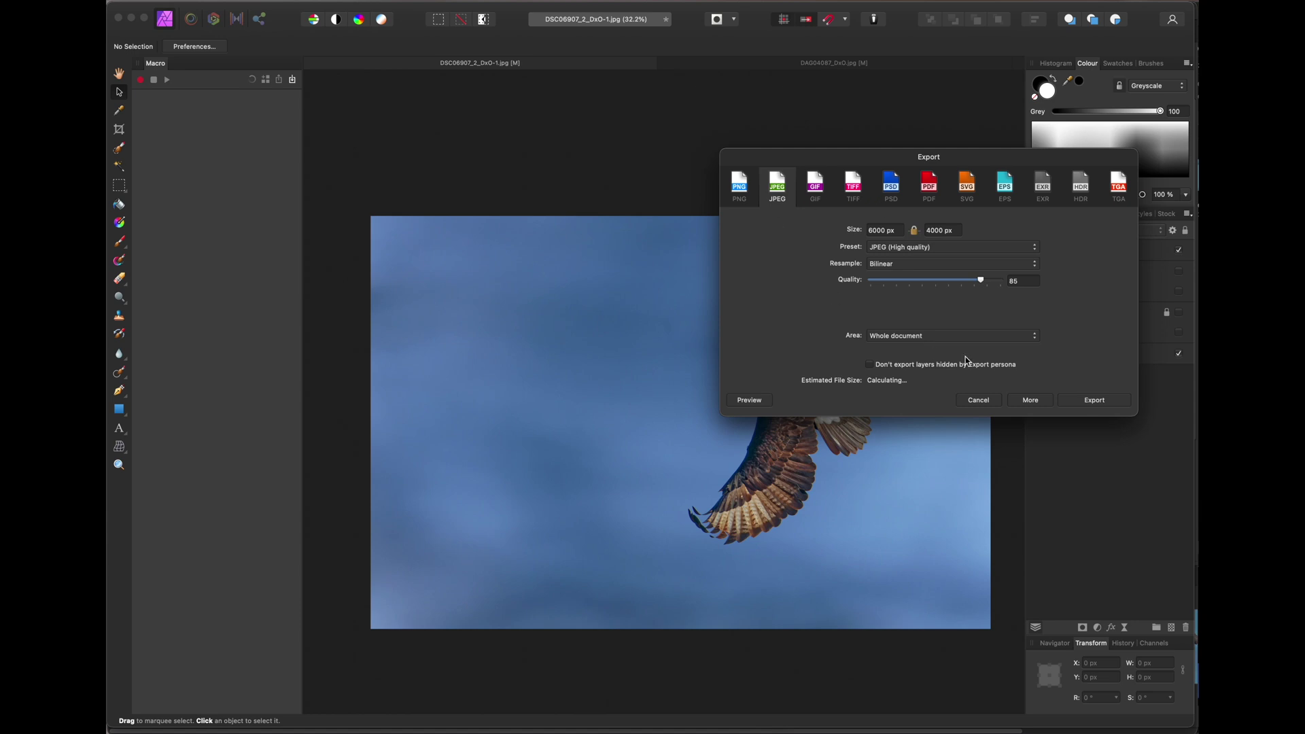
left_click(1095, 400)
key("Right")
Save the composite as DSC06907_2_DxO-1-edit-1.jpg and open it from Finder to check it.
type("-")
left_click(871, 490)
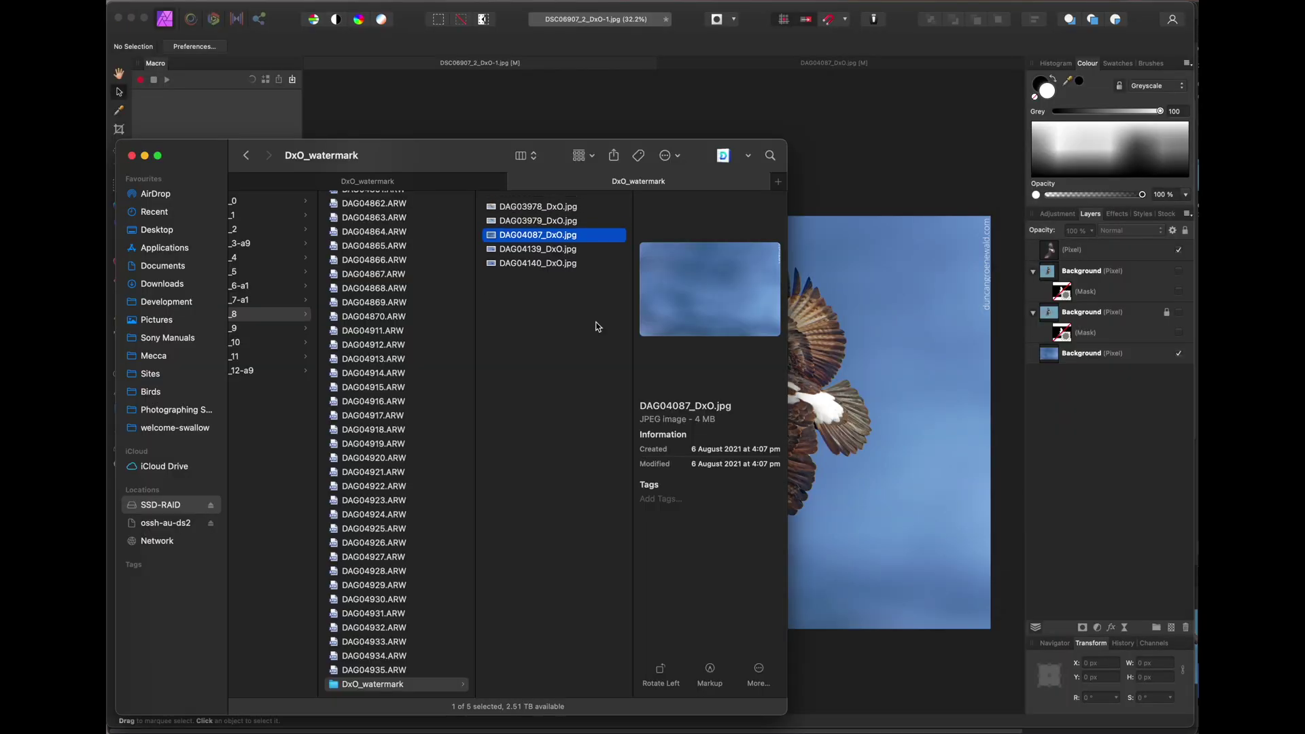
double_click(537, 244)
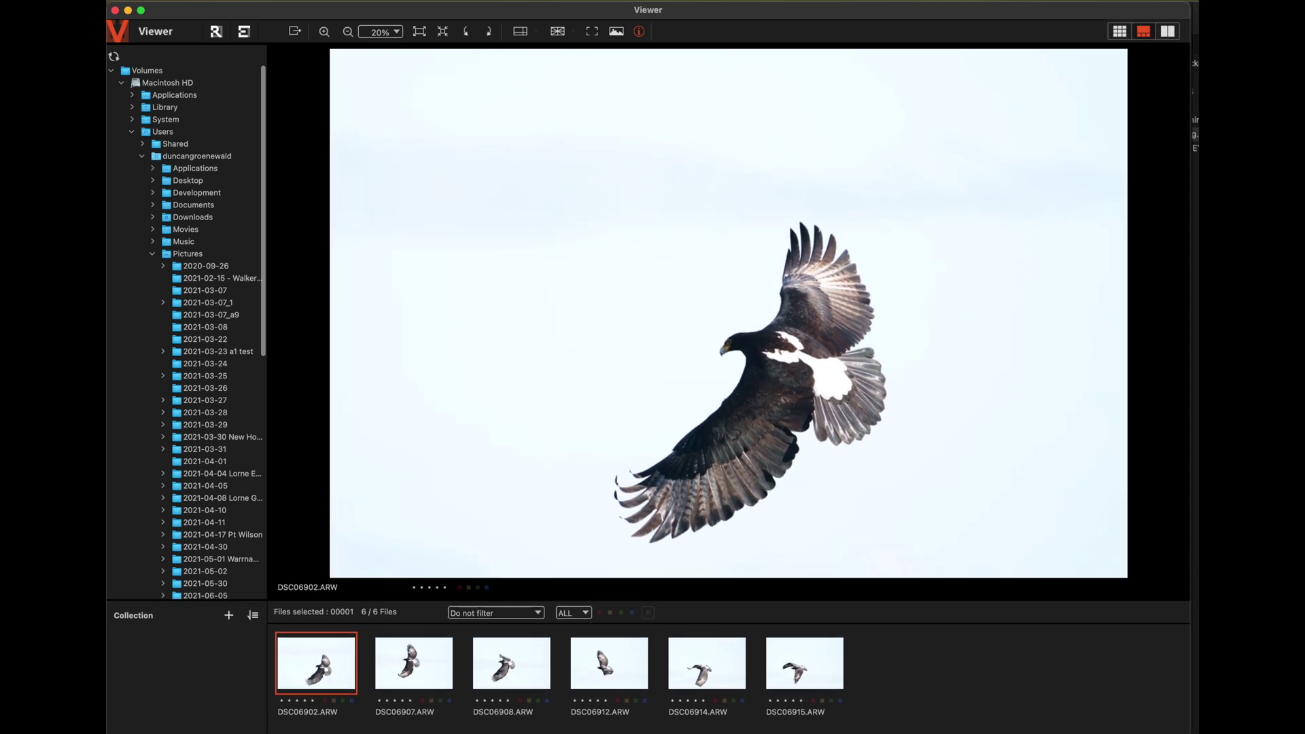
Enlarge the Imaging Edge Viewer window from its bottom-right corner.
left_click_drag(1191, 733, 1195, 730)
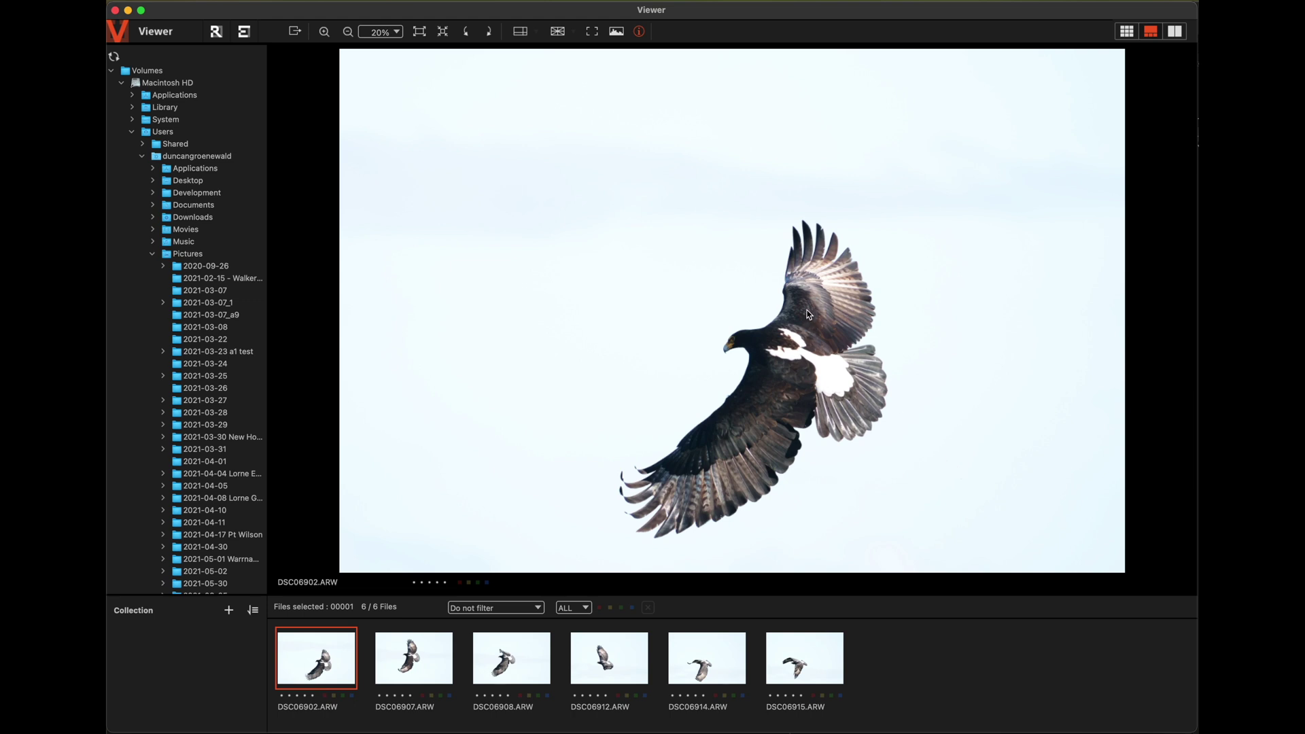
Open DSC06902.ARW in Imaging Edge Edit, moving the window up-left and enlarging it.
left_click(246, 37)
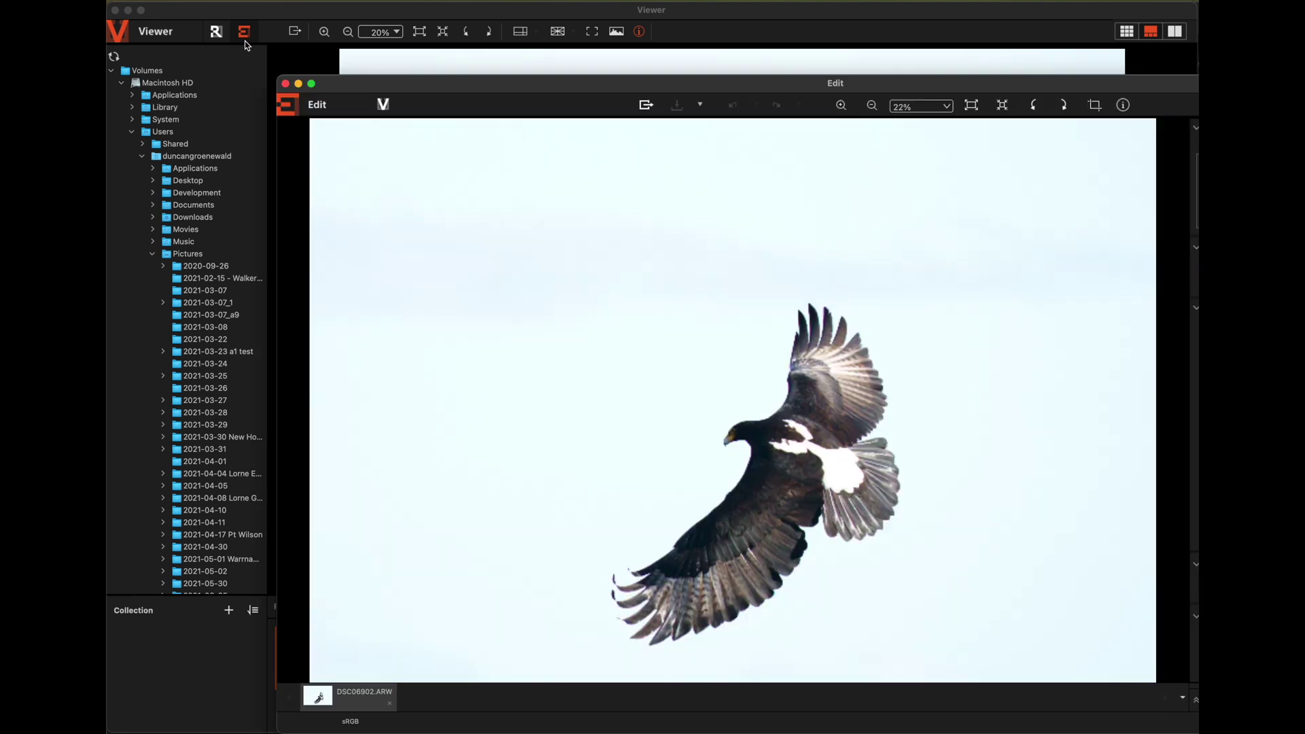
left_click_drag(358, 83, 197, 14)
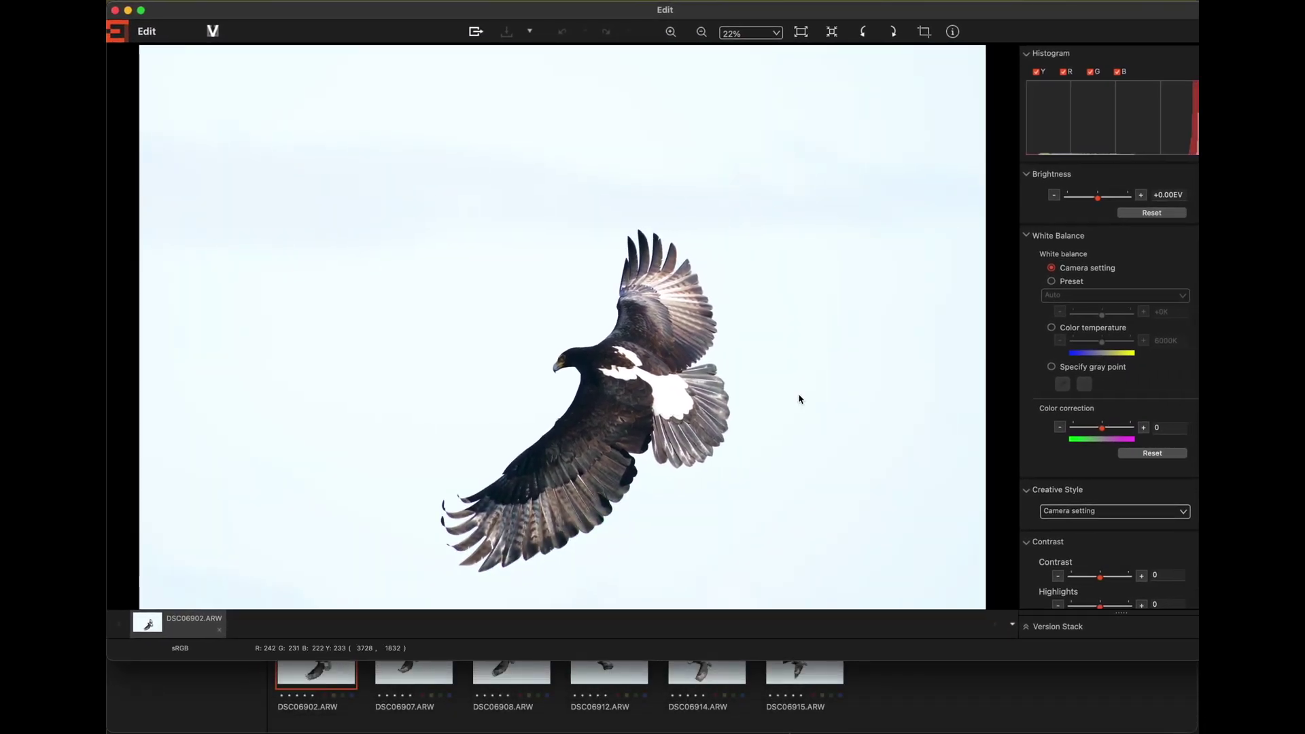
left_click_drag(1194, 677, 1194, 730)
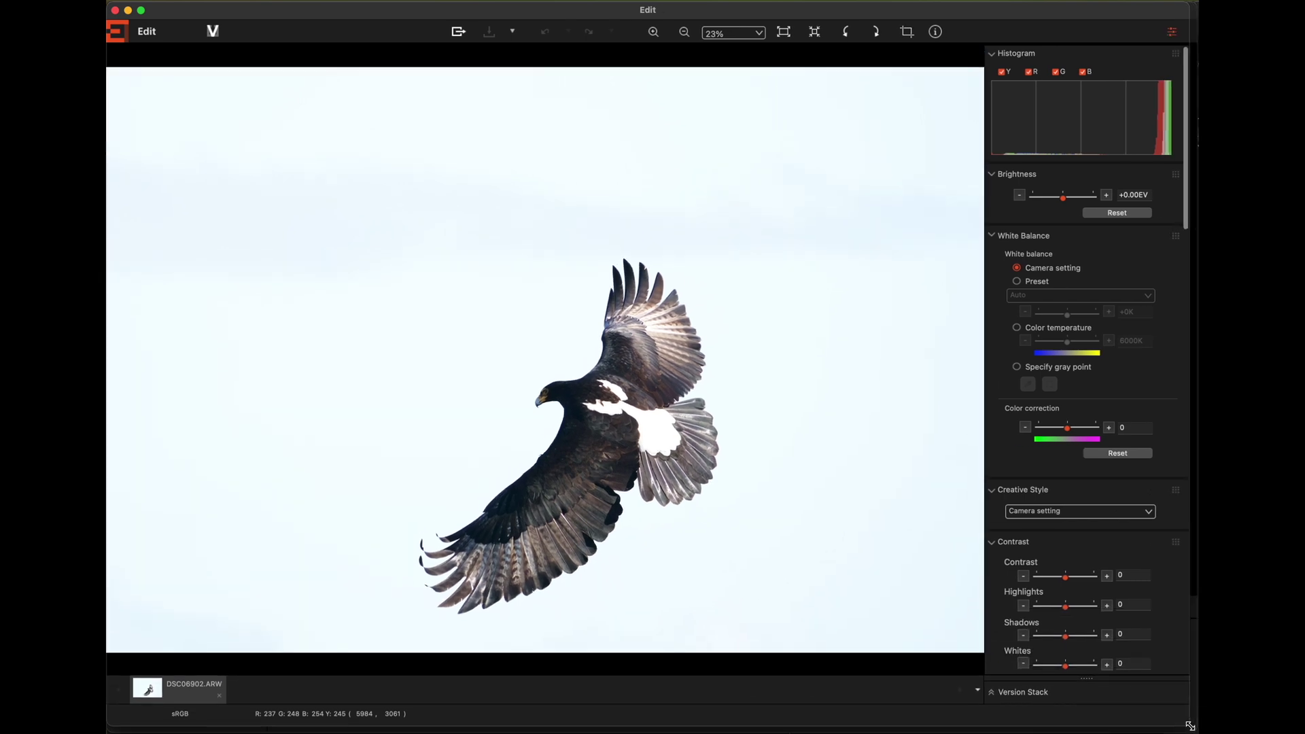
Zoom to 50% on the eagle, recentre it, and scroll the panel to Contrast.
left_click(652, 404)
scroll(642, 406, "down", 3)
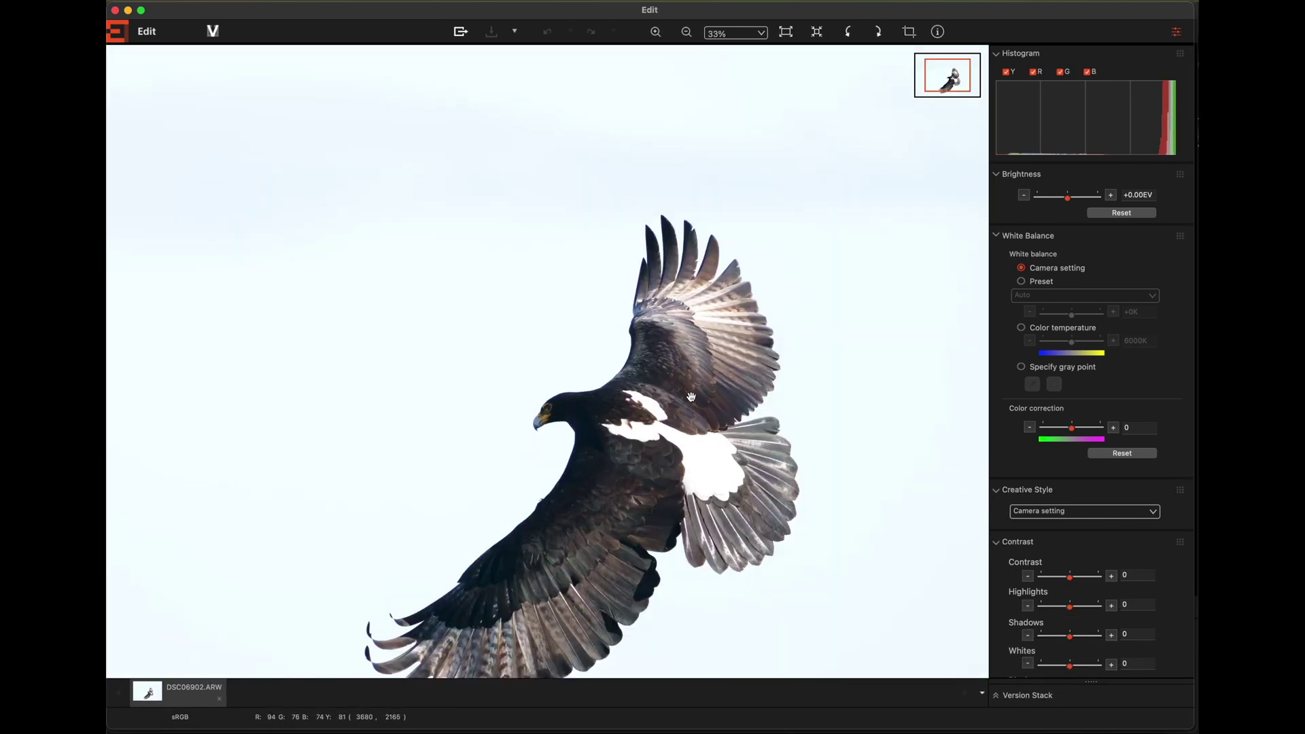
left_click_drag(641, 408, 639, 402)
scroll(639, 402, "down", 5)
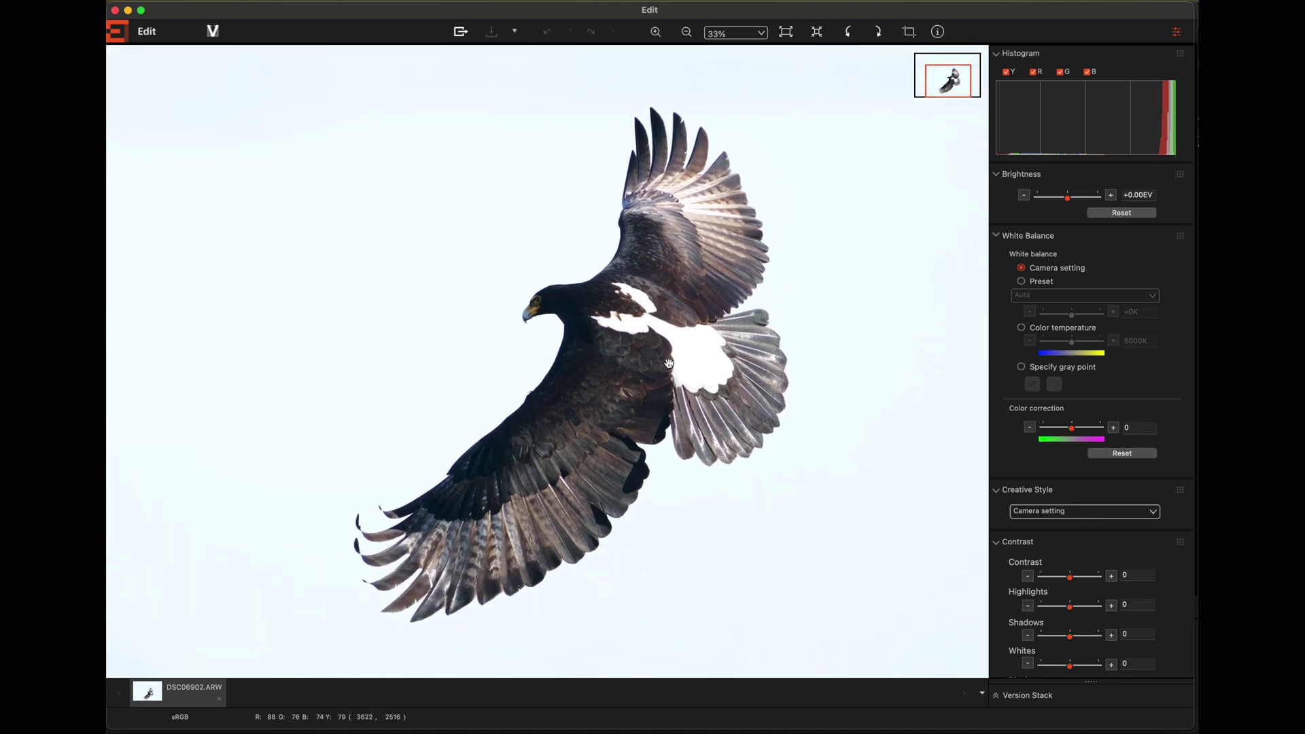
scroll(669, 363, "up", 1)
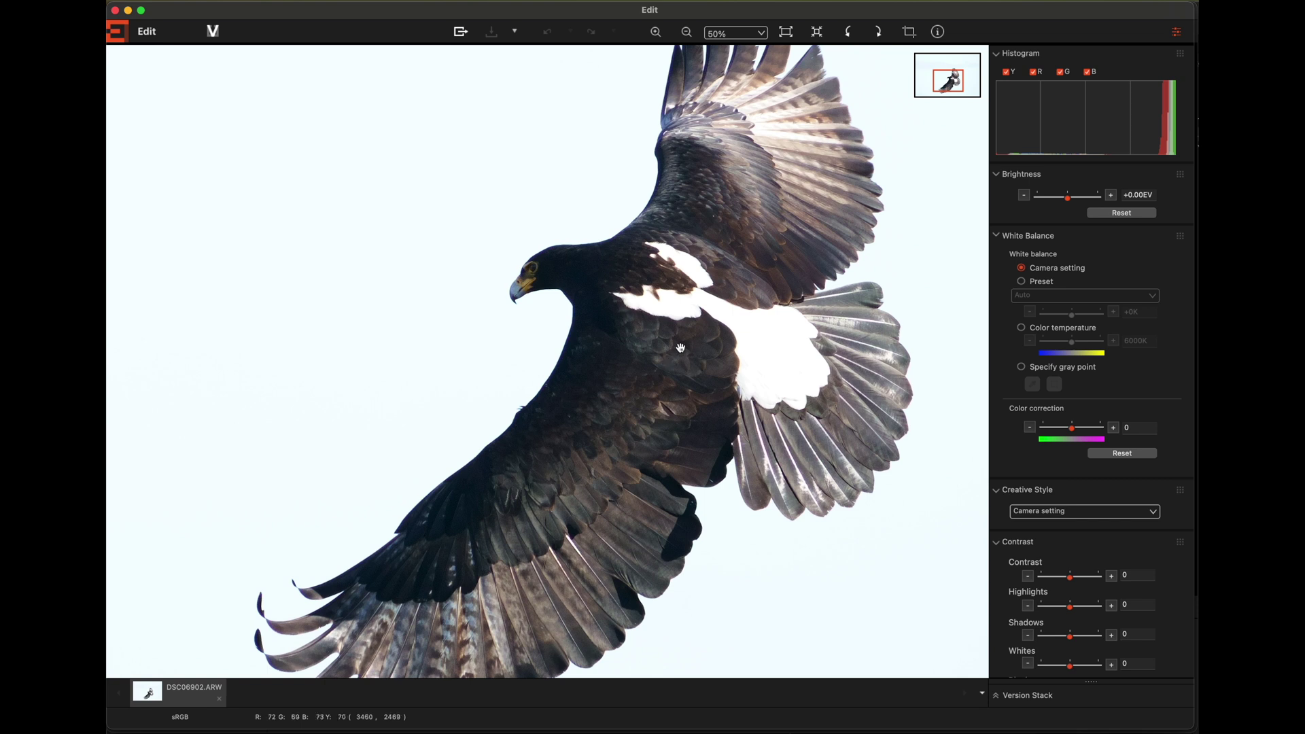
scroll(682, 348, "right", 3)
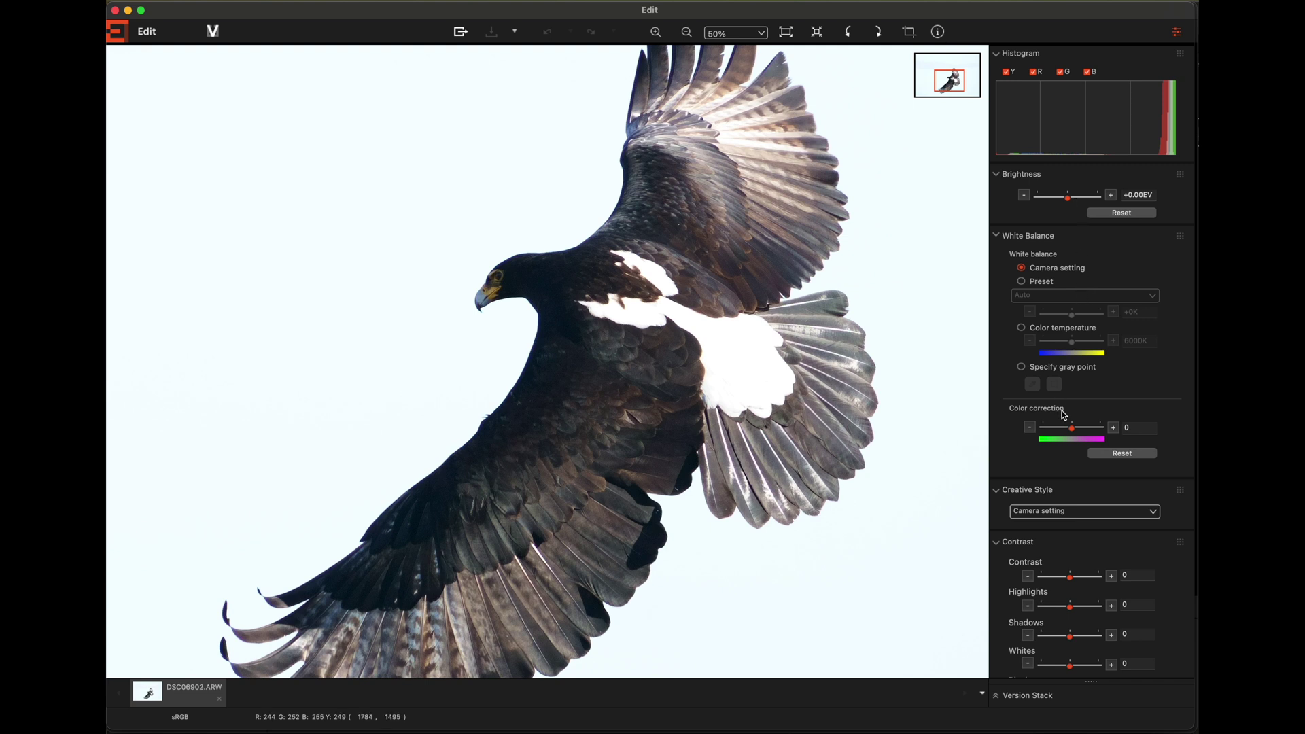
scroll(1063, 414, "down", 3)
scroll(1065, 415, "down", 3)
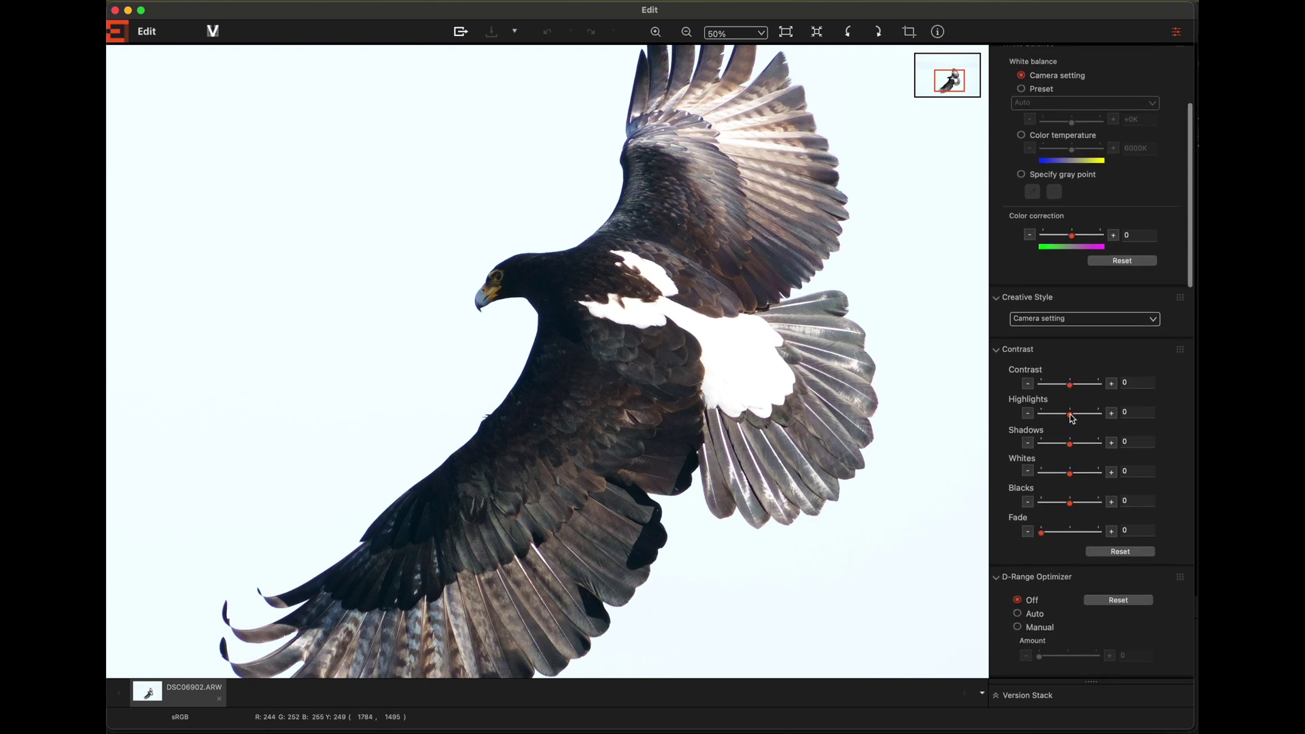
Pull Highlights down to -100 and push Shadows up to 100 on the eagle RAW.
left_click_drag(1071, 417, 1039, 419)
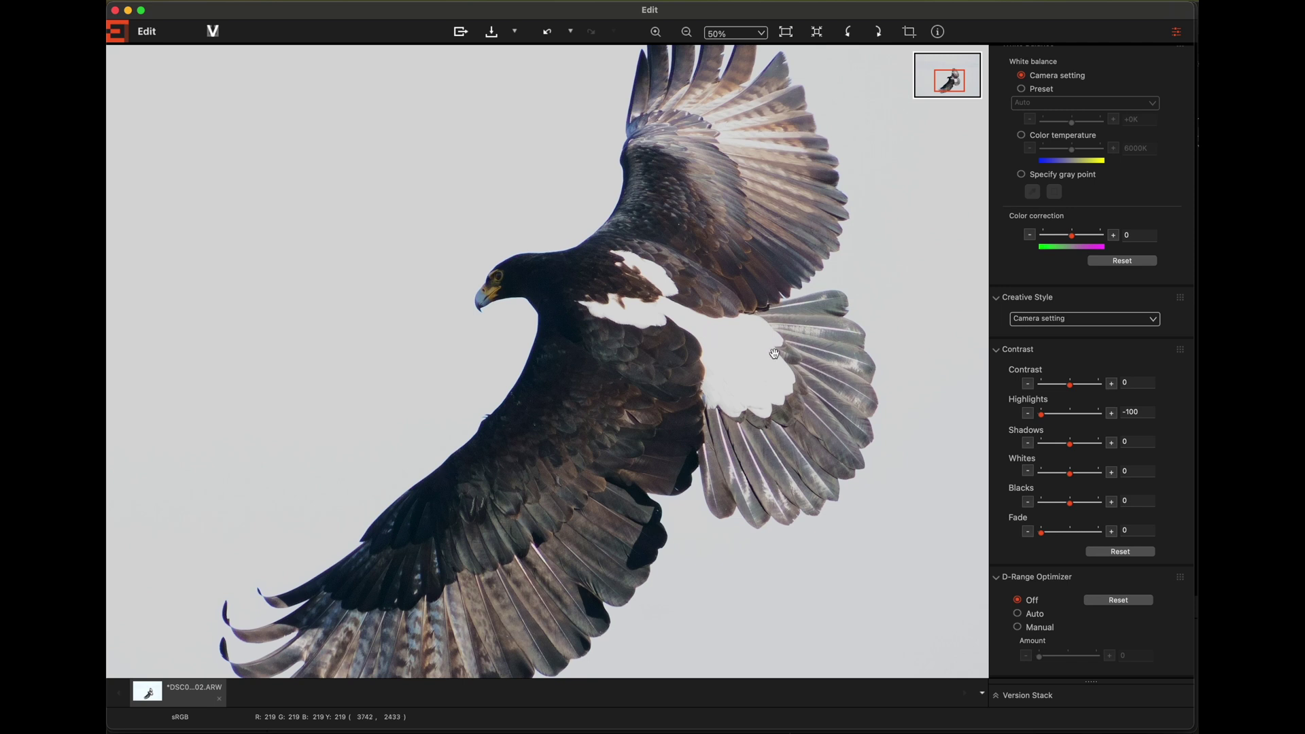
left_click_drag(1072, 447, 1112, 449)
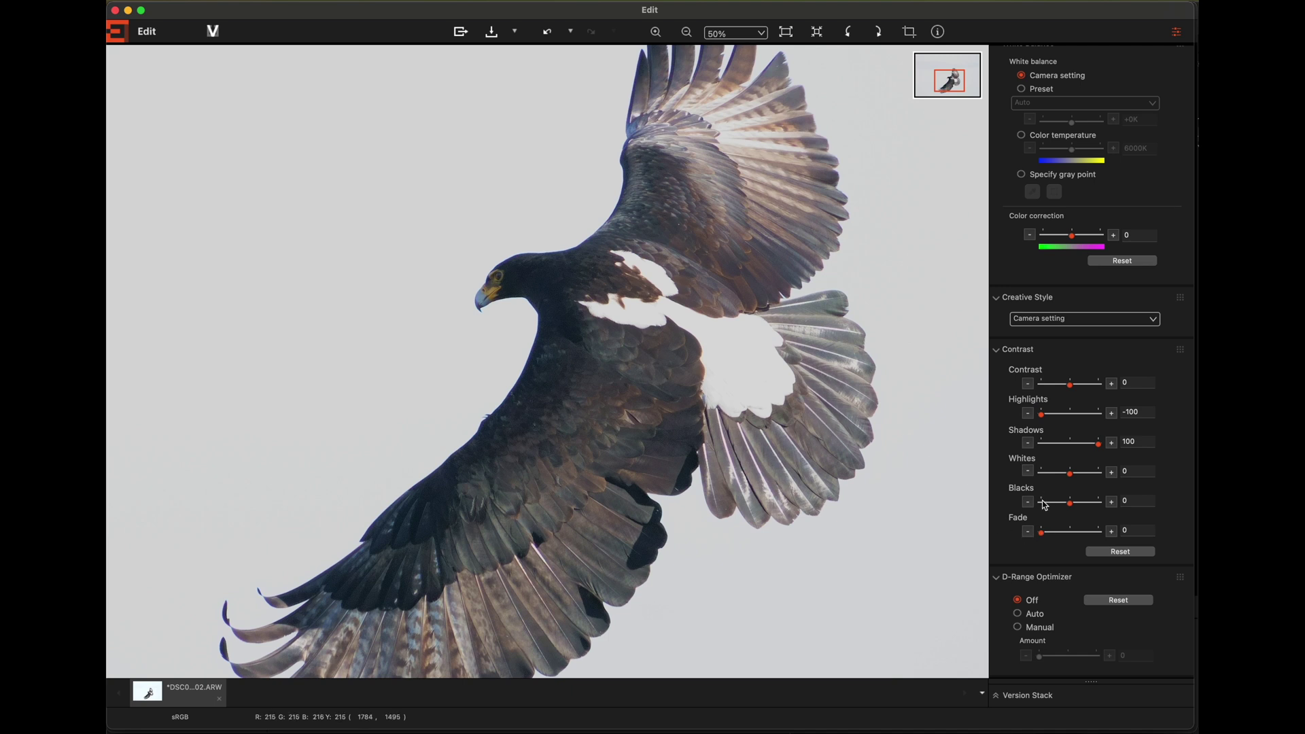
scroll(1050, 447, "up", 1)
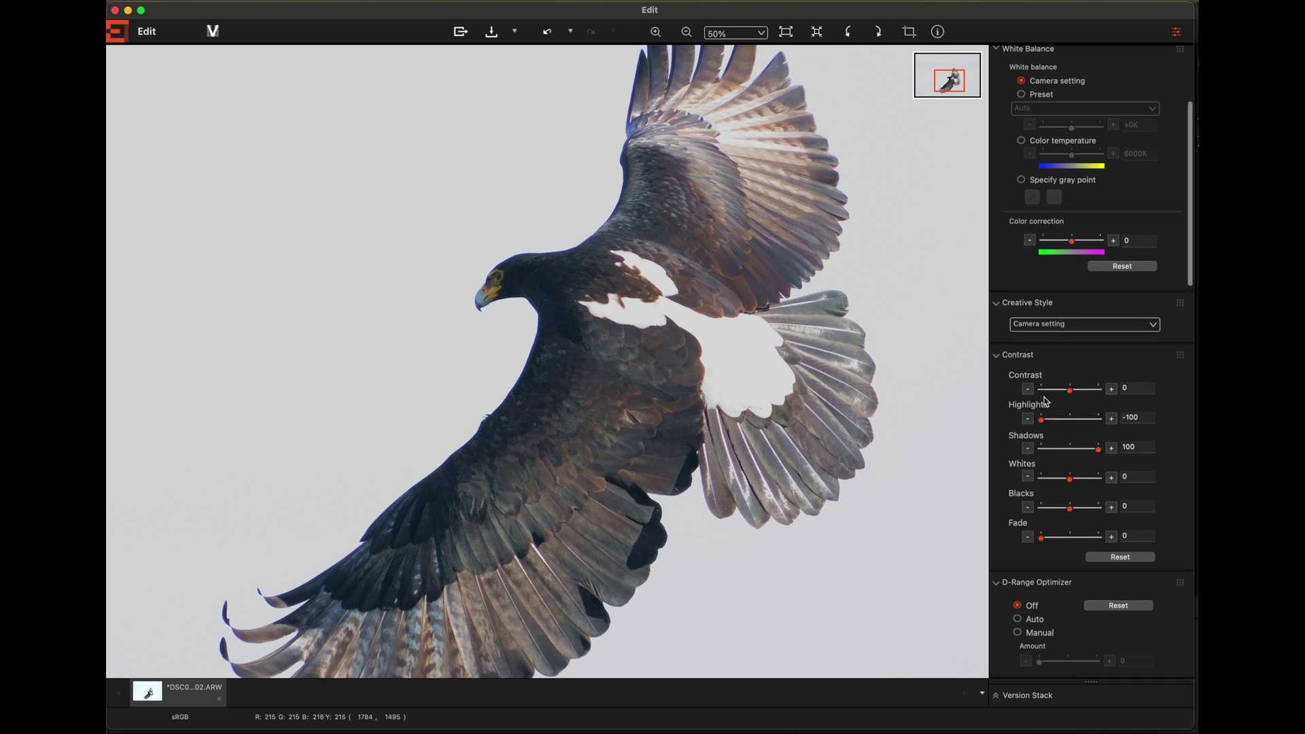
scroll(1045, 402, "up", 3)
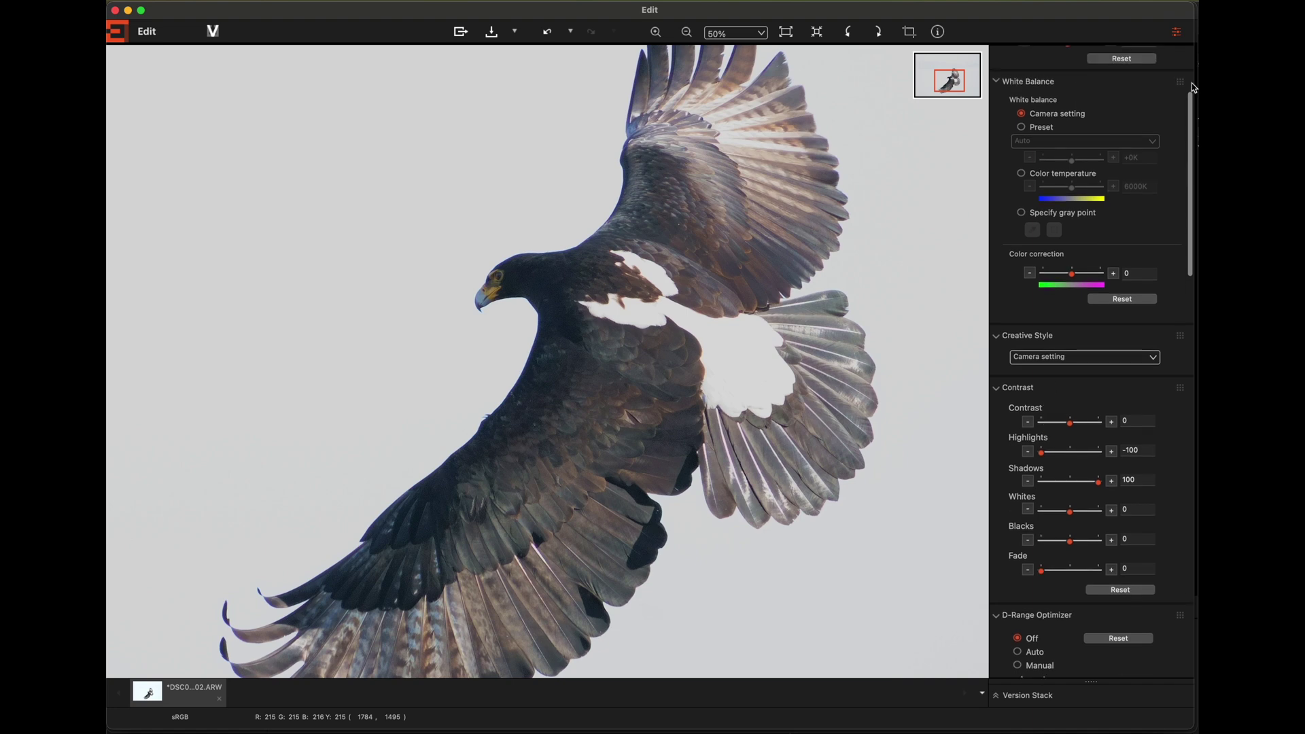
scroll(1126, 116, "up", 5)
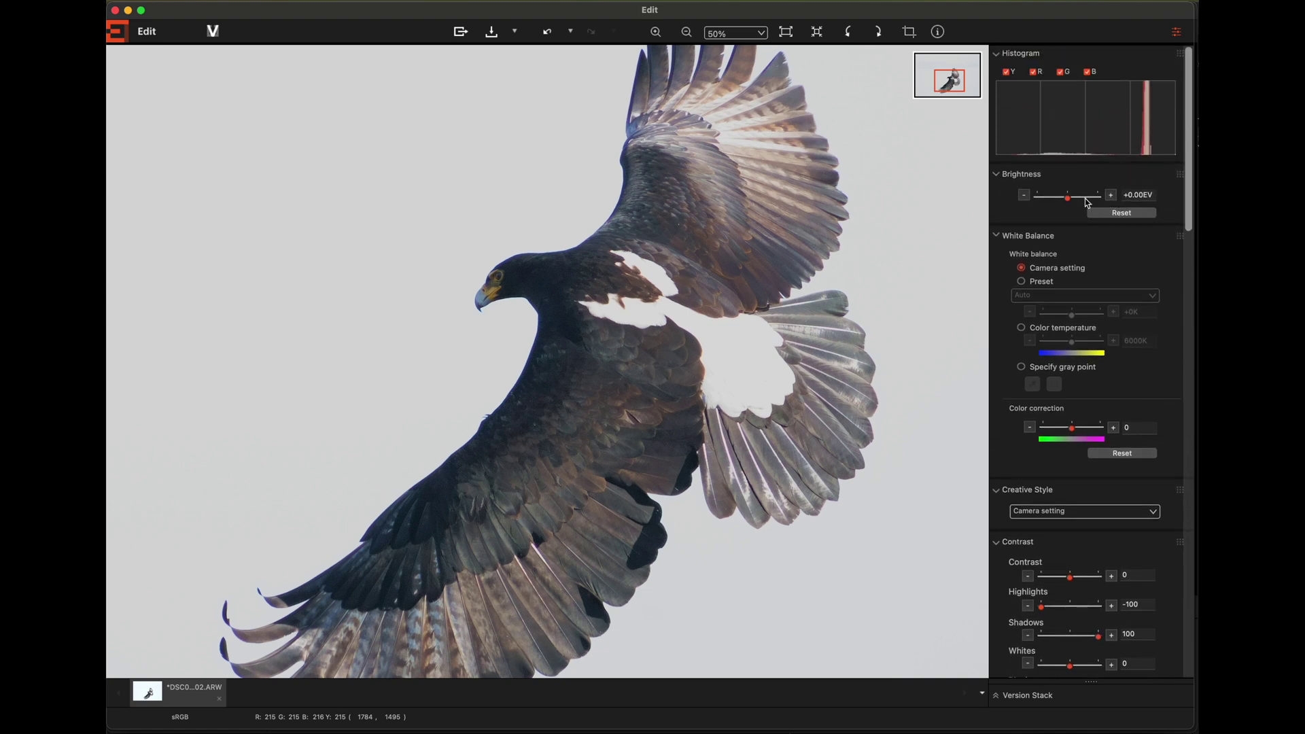
Drop Brightness to about -1.35EV, then settle it at -0.61EV.
left_click_drag(1068, 198, 1050, 204)
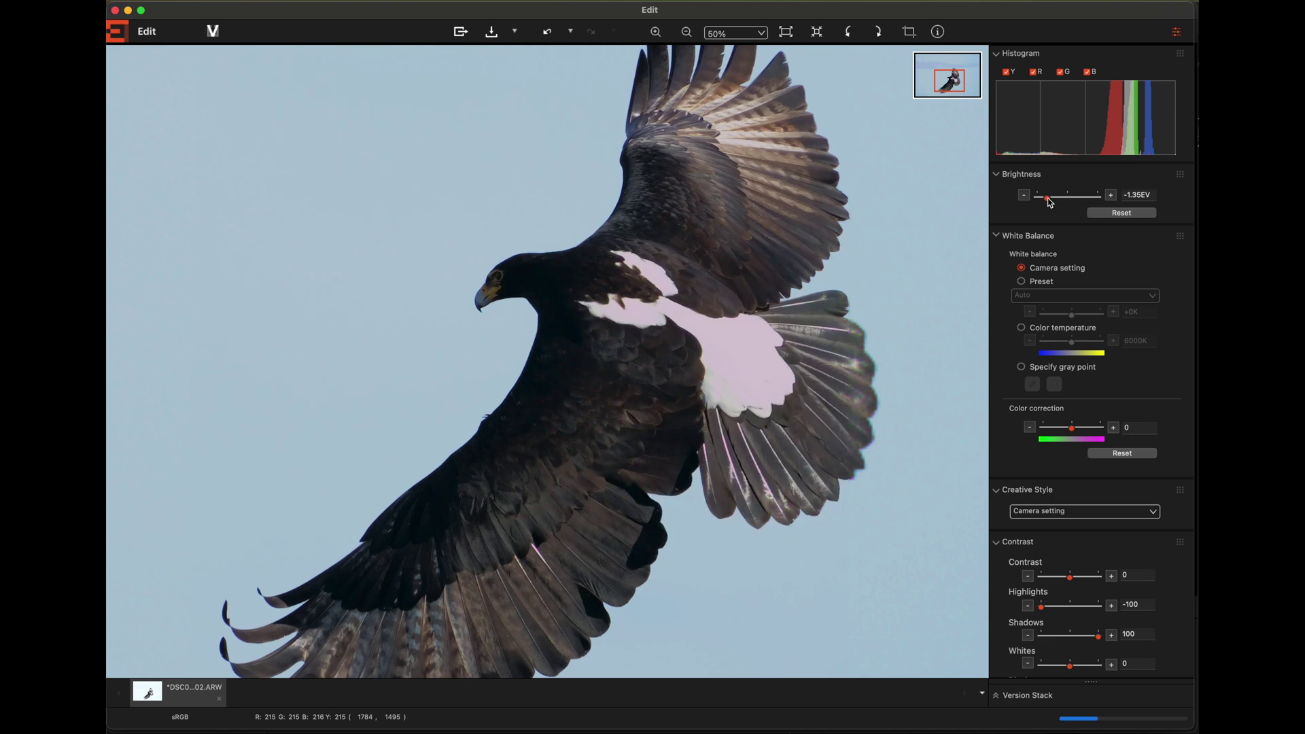
left_click_drag(1050, 203, 1061, 202)
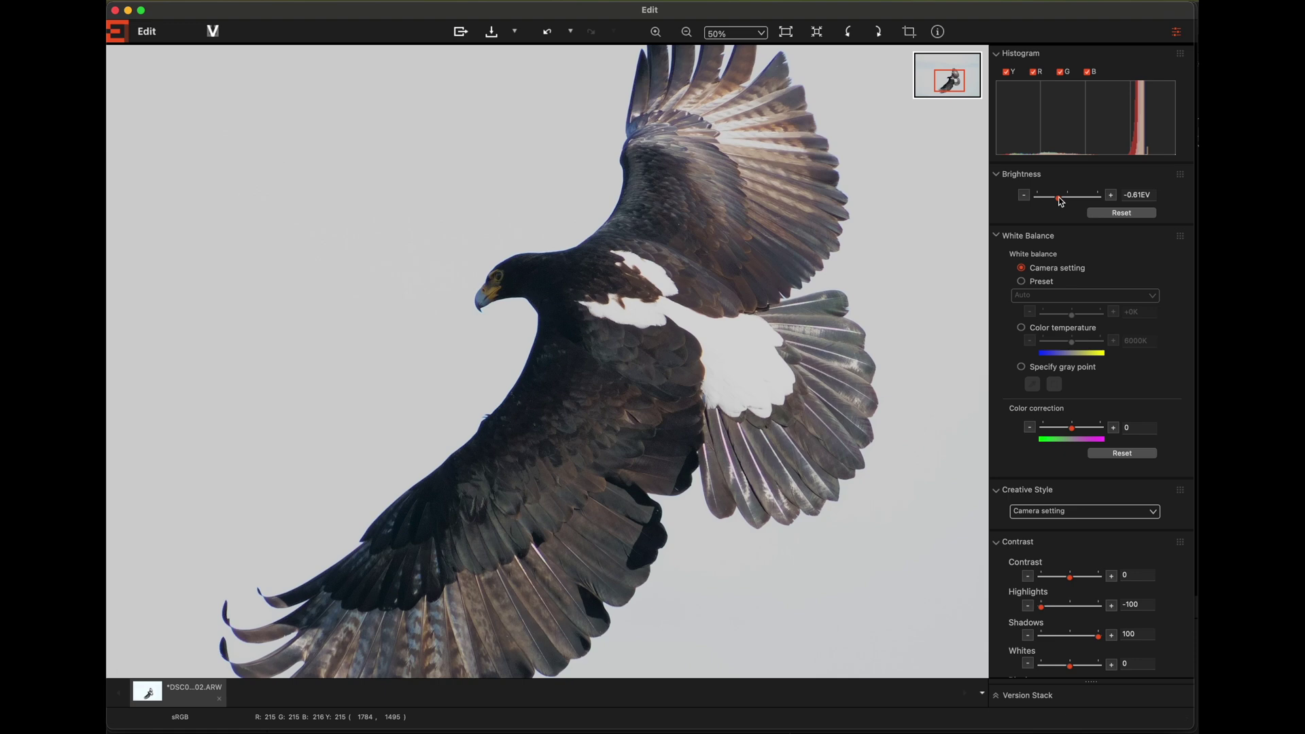
scroll(757, 310, "down", 3)
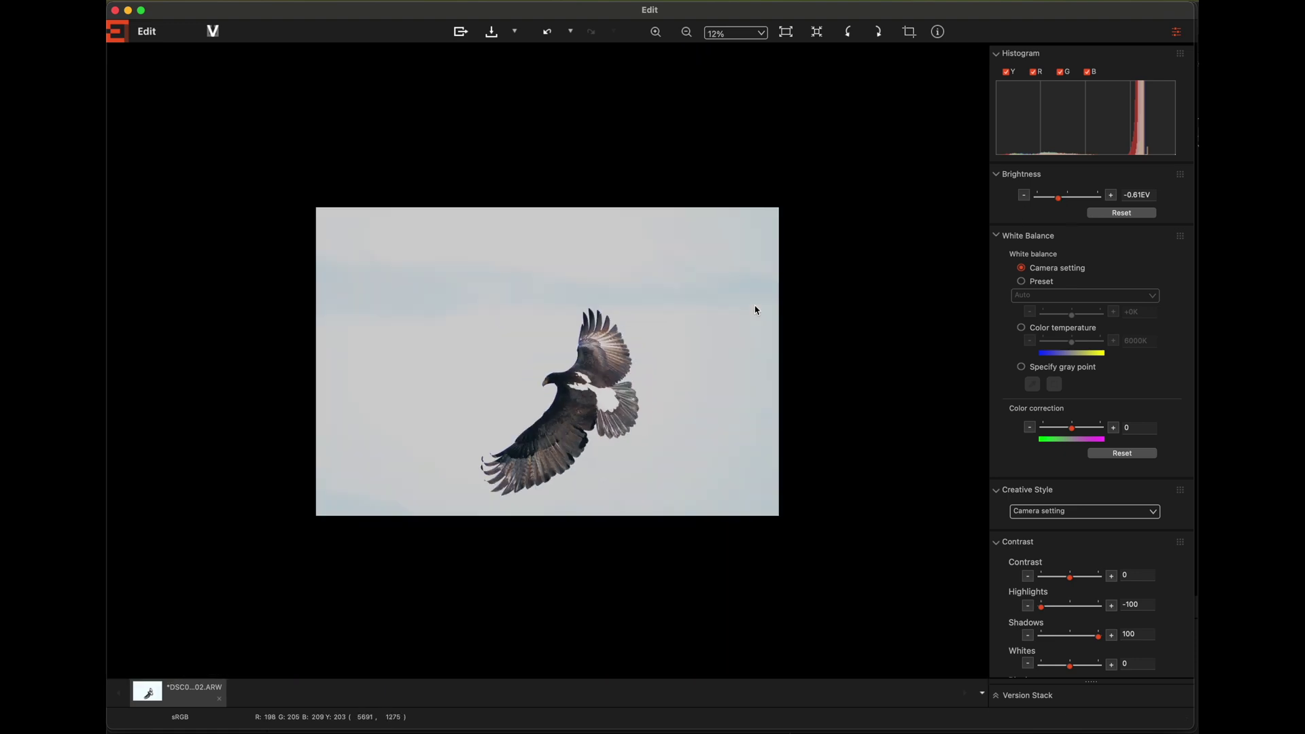
scroll(756, 310, "up", 3)
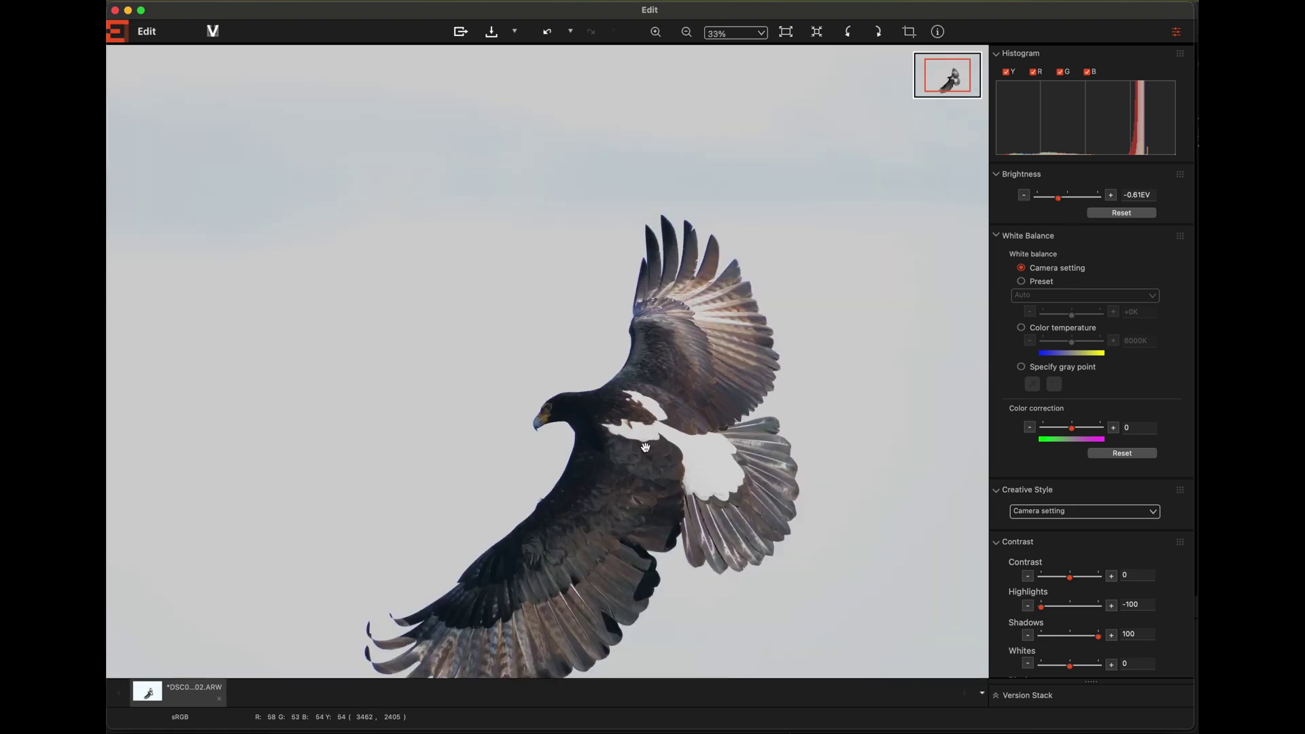
left_click_drag(646, 447, 671, 354)
left_click(655, 368)
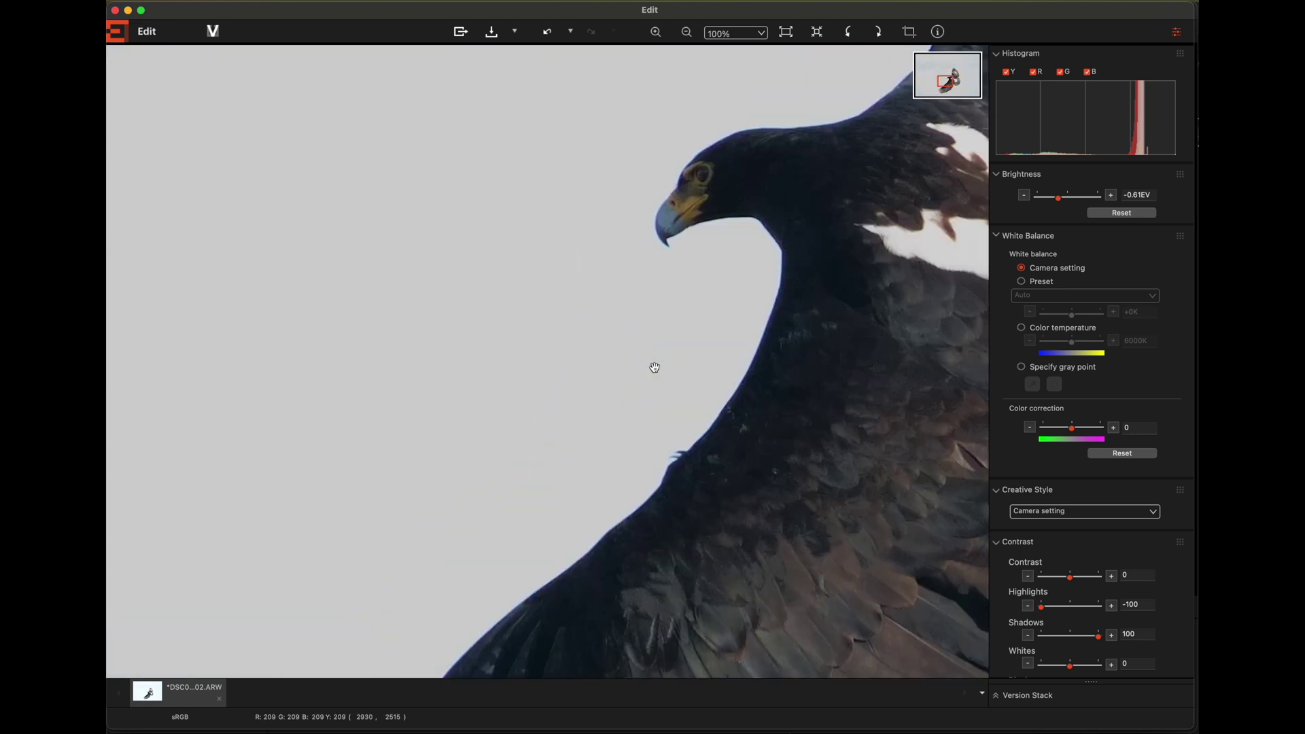
left_click(655, 368)
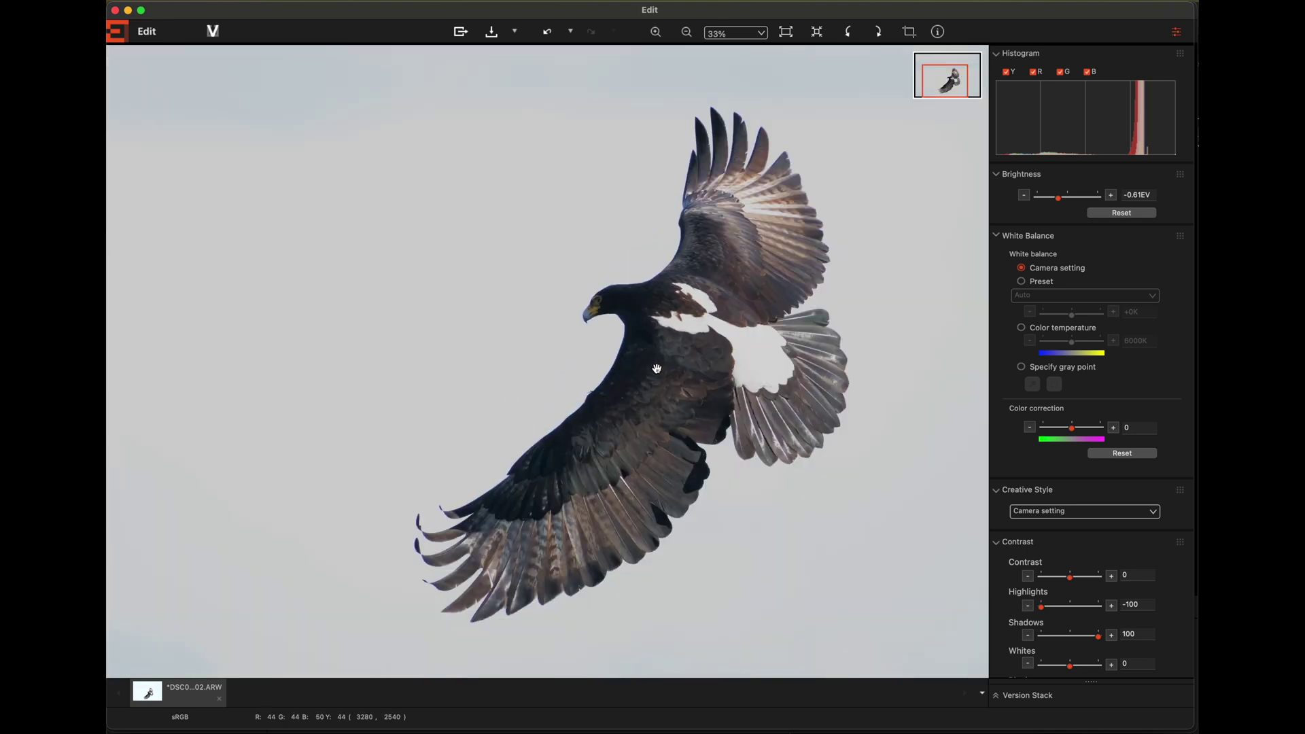